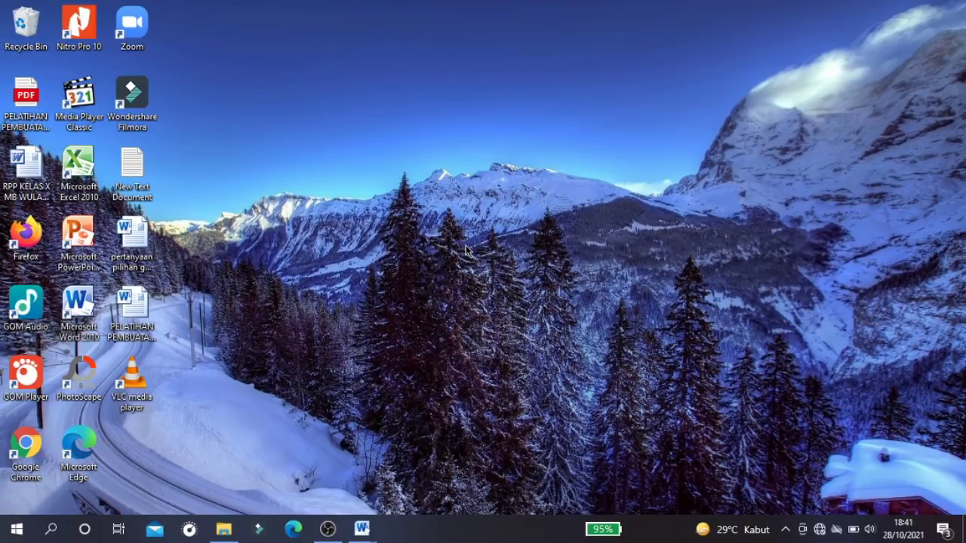
- Review the organelle terms and their function definitions in the "soal quizlet" Word document, and minimize it
click(361, 529)
click(295, 471)
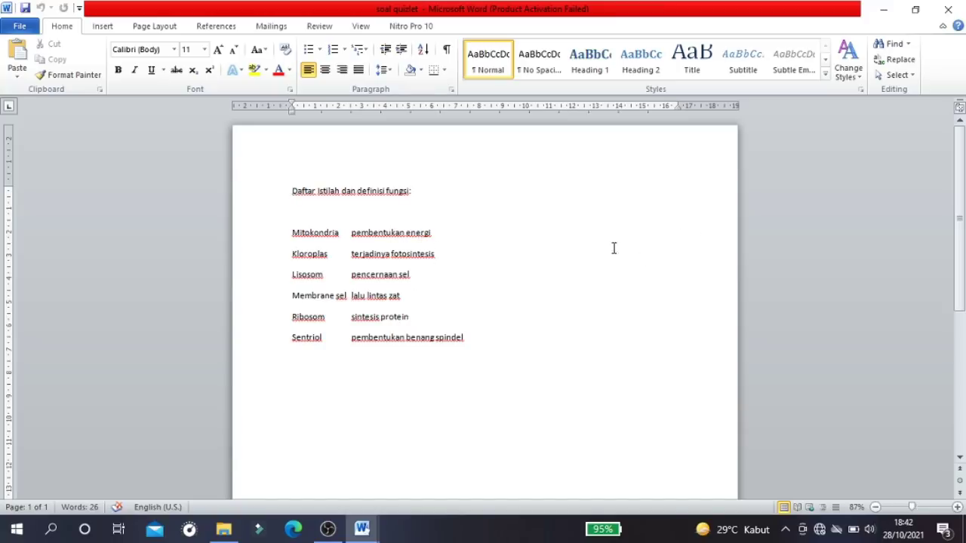
click(448, 235)
click(455, 254)
click(419, 275)
click(453, 255)
click(884, 16)
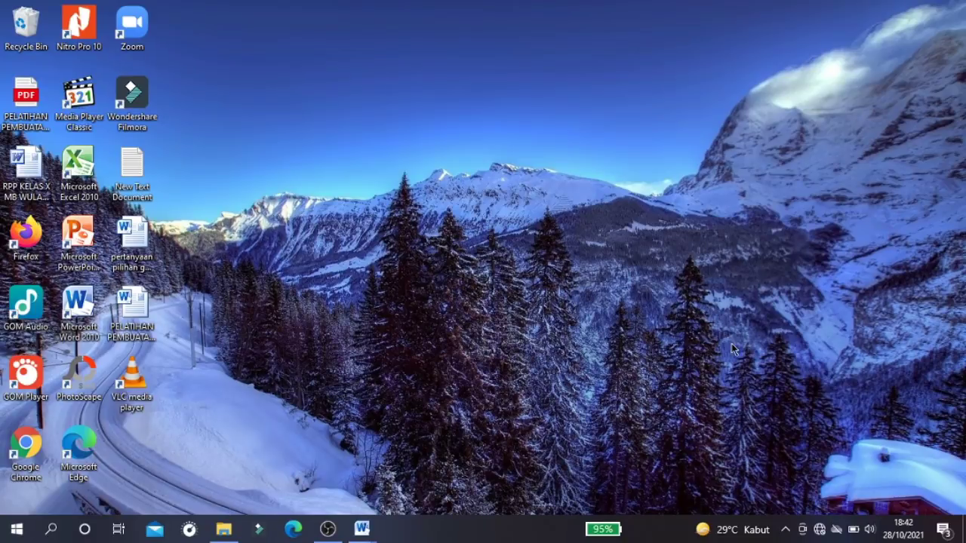
- Connect the computer to the Galaxy A20s5851 Wi-Fi network
click(819, 530)
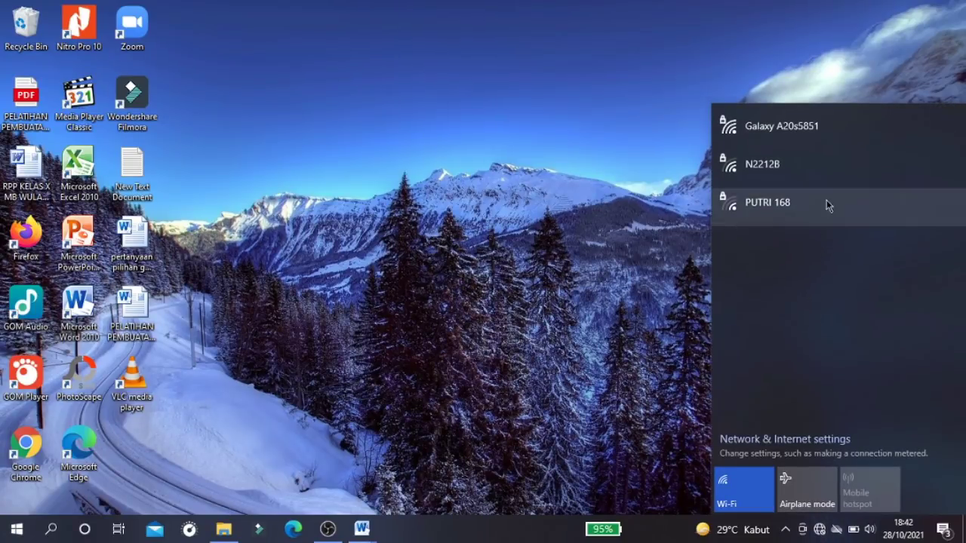
click(803, 134)
click(885, 195)
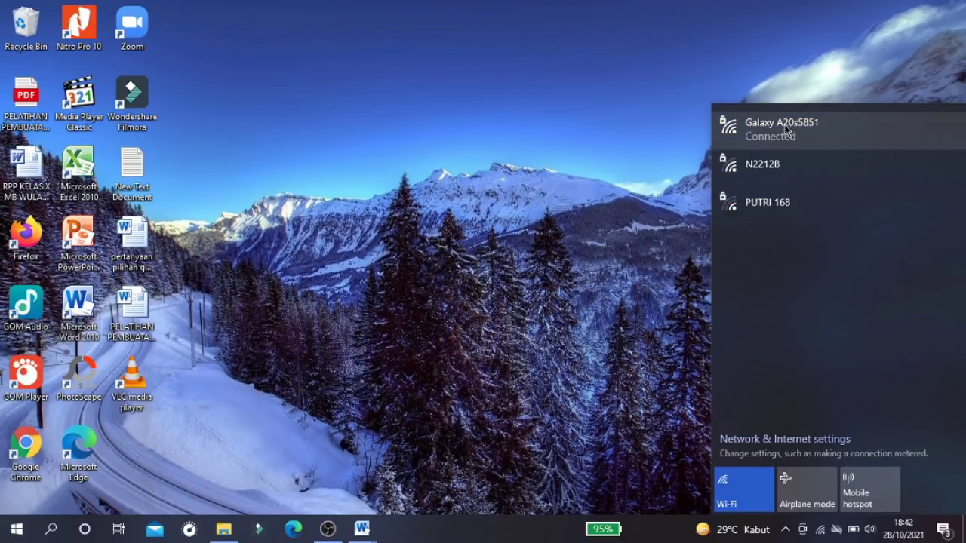
- Open quizlet.com in Microsoft Edge and log in with the teacher's school Google account
click(81, 468)
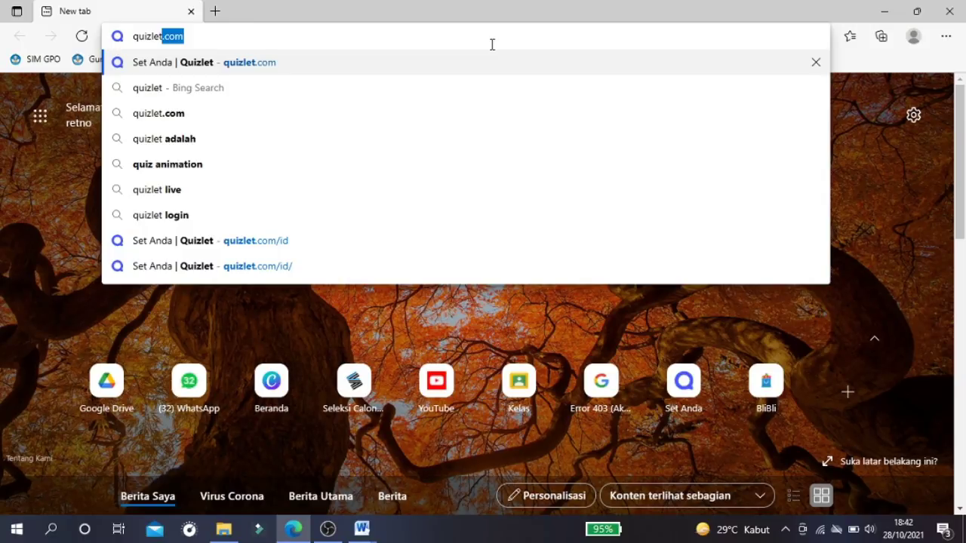
key(Return)
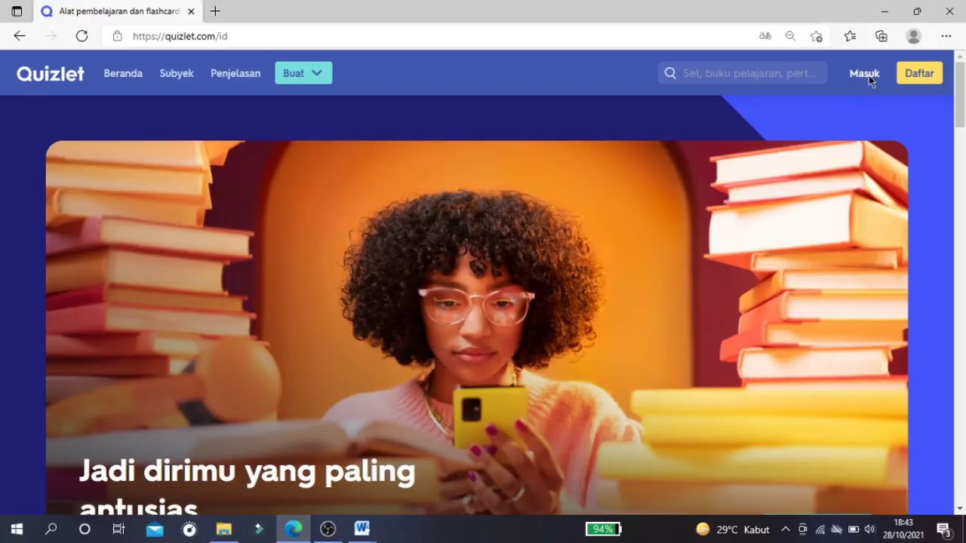
click(865, 74)
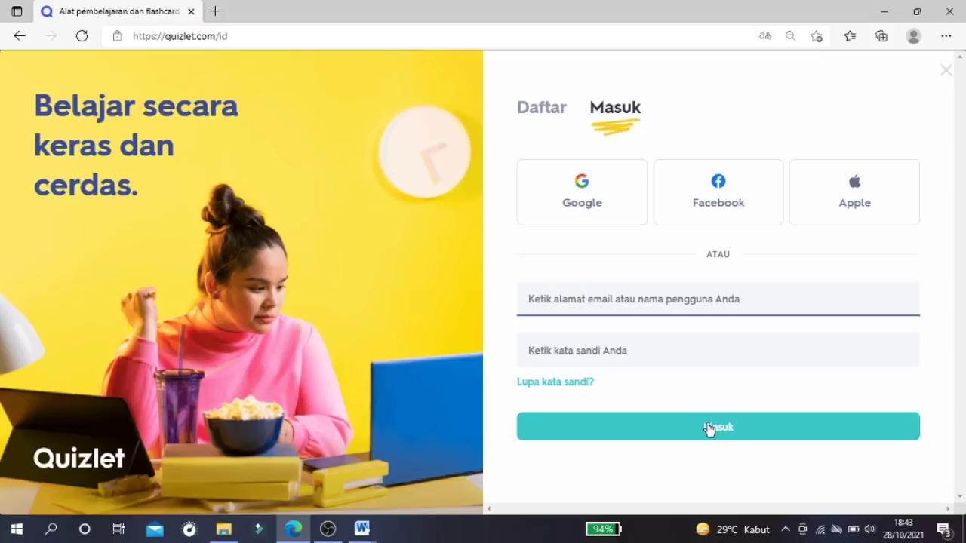
click(579, 214)
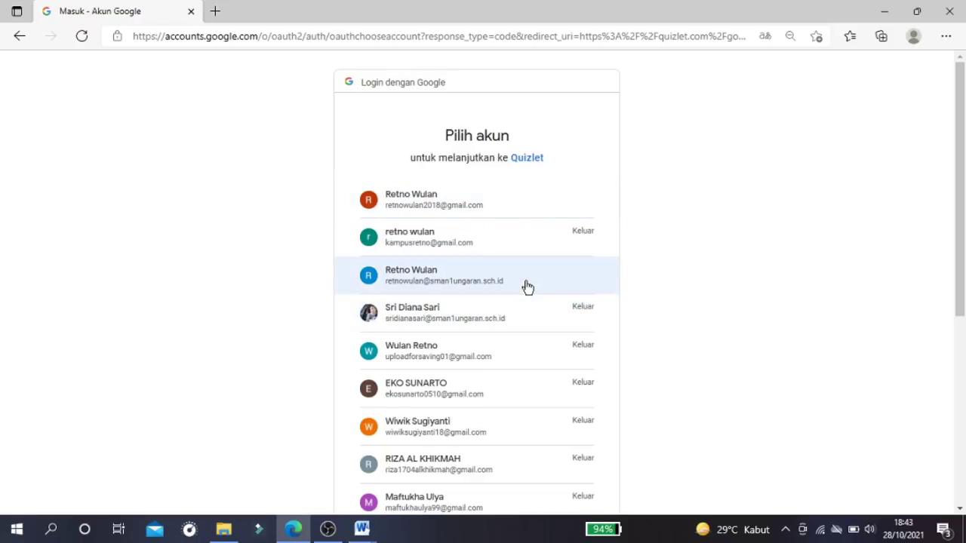
click(423, 280)
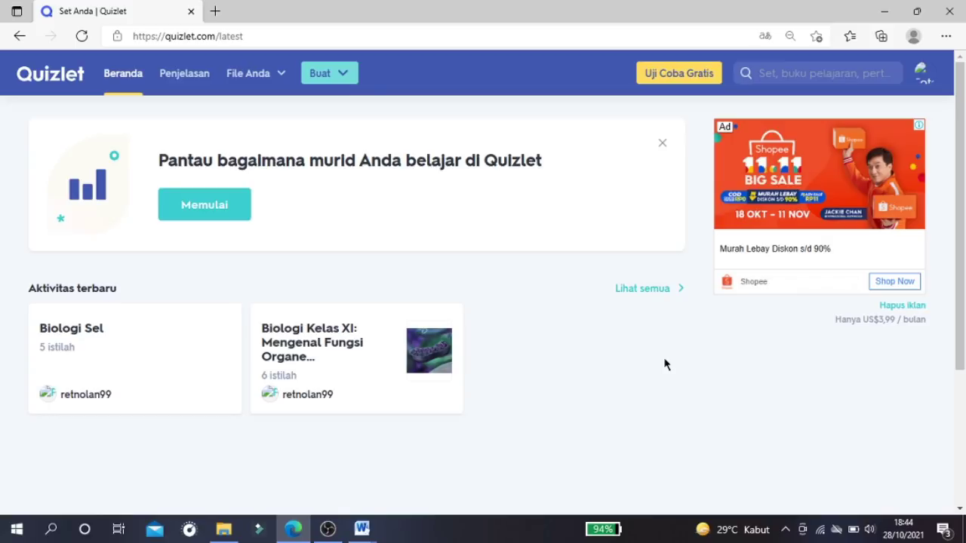
- Open the account's profile and examine its achievements, study sets, folders and classes
click(925, 79)
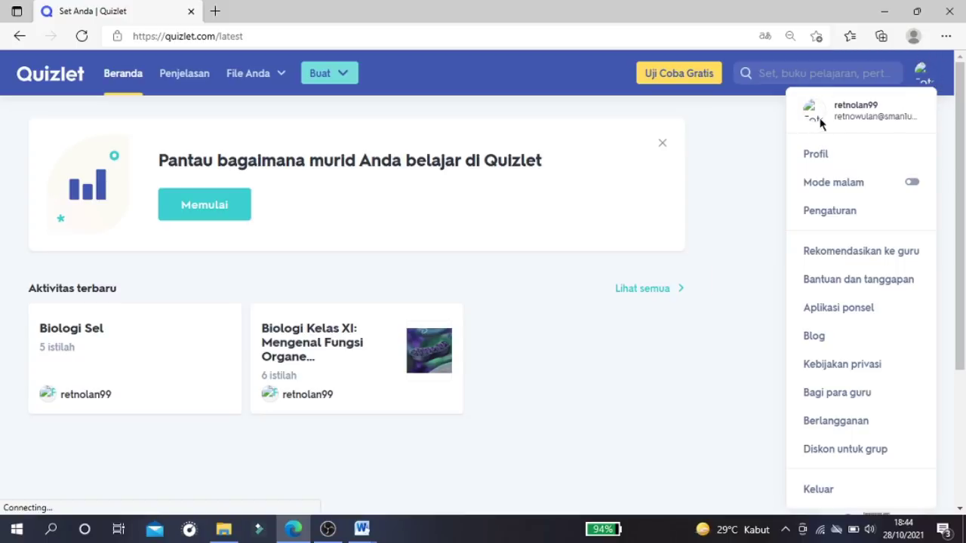
click(818, 160)
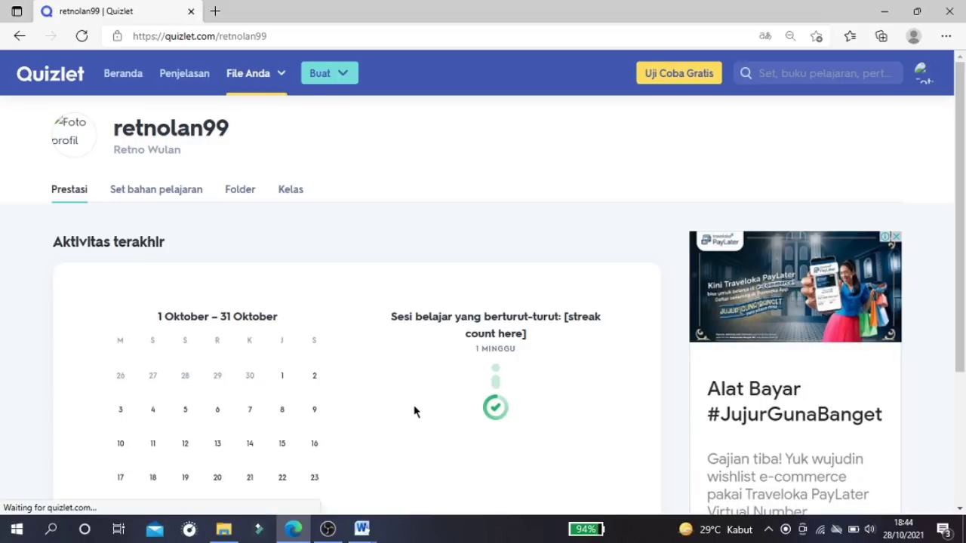
scroll(413, 412, down, 3)
scroll(344, 330, up, 3)
scroll(315, 323, up, 1)
click(132, 189)
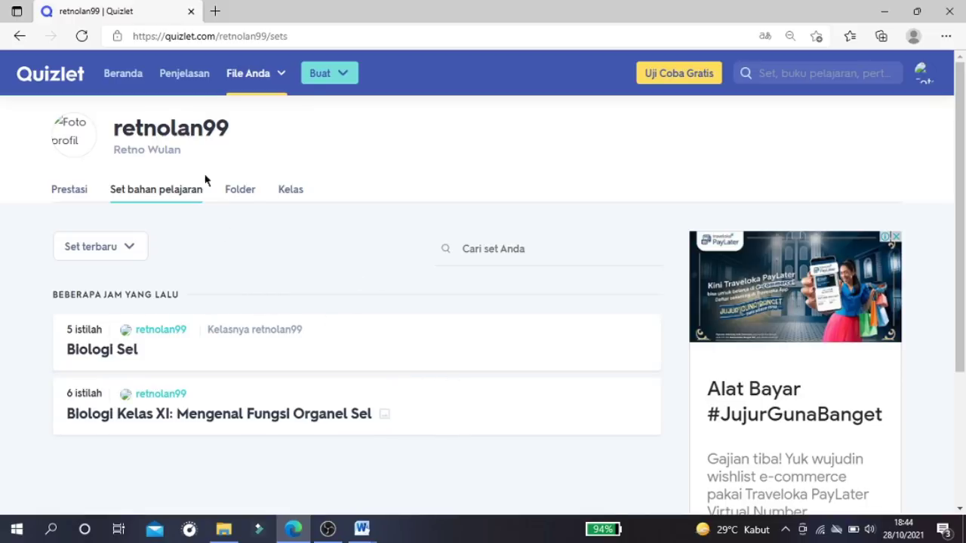
click(239, 196)
click(291, 202)
click(235, 198)
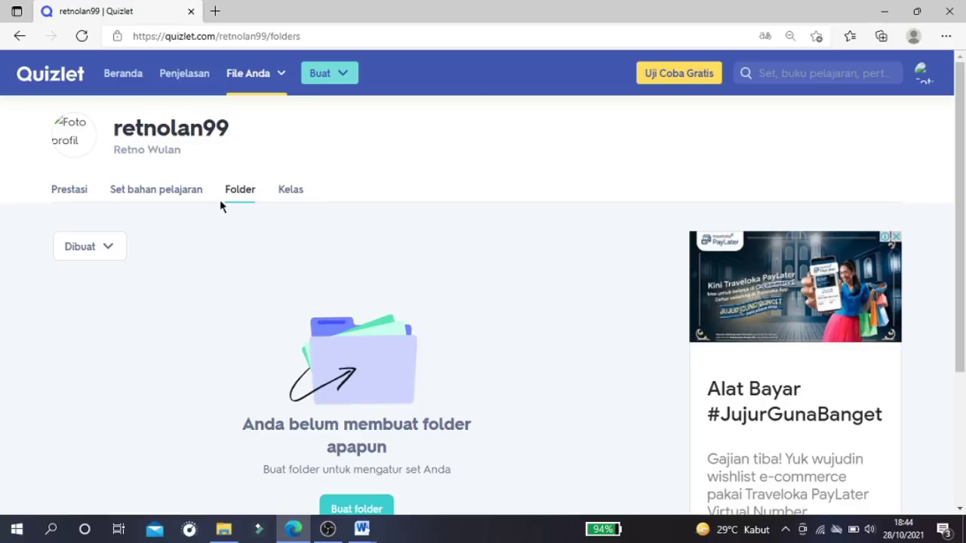
click(154, 201)
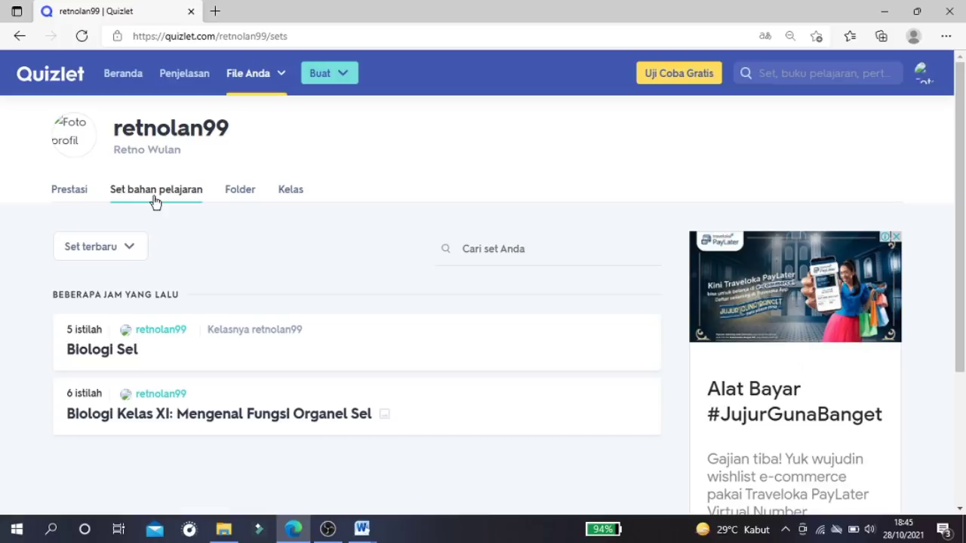
- Turn on night mode (Mode malam) for the account and switch it off again
click(922, 75)
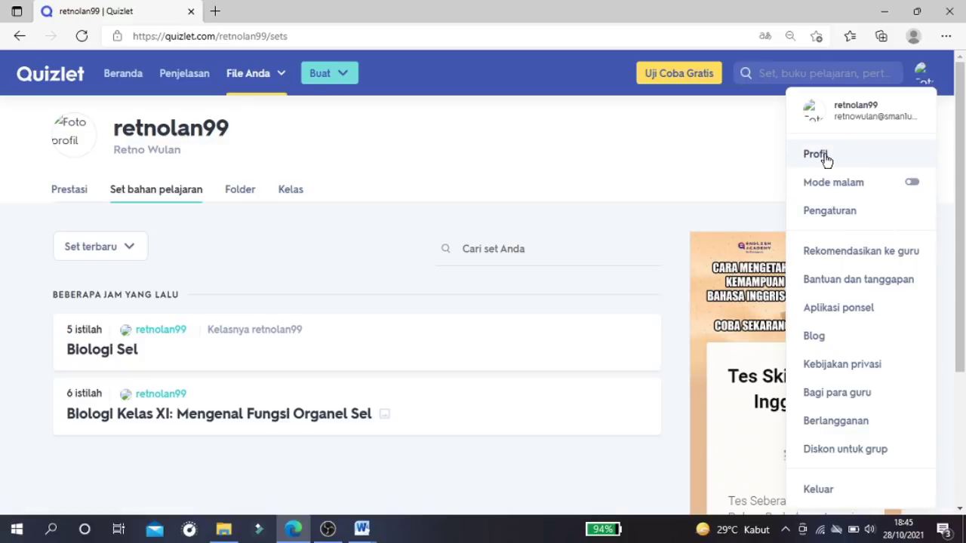
click(913, 185)
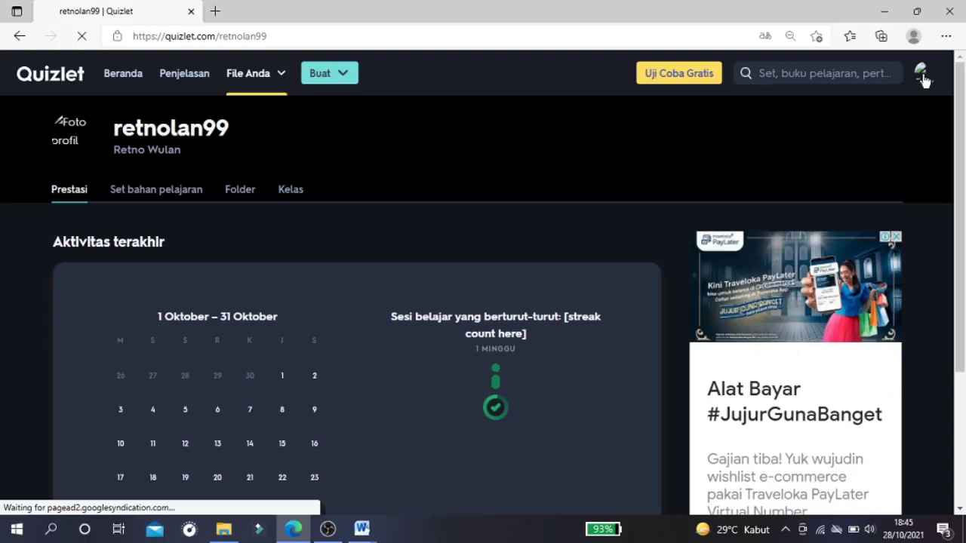
click(922, 75)
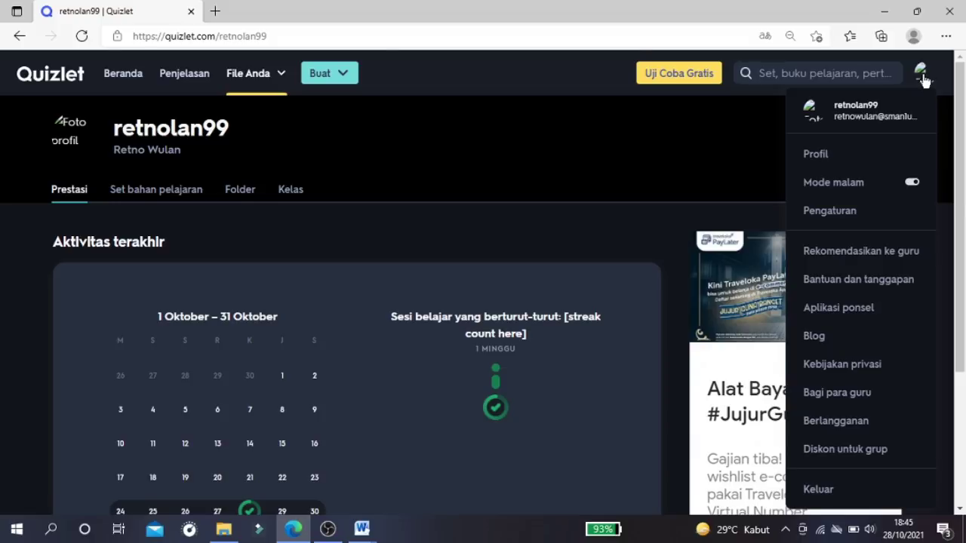
click(913, 186)
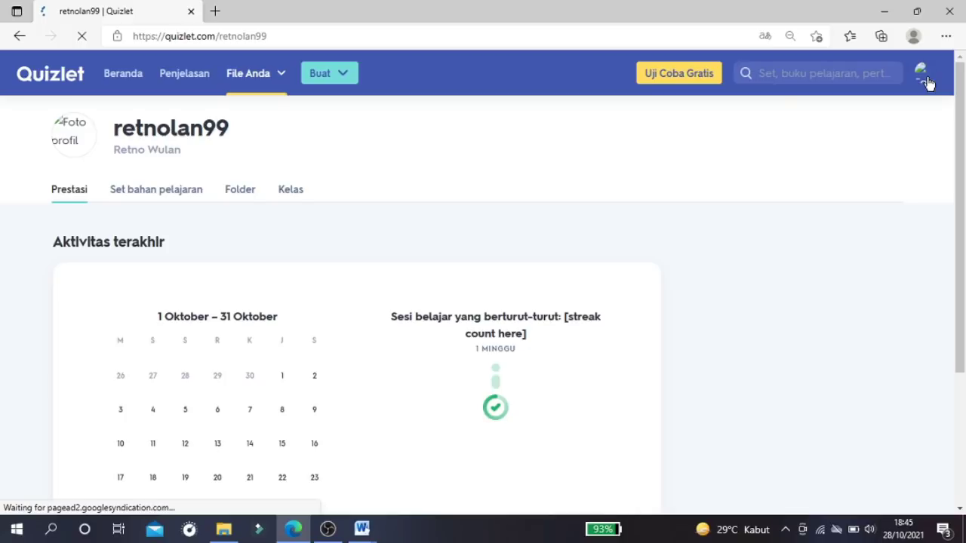
- Open the account settings, choose the orange goldfish as the profile picture and reload the page
click(925, 79)
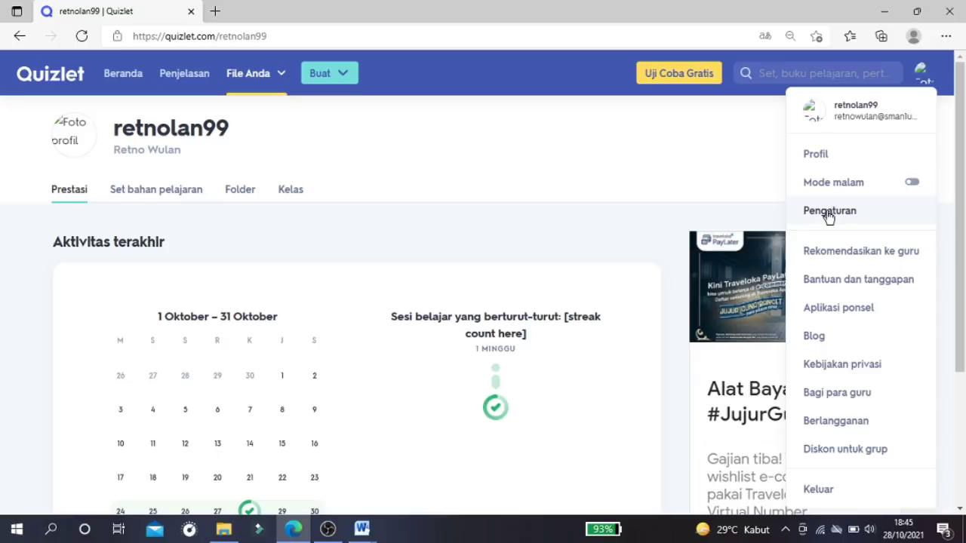
click(829, 213)
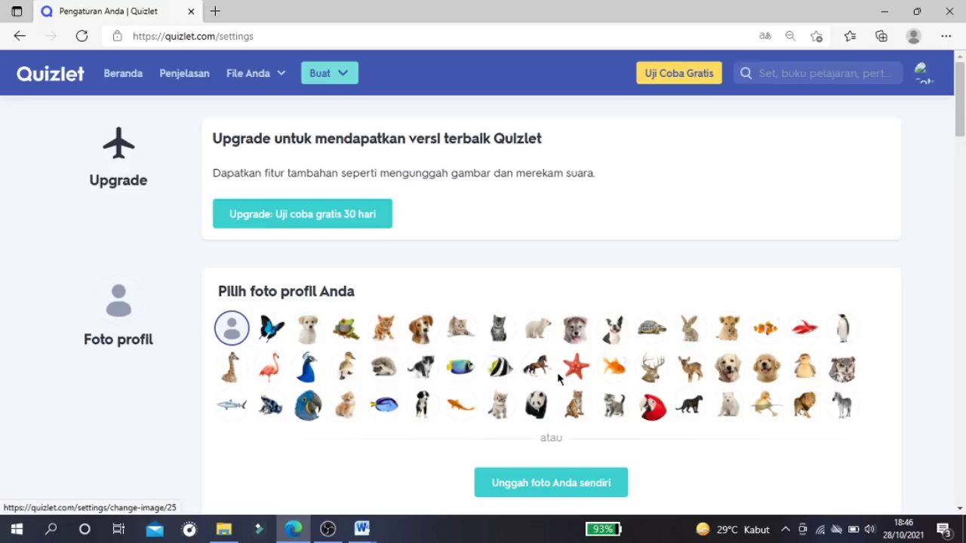
click(615, 370)
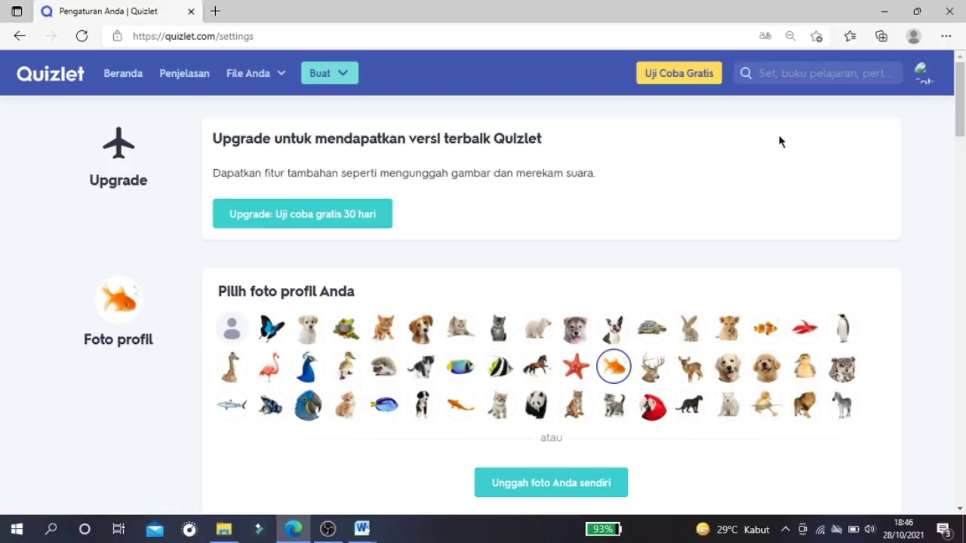
click(82, 38)
- Try the Aktif option for Mode Malam in the settings, and set the mode to Sistem
scroll(311, 374, down, 3)
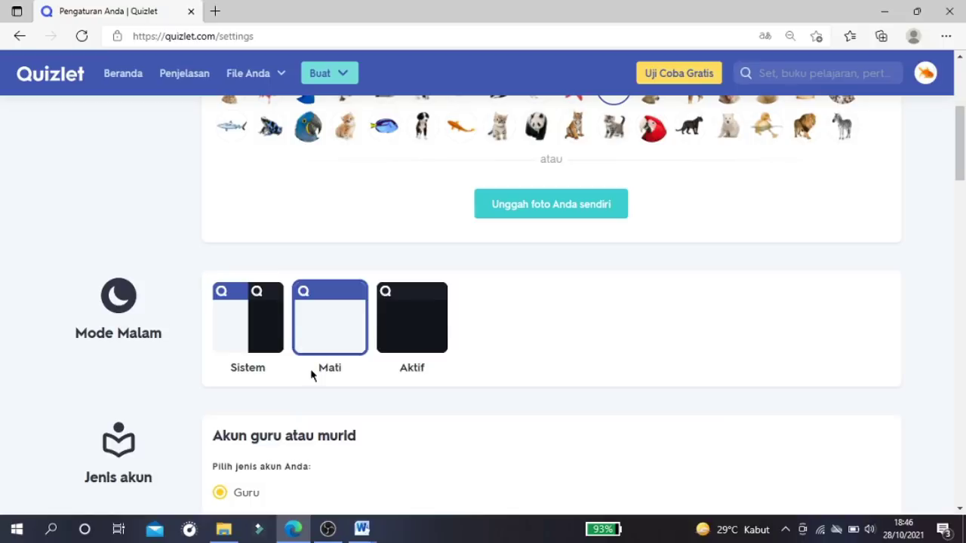
click(404, 339)
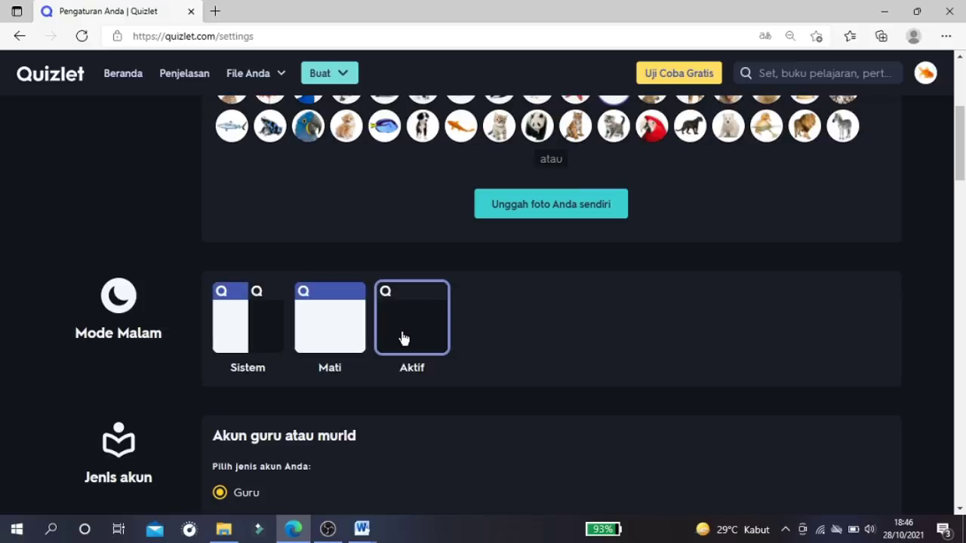
click(236, 335)
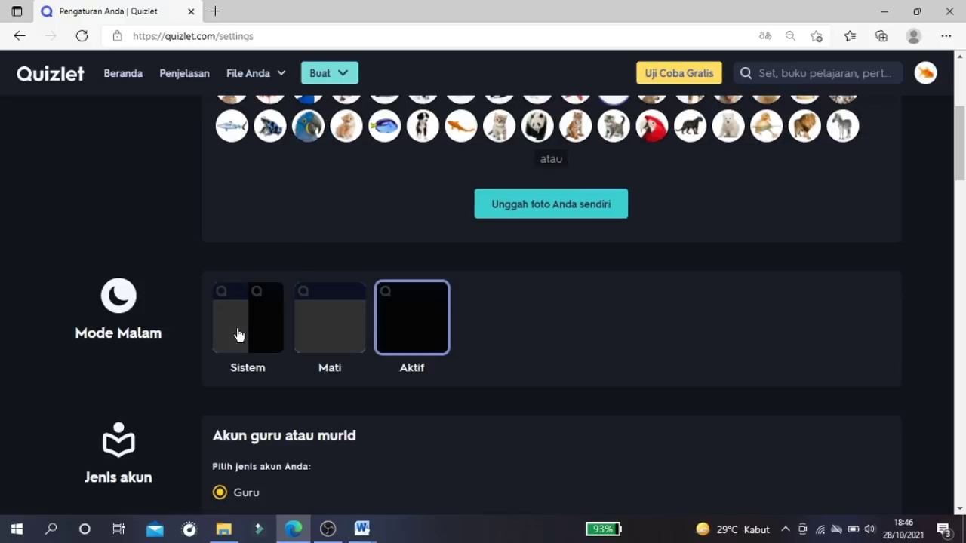
click(341, 335)
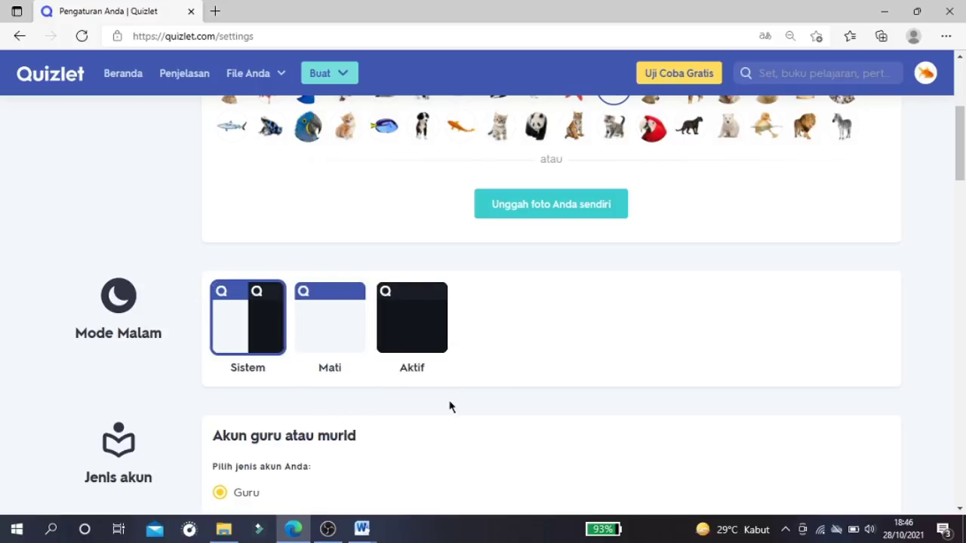
- Switch the account type between Murid and Guru, leaving Guru selected
scroll(451, 403, down, 3)
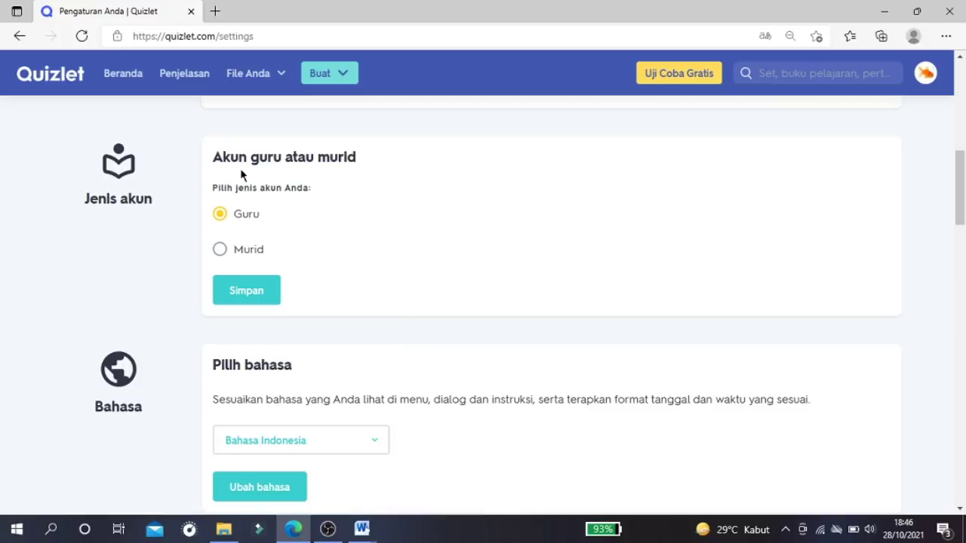
click(220, 250)
click(219, 215)
click(220, 250)
click(227, 217)
- Change the site's display language to English (USA) and apply it
scroll(392, 324, down, 4)
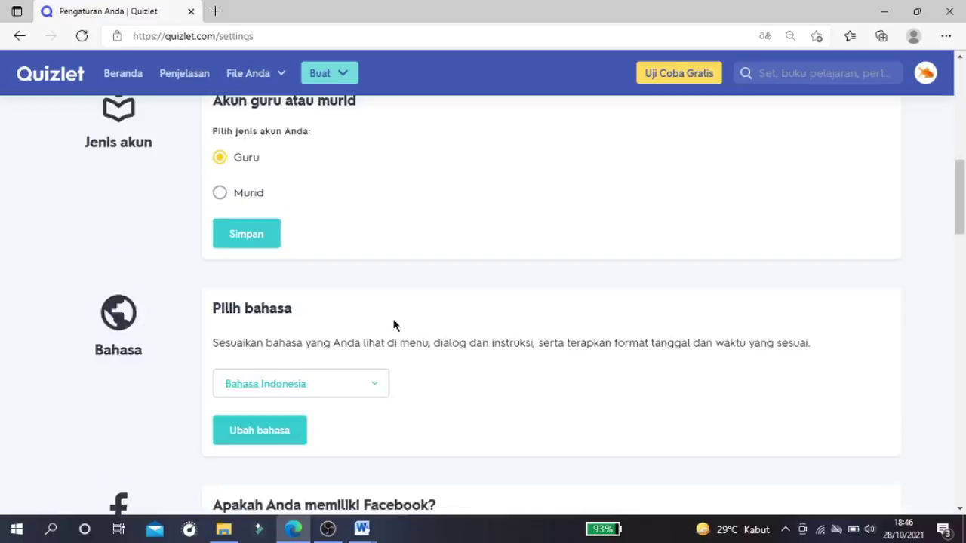
click(960, 56)
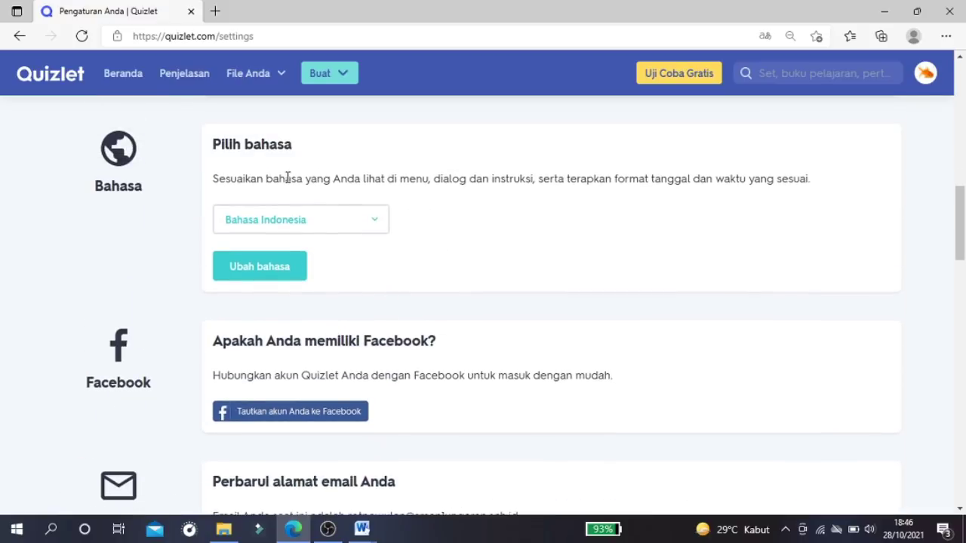
click(376, 221)
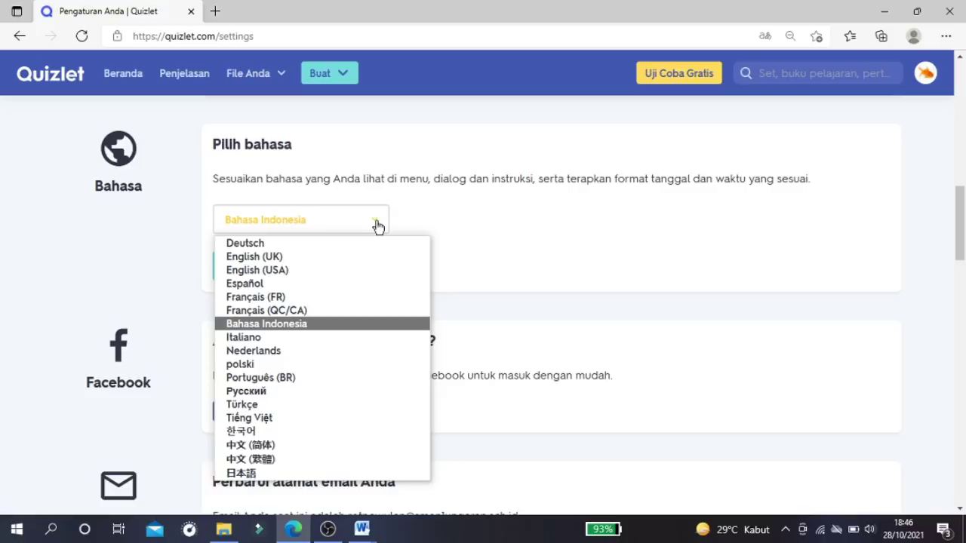
click(285, 270)
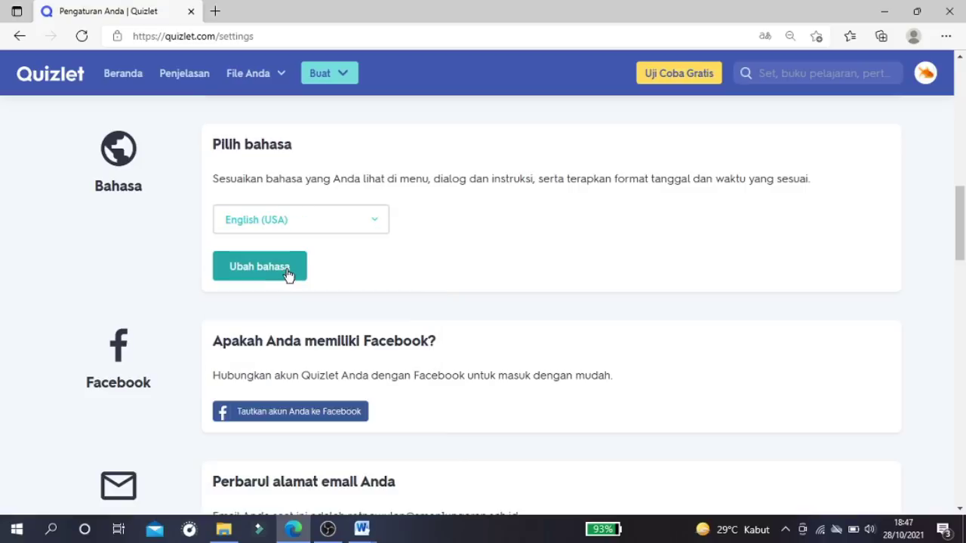
click(378, 221)
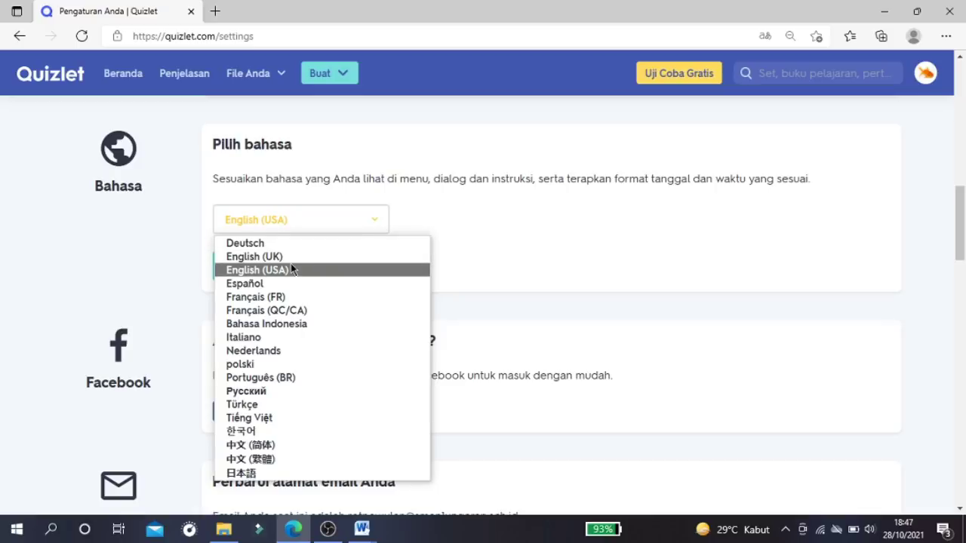
click(464, 252)
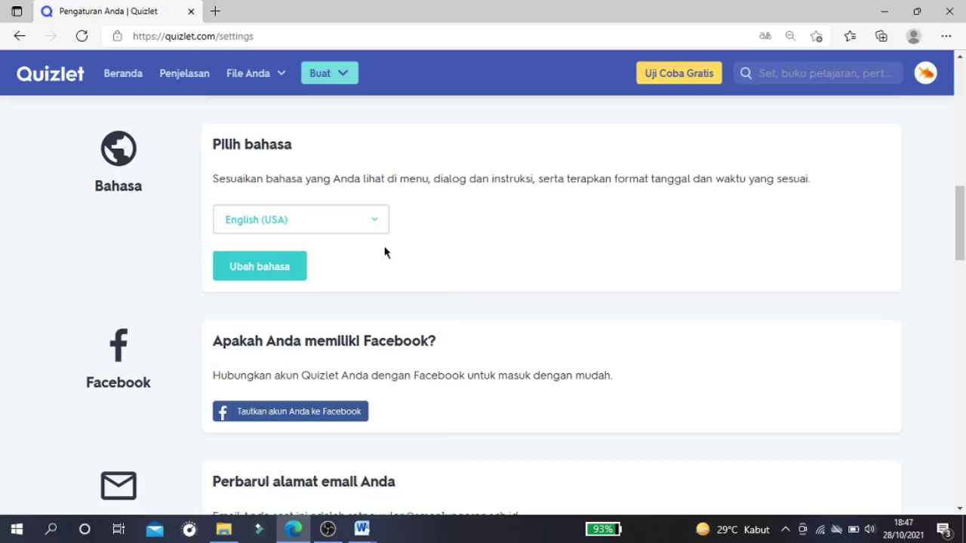
click(273, 277)
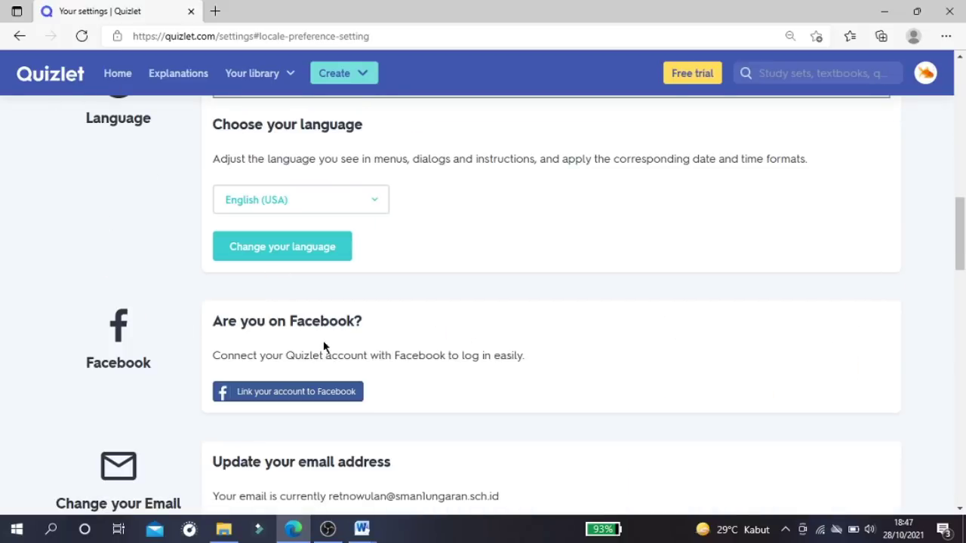
- Change the site's display language to Bahasa Indonesia, apply it and dismiss the browser's translation offer
click(377, 204)
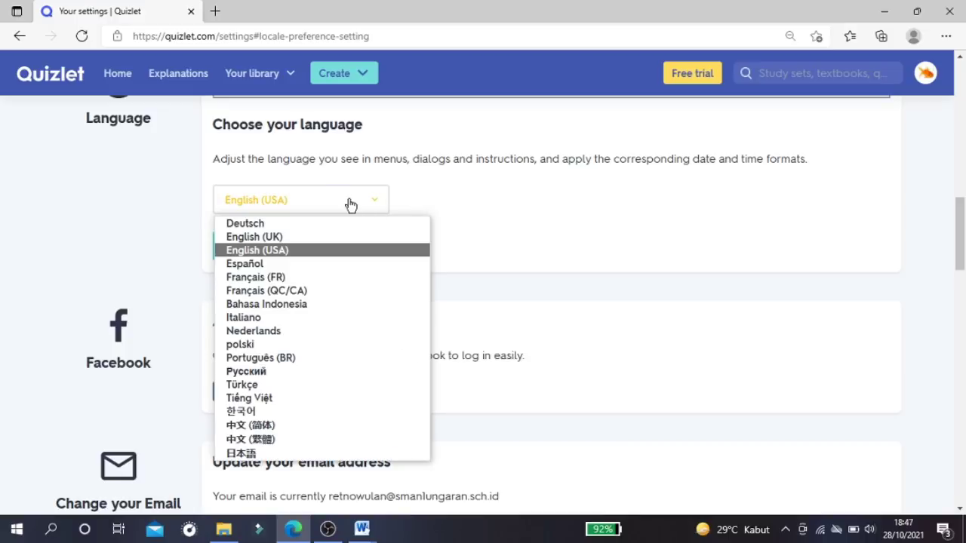
click(333, 304)
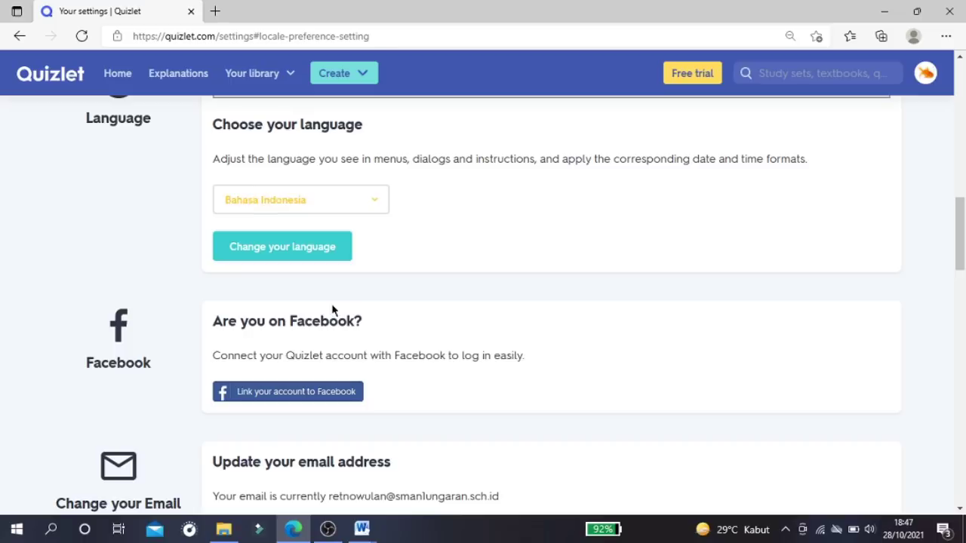
click(286, 249)
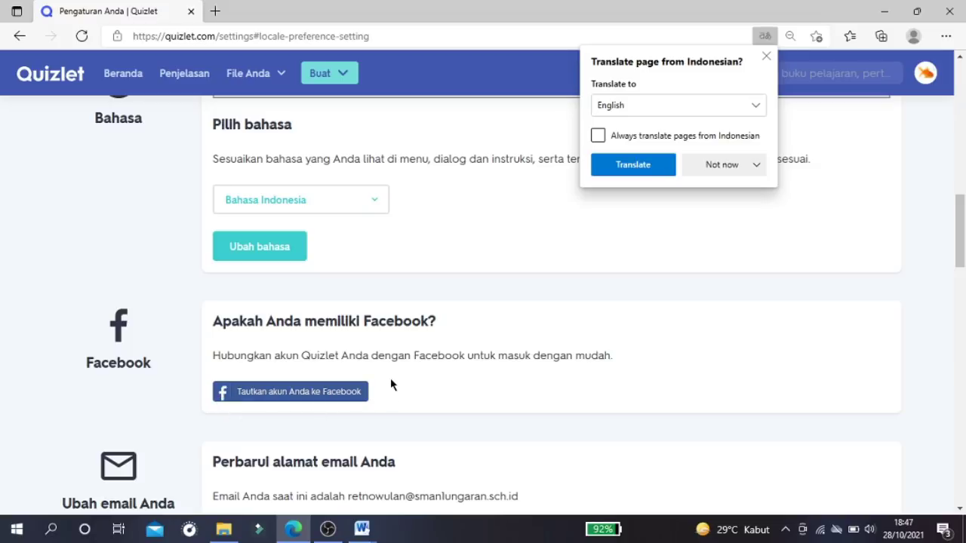
click(766, 57)
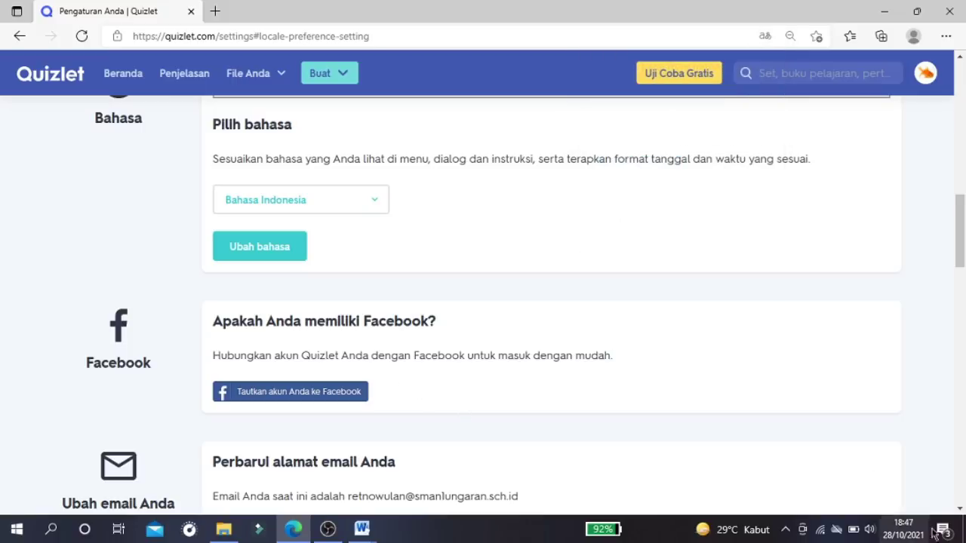
- Examine the settings sections for linking Facebook, changing the email address and adding an account password
click(961, 510)
click(961, 511)
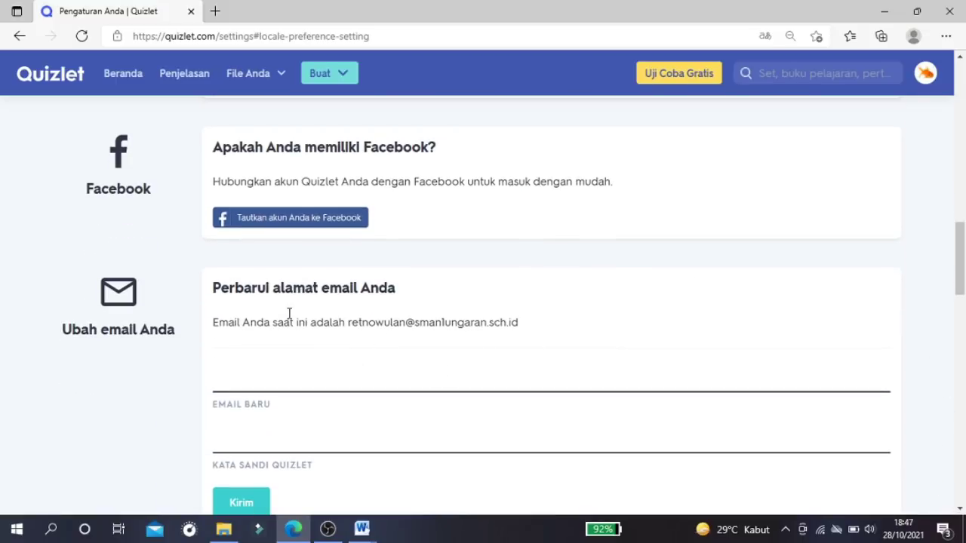
click(265, 383)
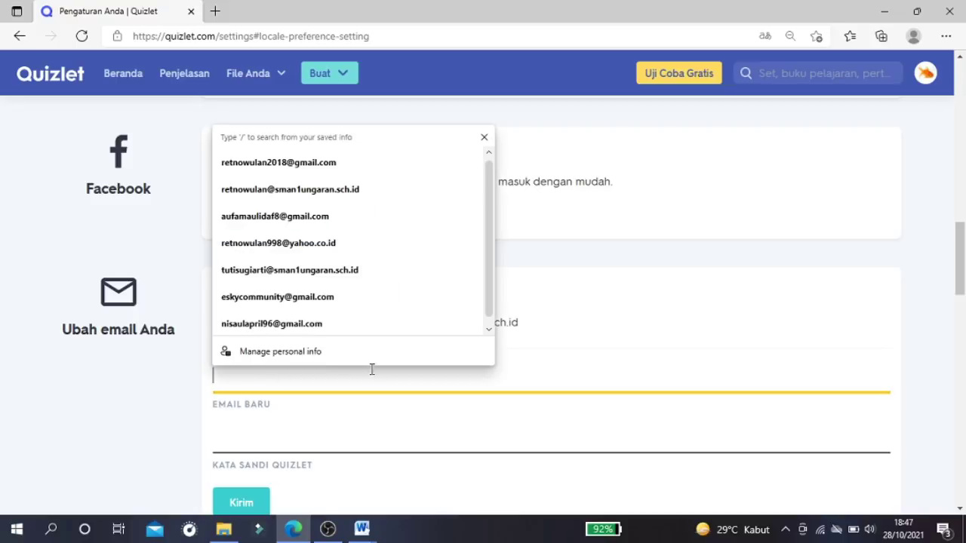
click(483, 137)
scroll(962, 279, down, 5)
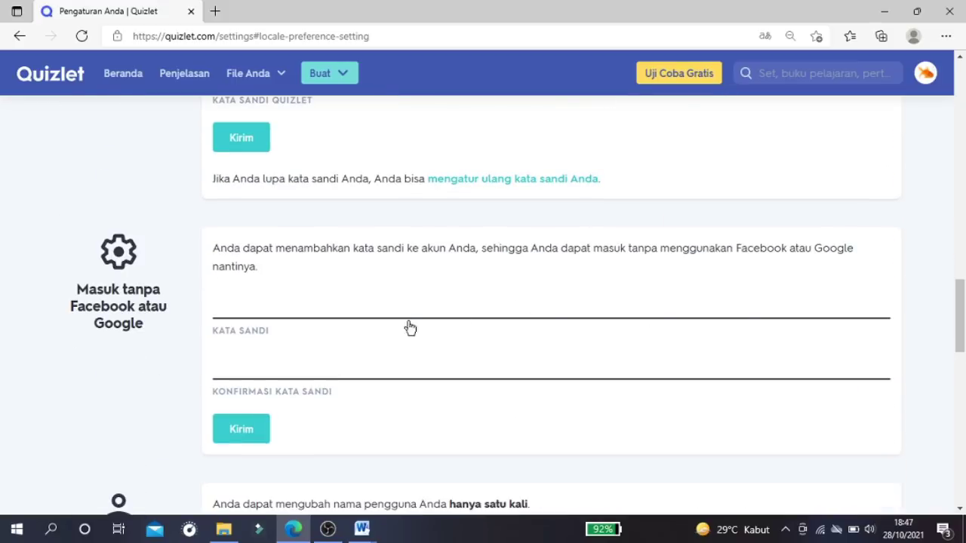
click(281, 312)
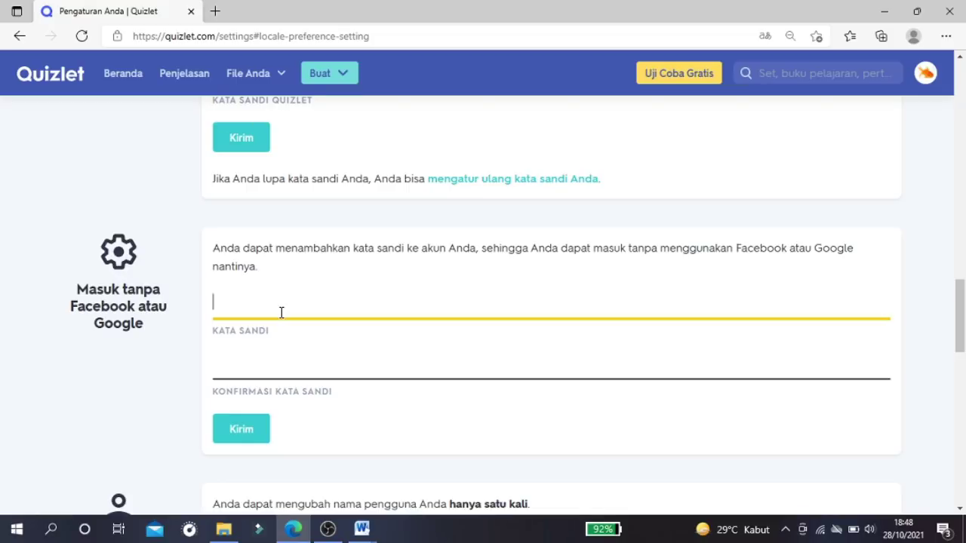
click(151, 398)
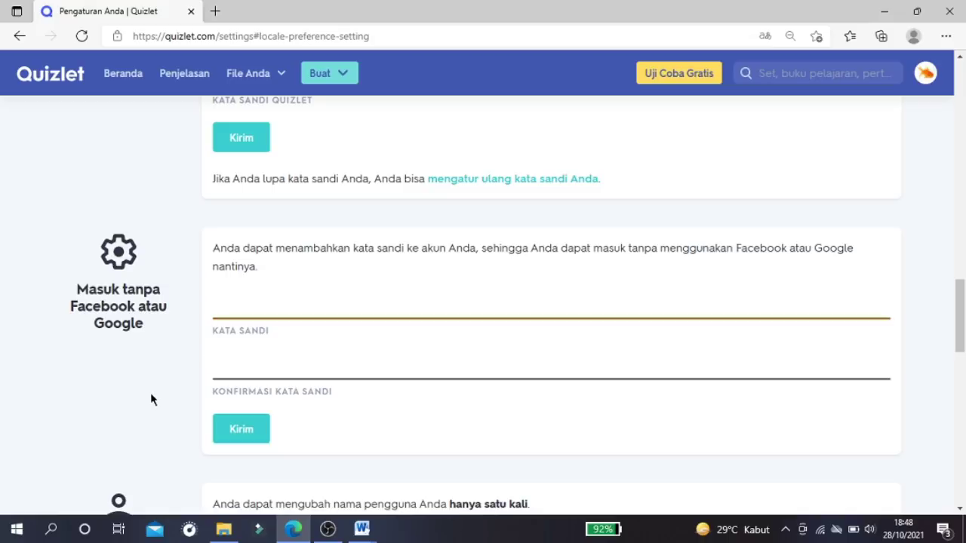
click(233, 309)
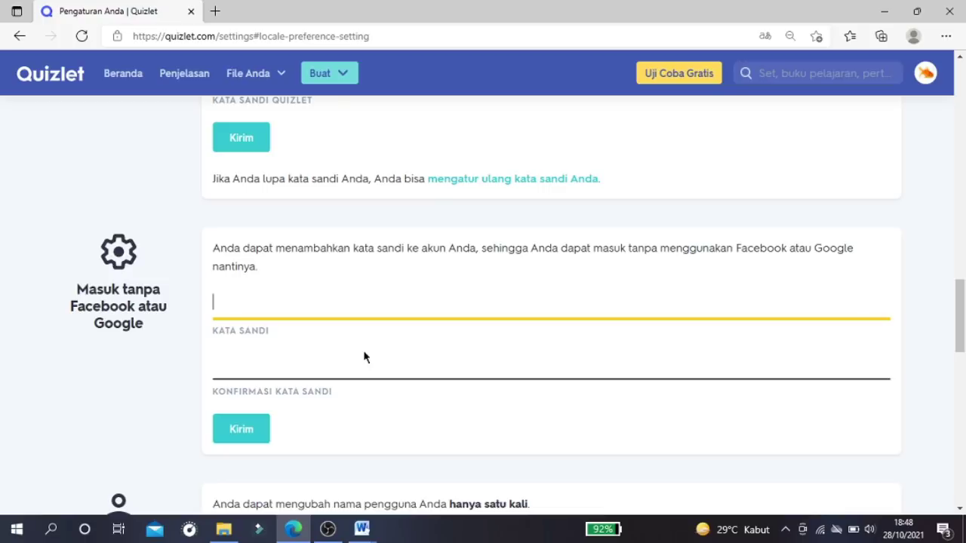
drag(959, 319, 963, 323)
click(272, 274)
click(264, 298)
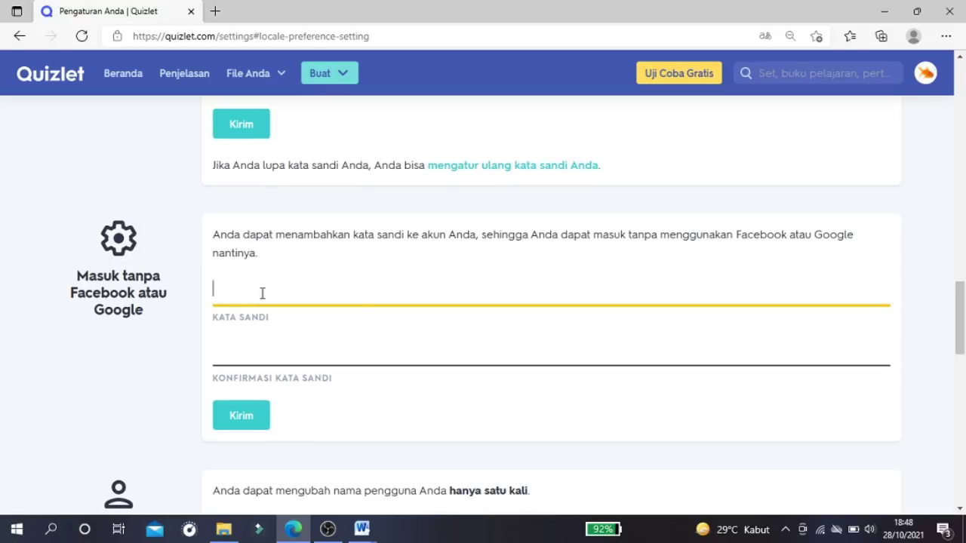
- Examine the username, email notification, privacy and account deletion settings, as well as the account menu
scroll(962, 313, down, 1)
scroll(960, 321, down, 4)
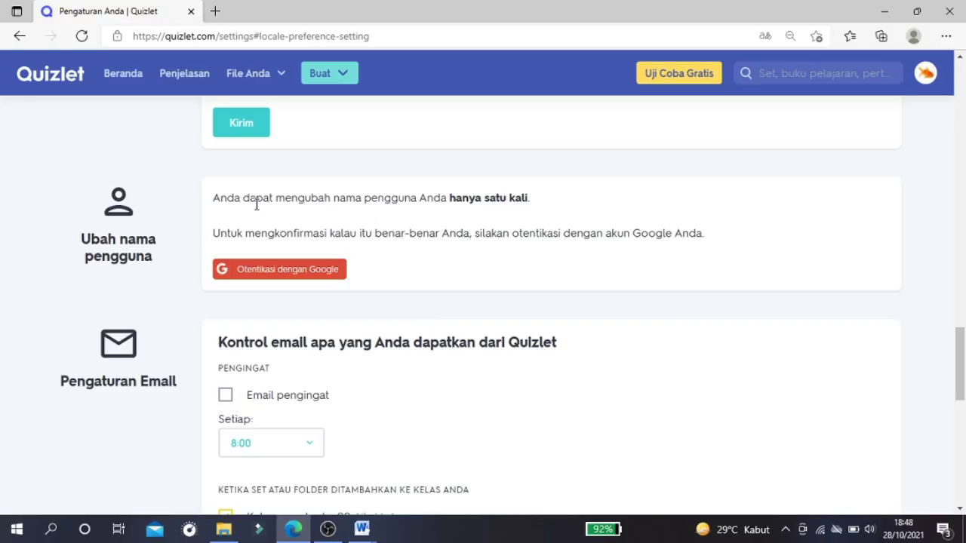
scroll(961, 353, down, 2)
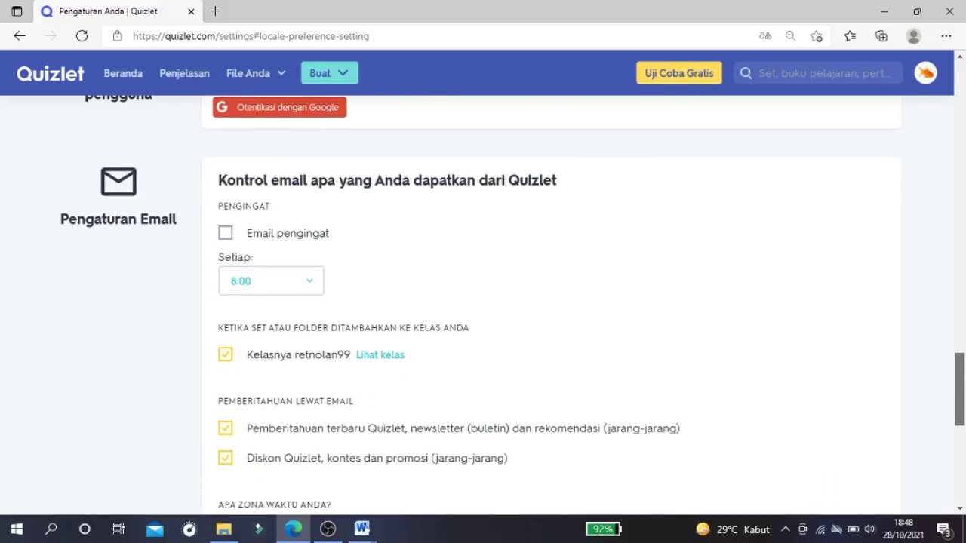
scroll(962, 354, down, 6)
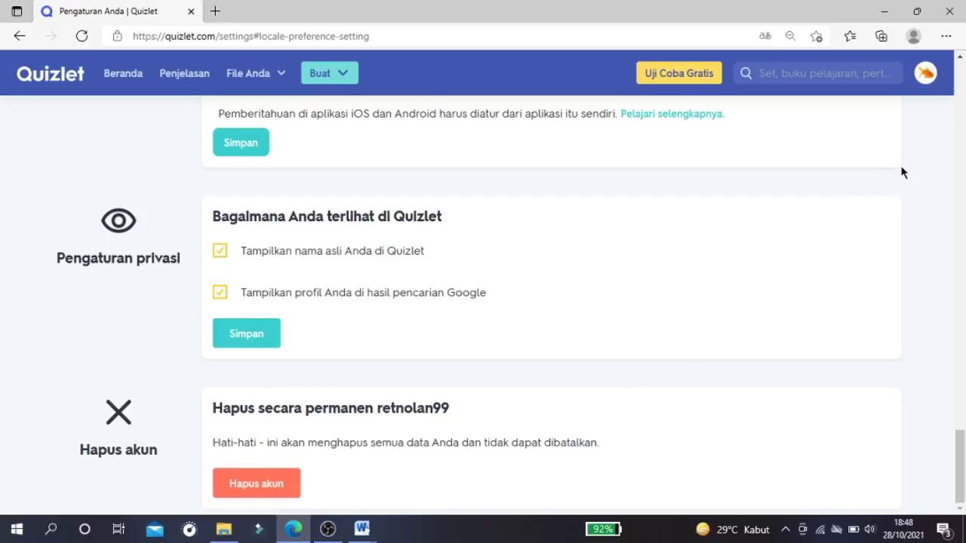
drag(959, 468, 936, 101)
click(925, 78)
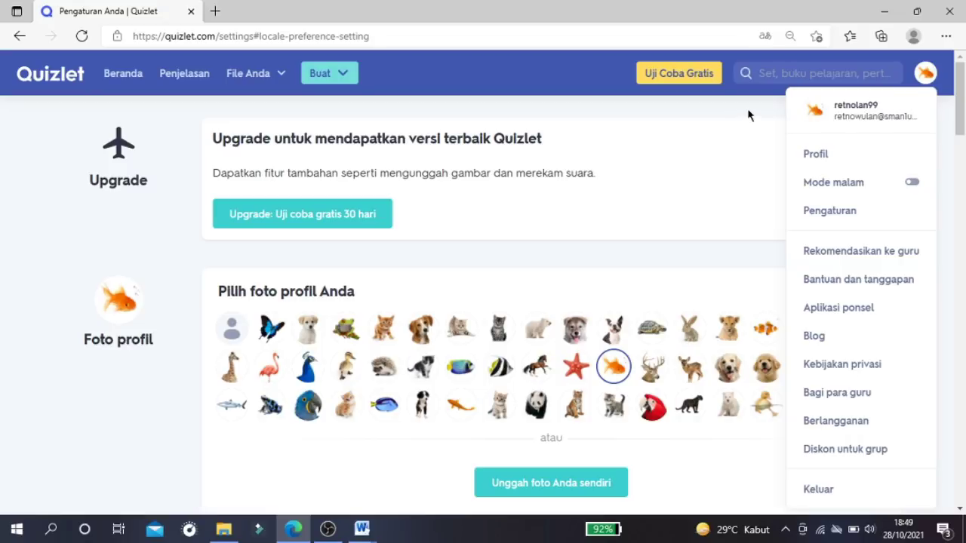
click(707, 194)
scroll(702, 198, down, 20)
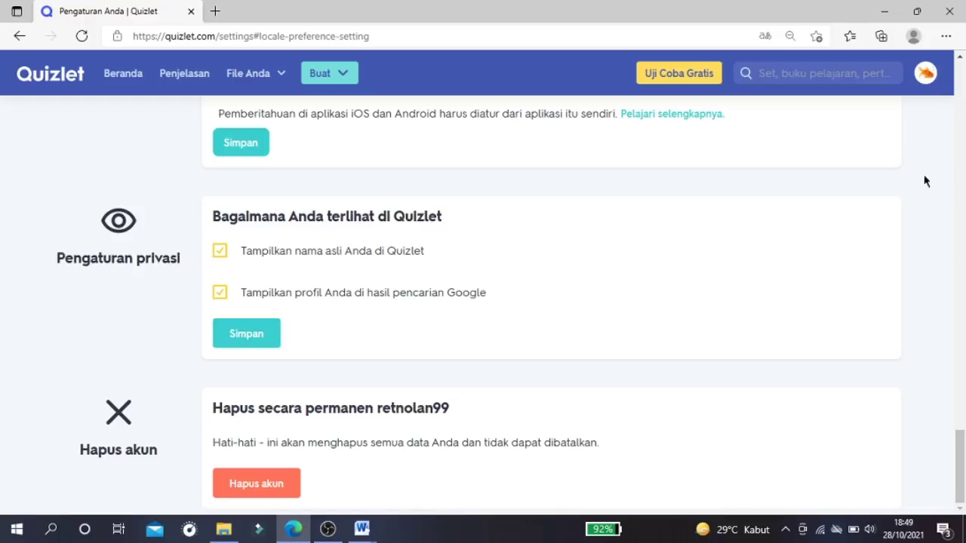
drag(959, 469, 942, 77)
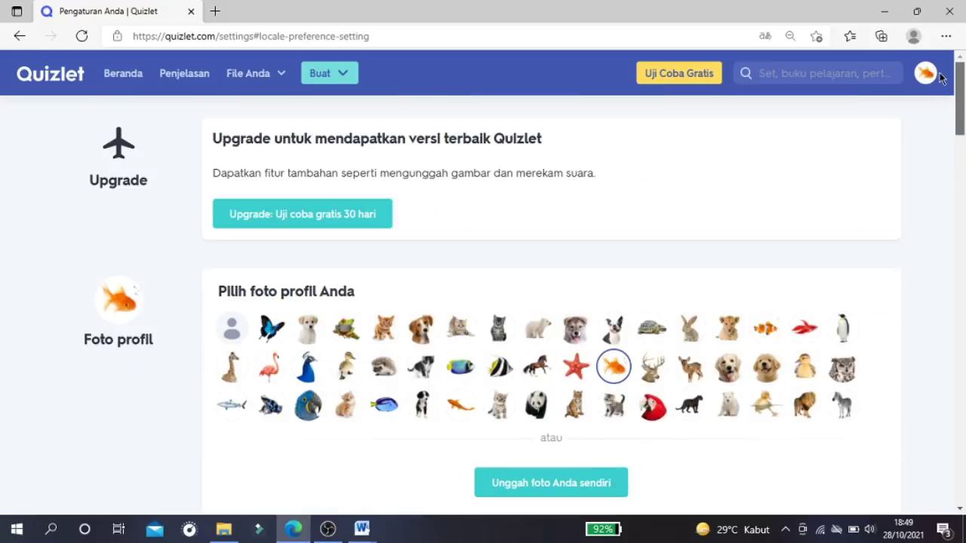
- Open the Aplikasi ponsel page from the account menu, then look over the menu's other entries and close it
click(924, 72)
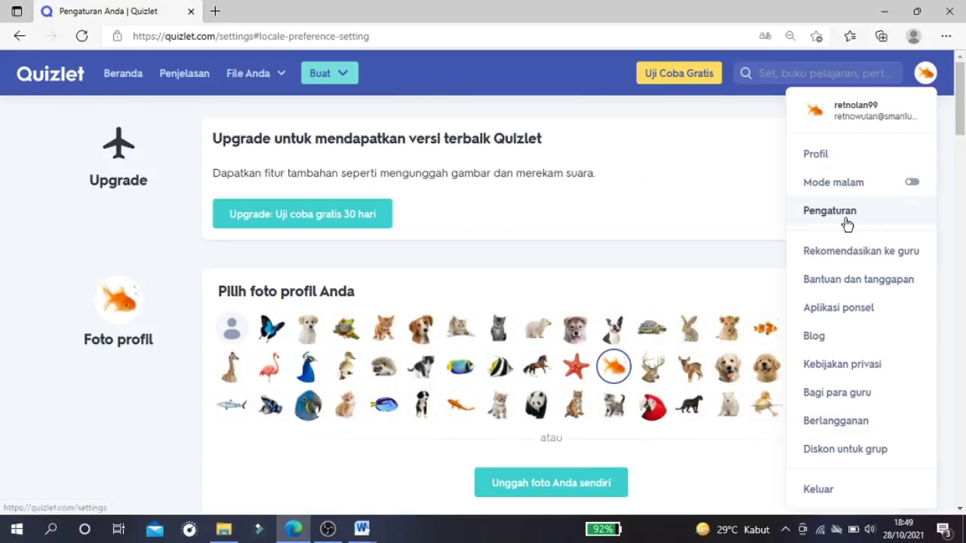
click(842, 318)
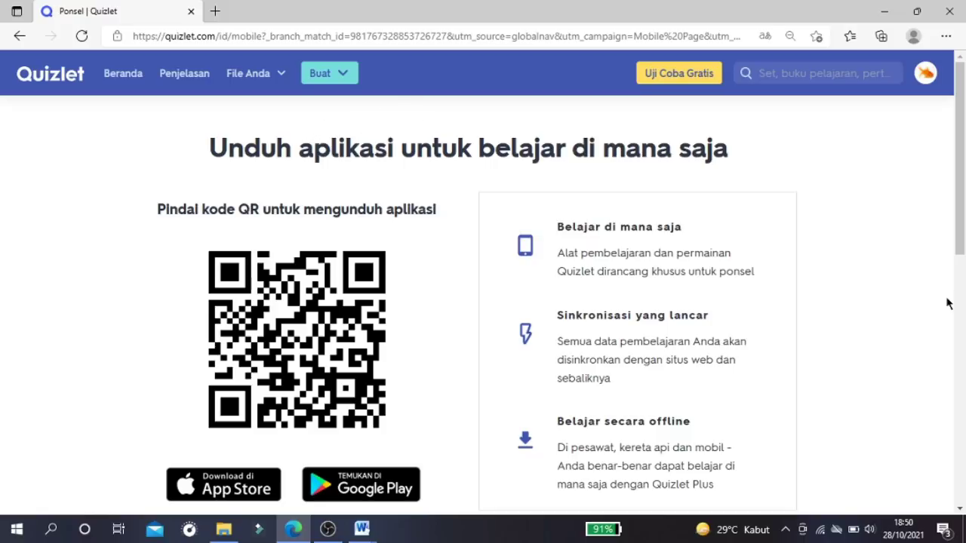
mouse_move(961, 230)
mouse_down()
mouse_move(962, 251)
mouse_move(963, 225)
mouse_up()
click(923, 73)
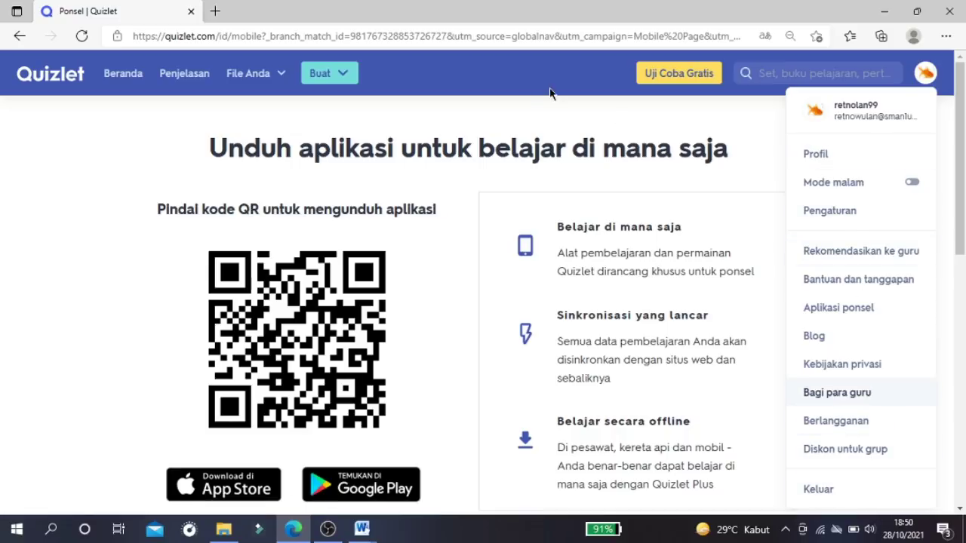
click(518, 115)
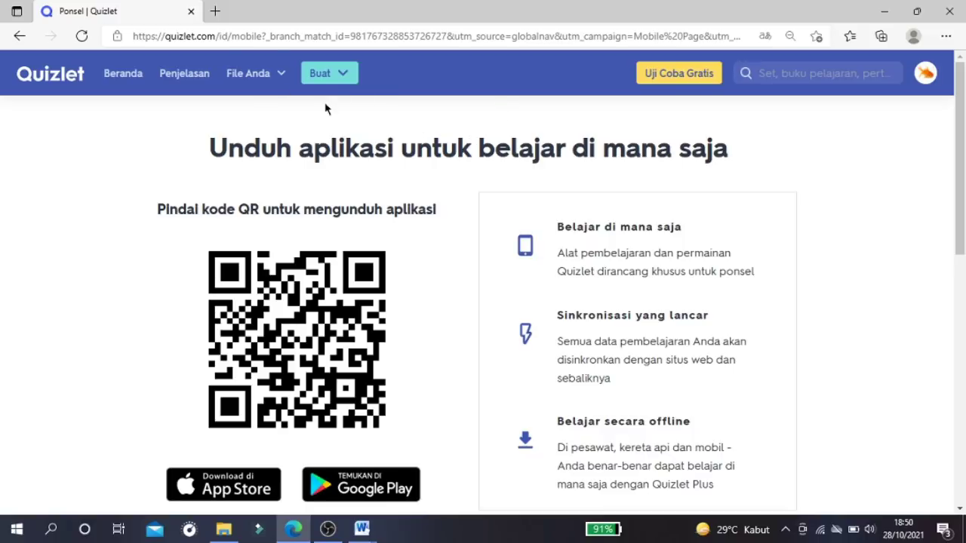
- Start a new Set bahan pelajaran and dismiss the Quizlet Plus trial offer
click(343, 75)
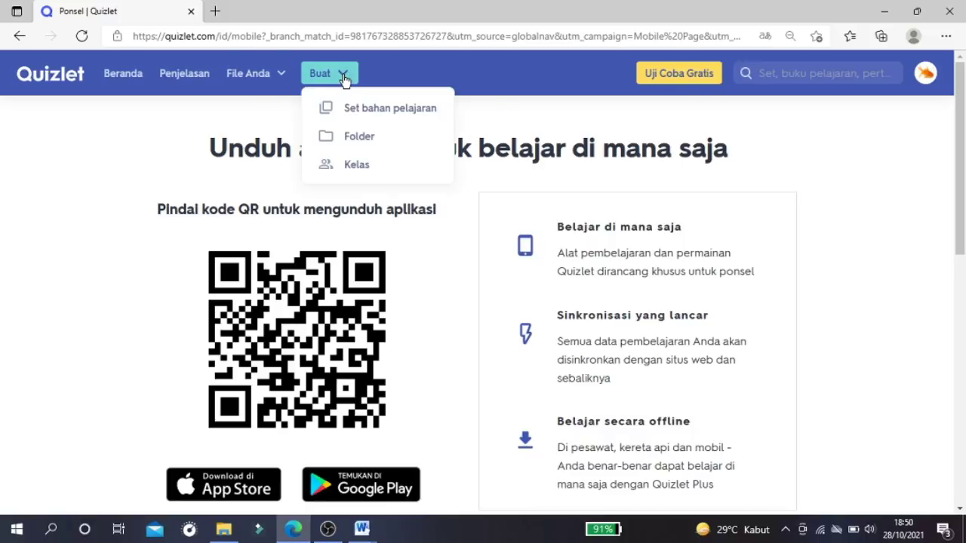
click(372, 117)
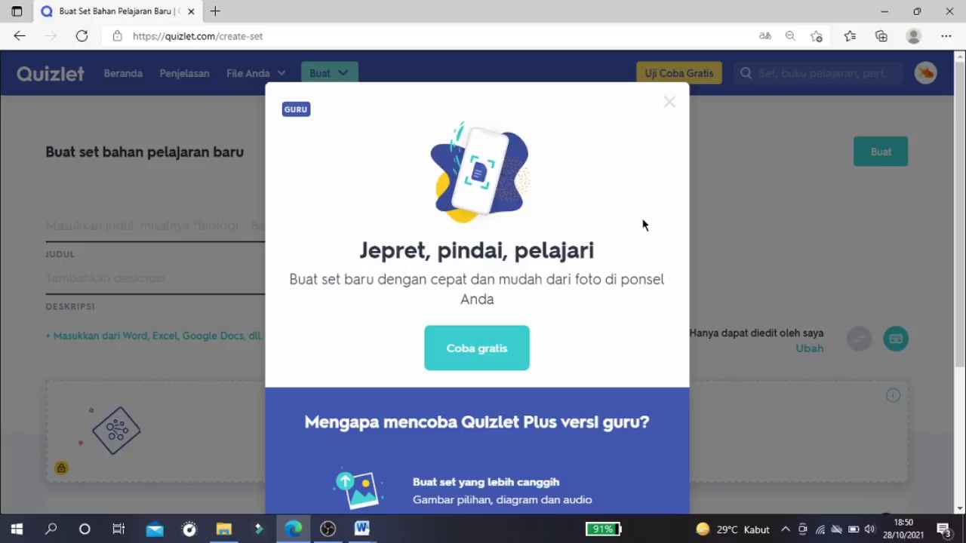
click(667, 105)
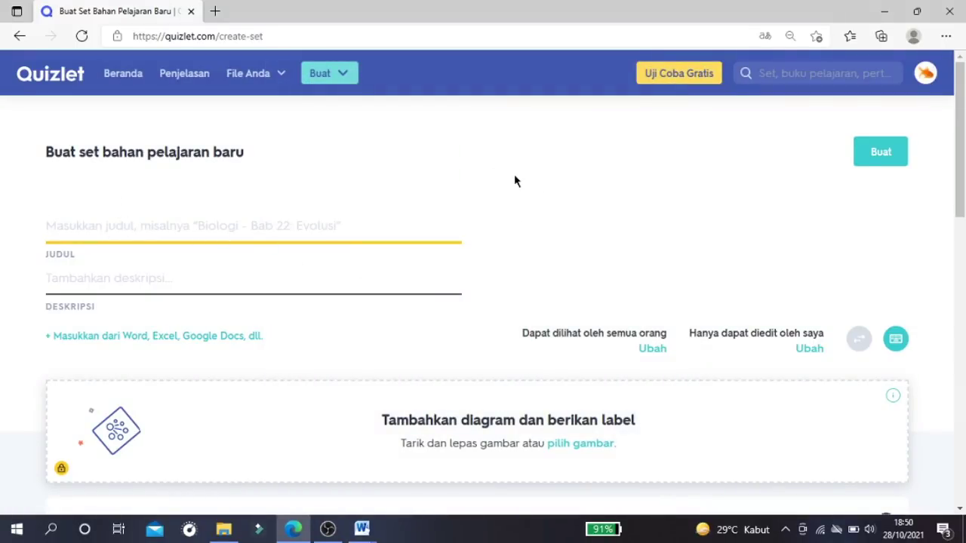
- Title the new study set "Biologi kelas XI Organel Sel"
text(Bi)
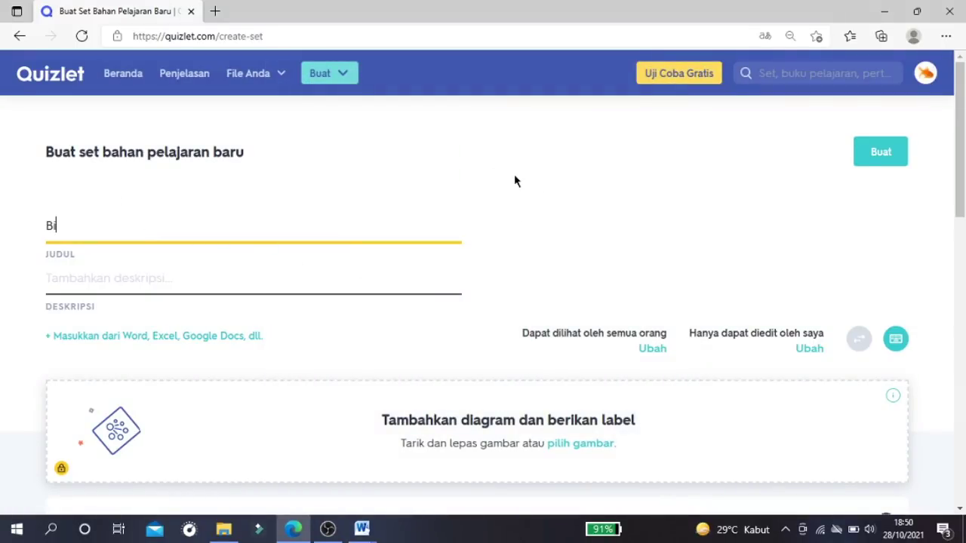
text(ologi kelas XI)
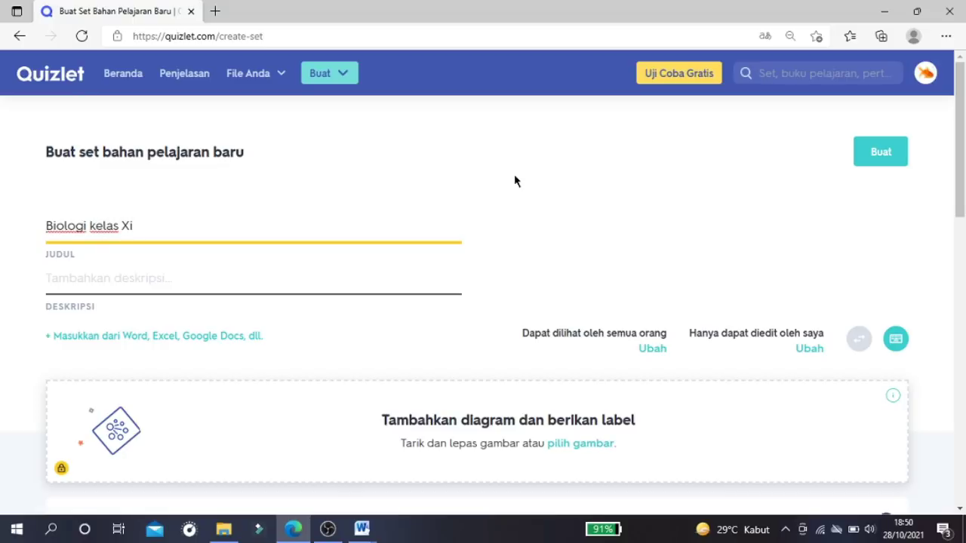
text(I Organel Sel)
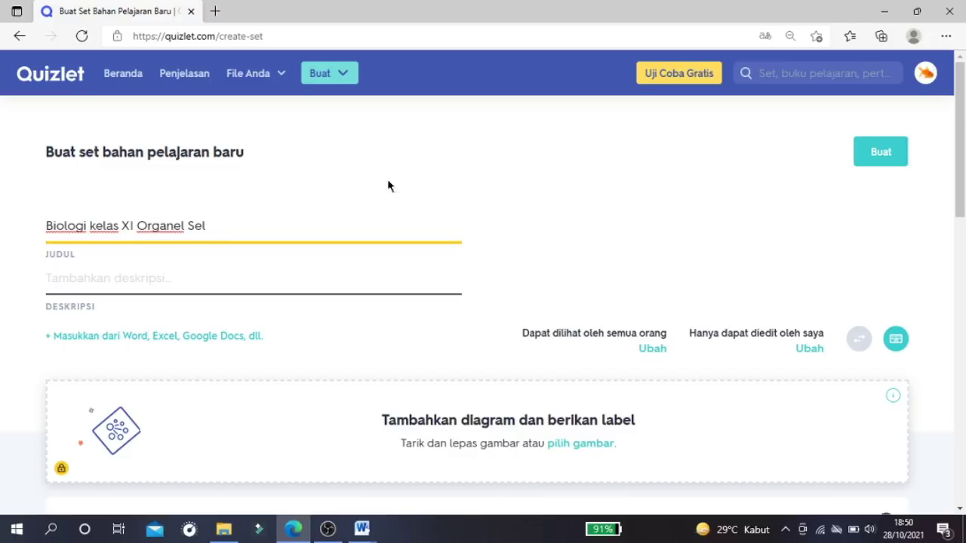
- Enter "Mengenal Fungsi Organel Sel" as the study set's description
click(218, 279)
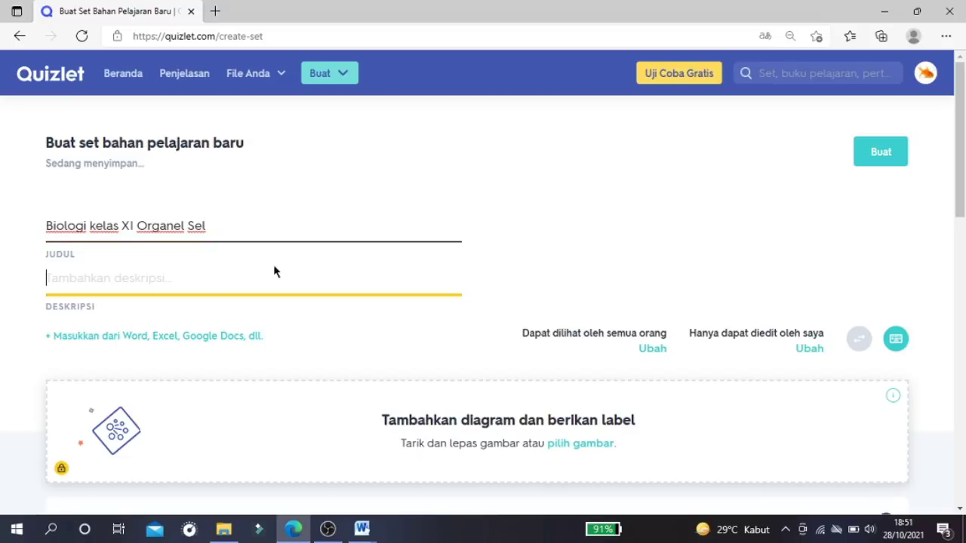
text(F)
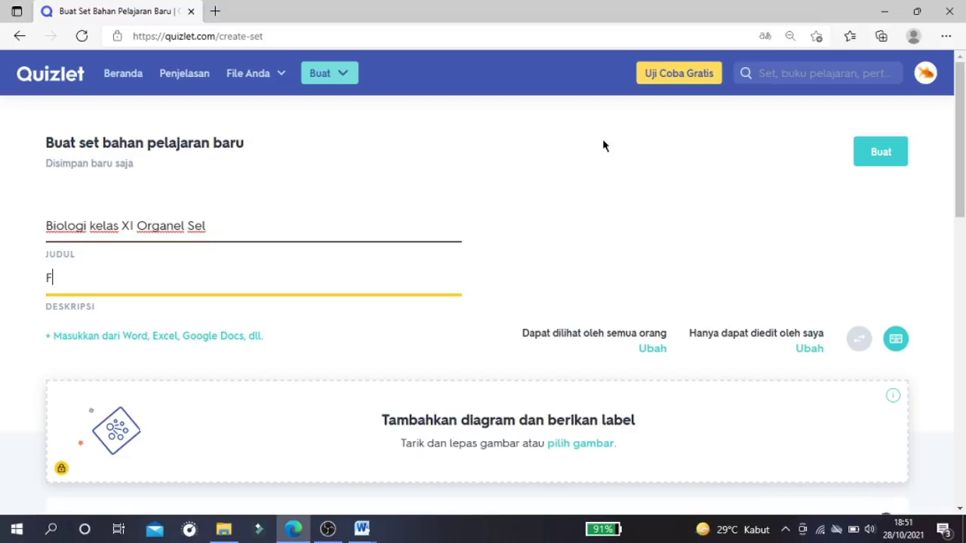
key(BackSpace)
text(Menge)
text(Fungsi Organel Sel)
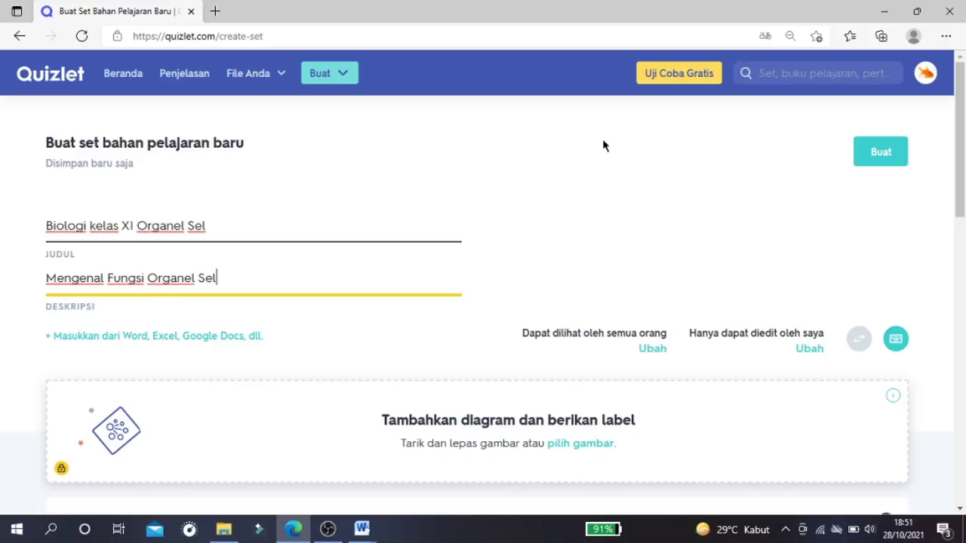
click(596, 247)
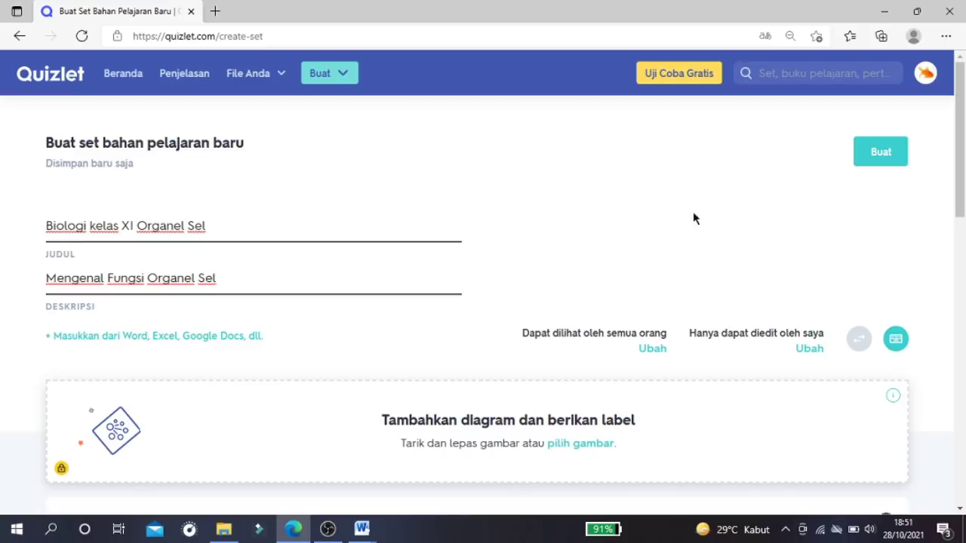
- Look over the term and definition fields of the set's first cards and return to the set details
scroll(572, 251, down, 3)
scroll(571, 250, up, 4)
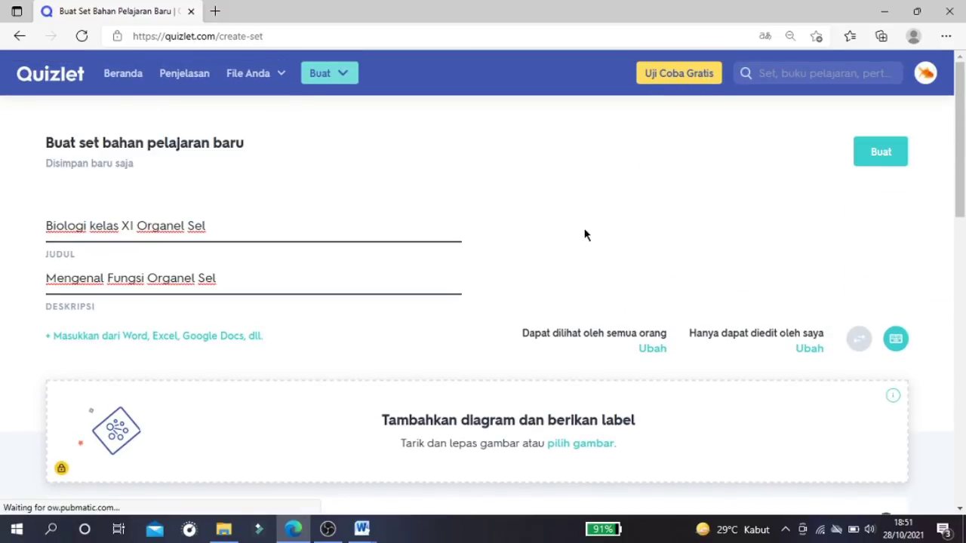
scroll(410, 345, down, 4)
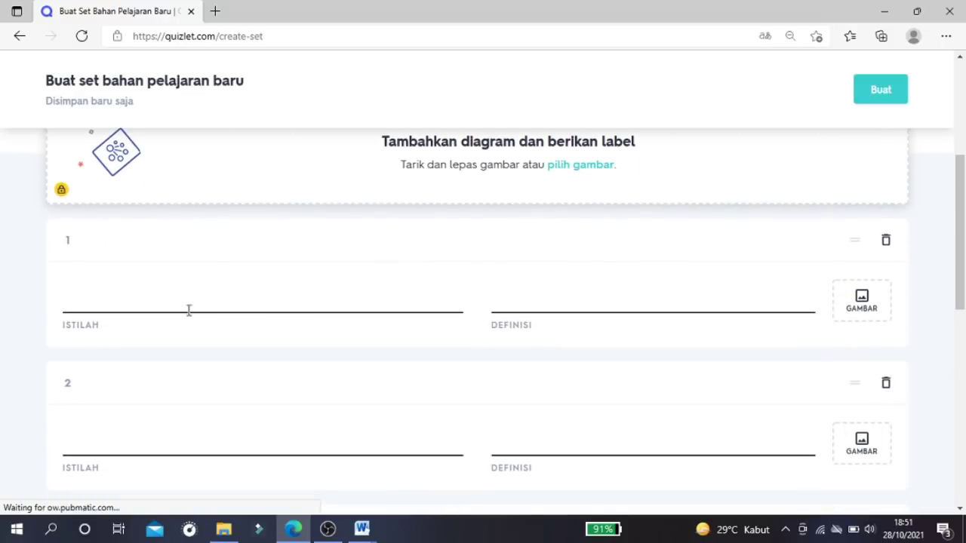
click(88, 303)
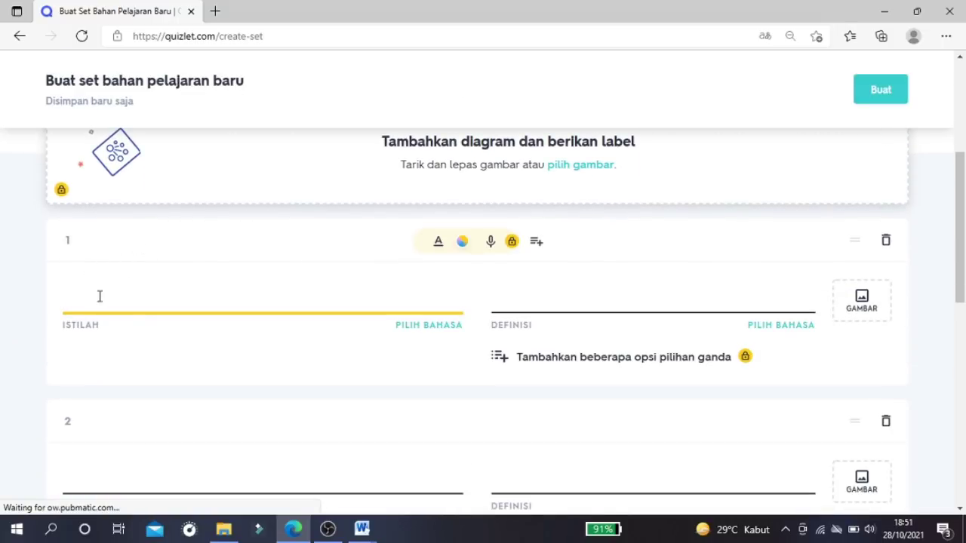
scroll(224, 321, up, 4)
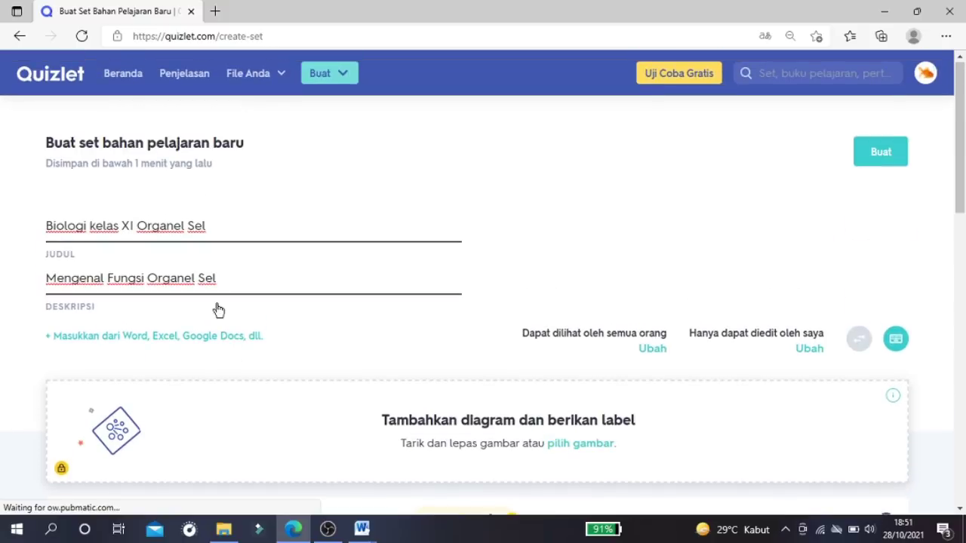
- Enter "Mitokondria" as the first card's term and set the term language to Bahasa Indonesia
scroll(224, 344, down, 4)
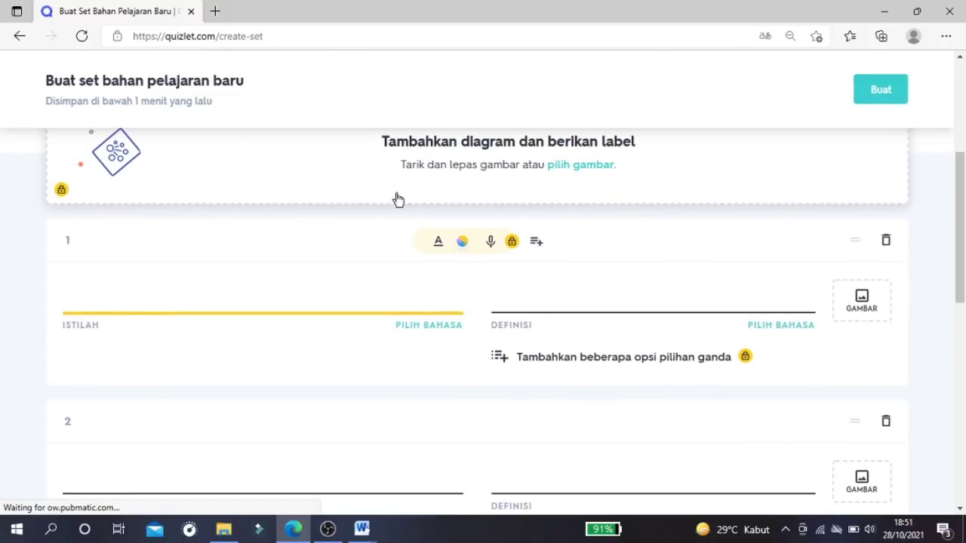
text(itoko)
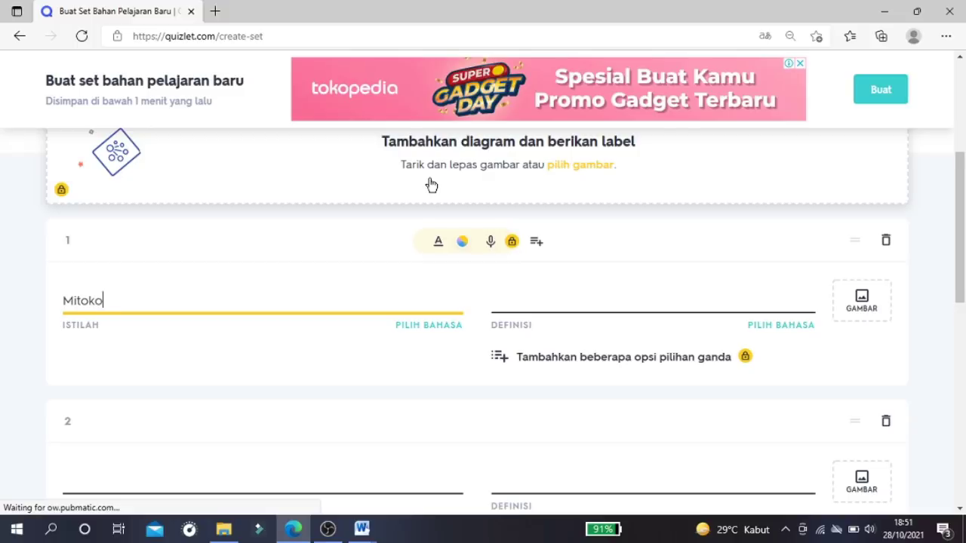
text(ndria)
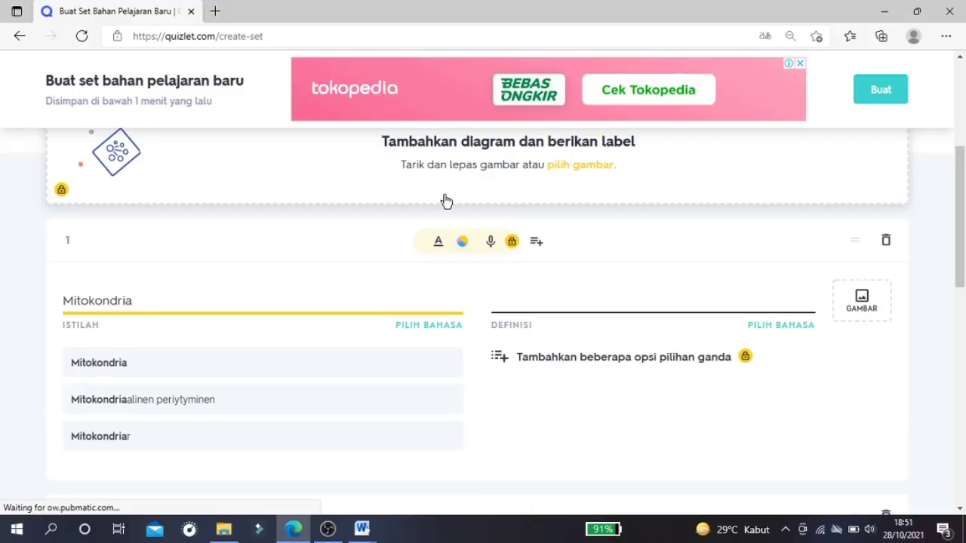
click(436, 335)
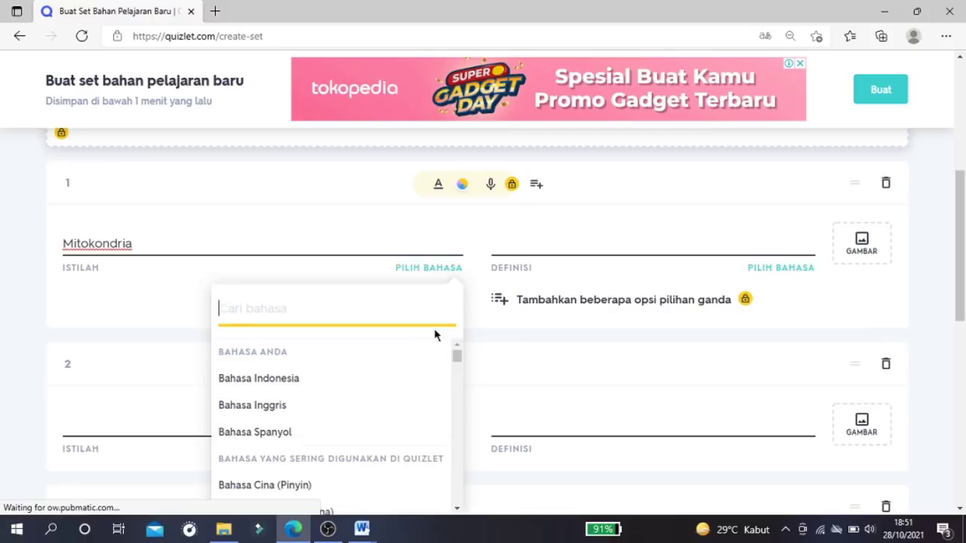
click(277, 384)
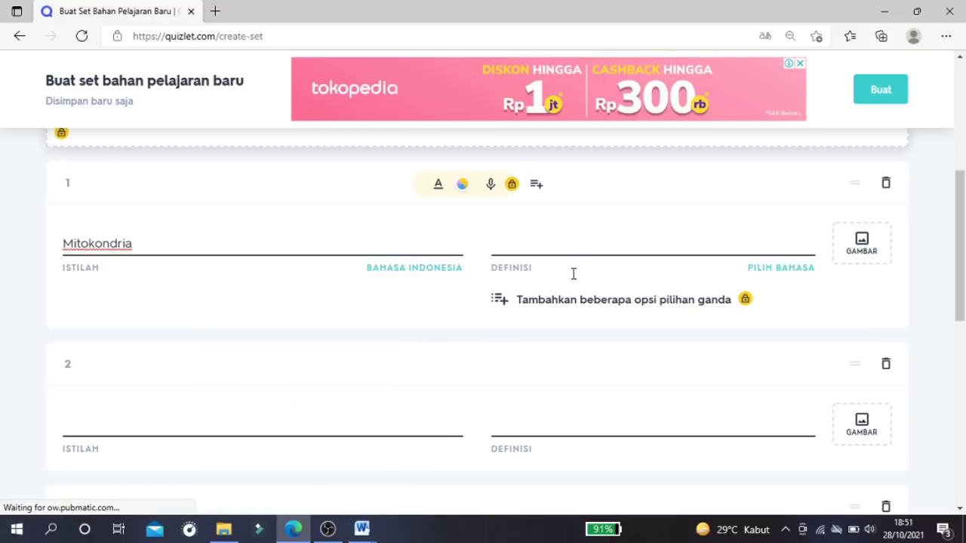
- Use the suggested definition "Pembentukan energi" for the Mitokondria card and add the suggested mitochondrion picture with the yellow background
click(567, 243)
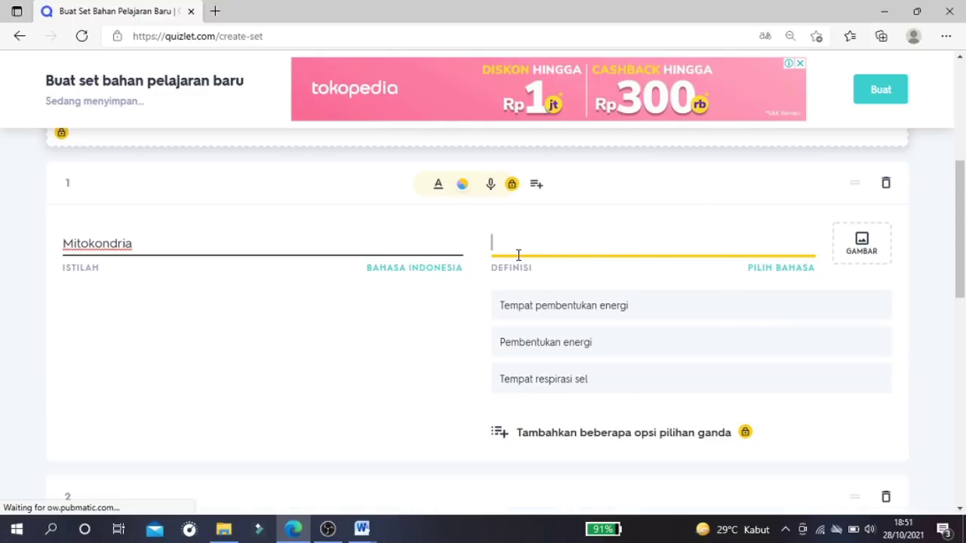
click(567, 349)
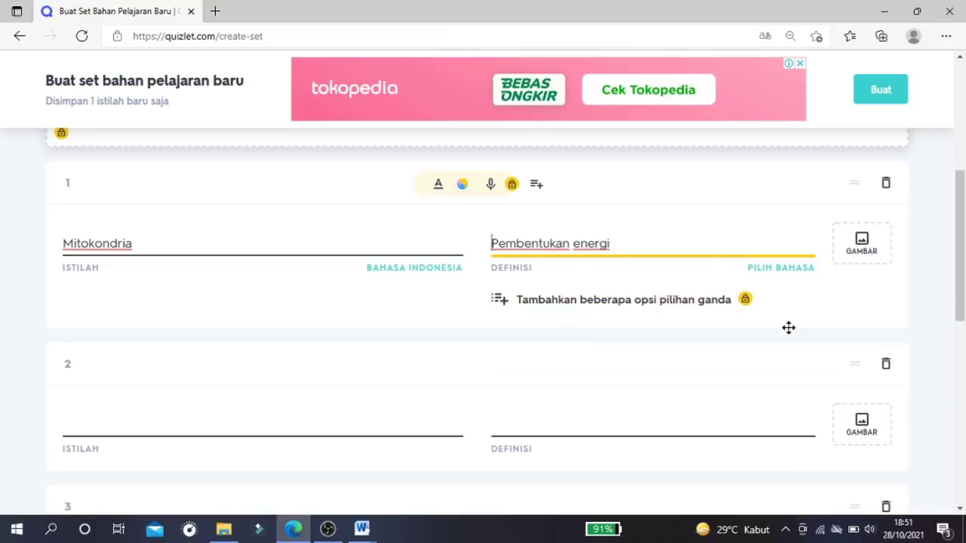
click(862, 244)
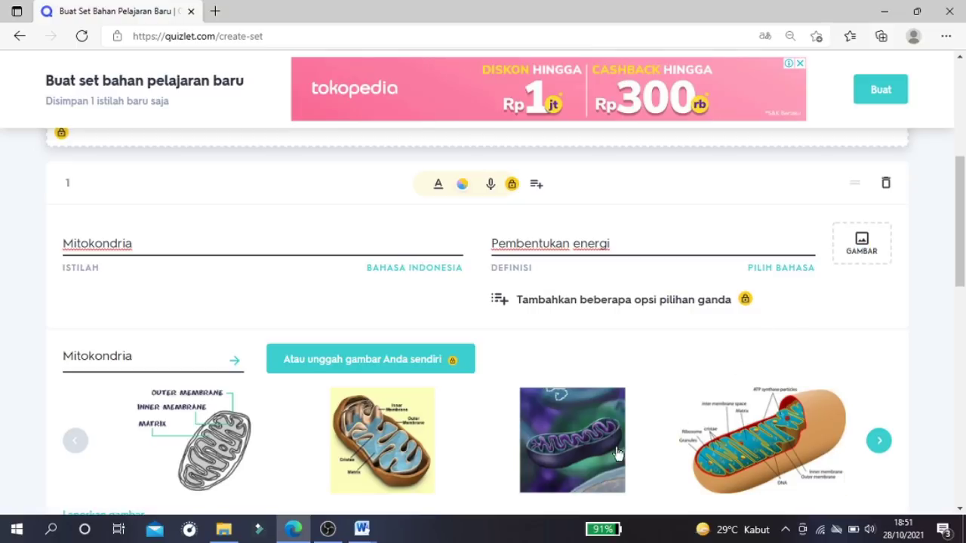
click(412, 430)
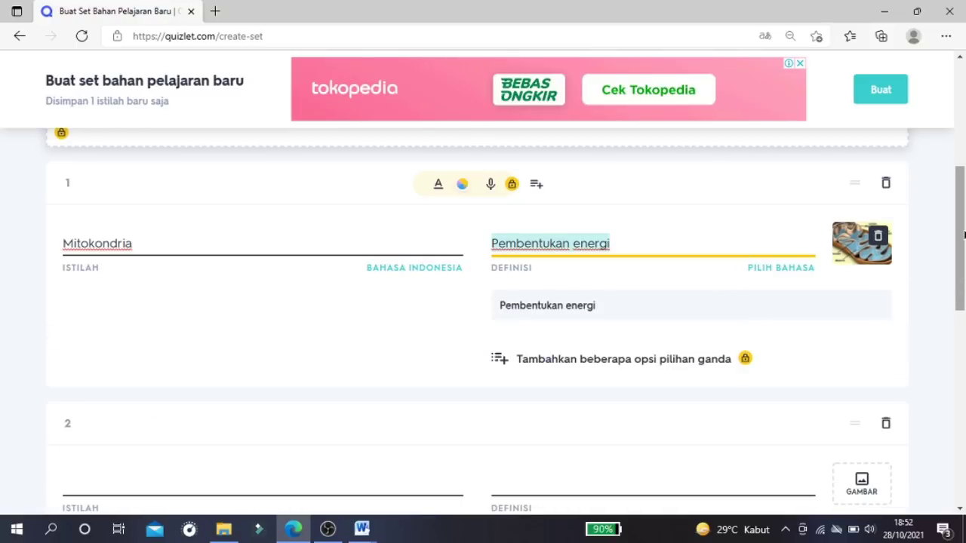
- Enter "lisosom" as the second card's term
drag(963, 235, 963, 266)
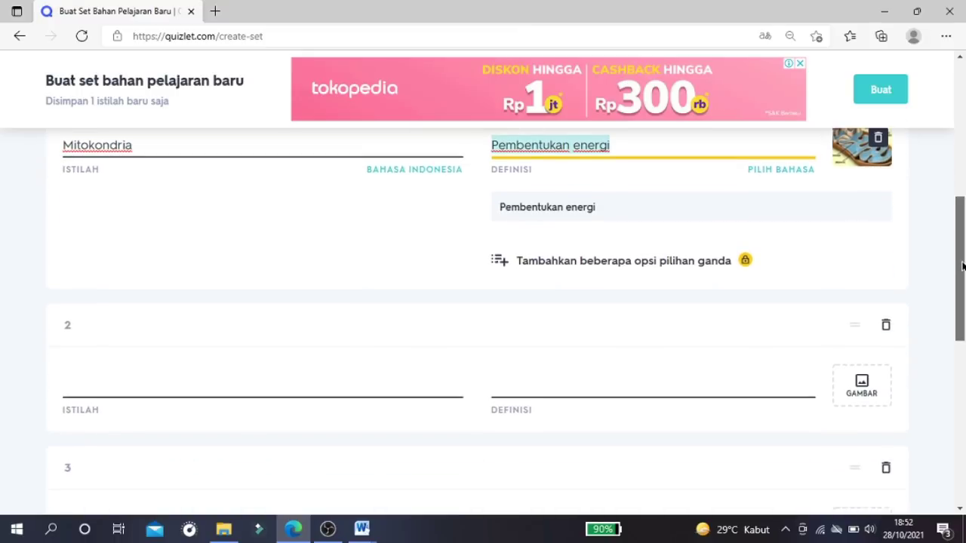
click(116, 338)
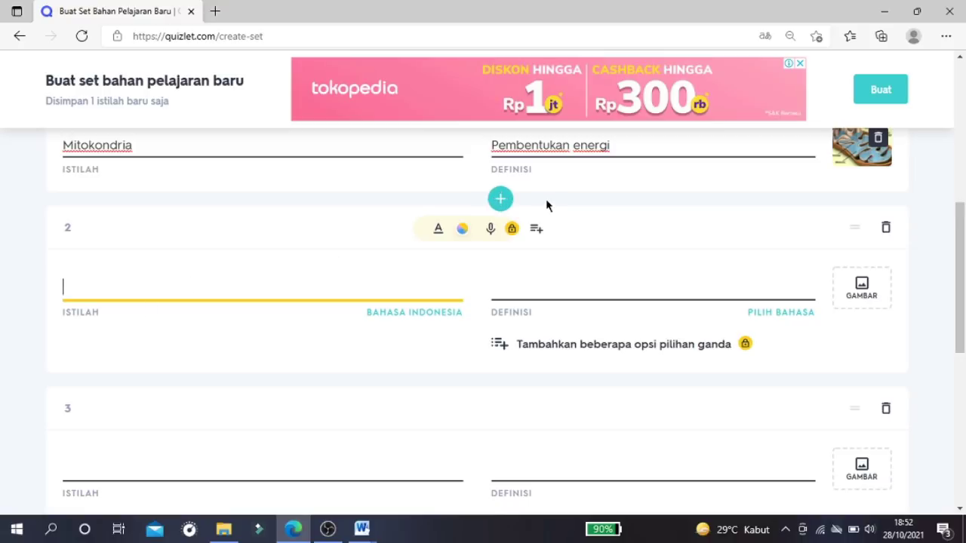
text(lisoso)
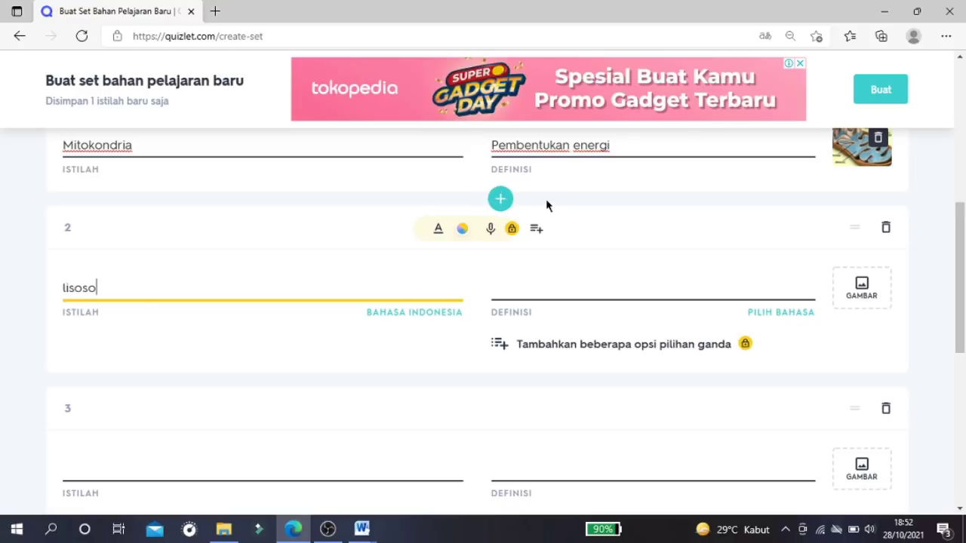
text(m)
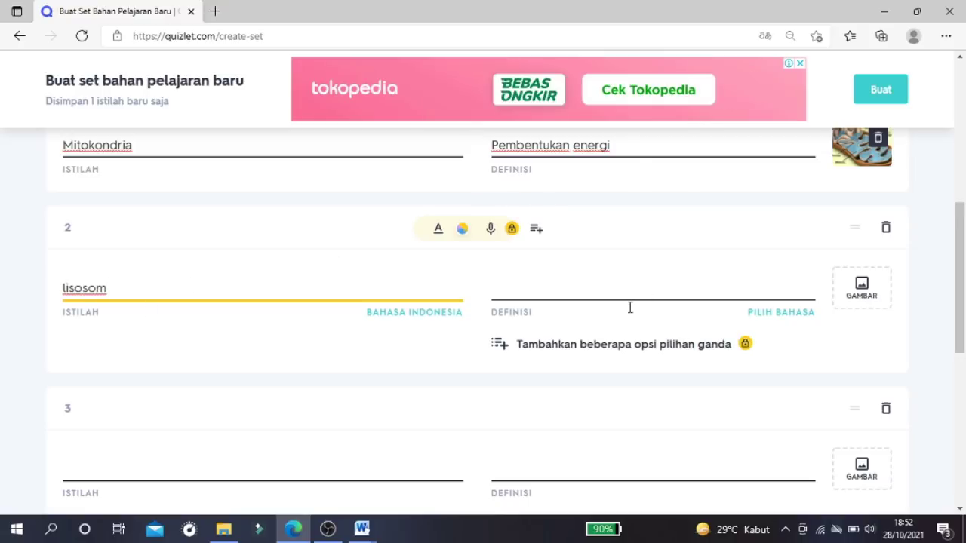
- Use the suggested definition "Pencernaan intraseluler" for the lisosom card and add the suggested pink and purple lysosome drawing
click(703, 287)
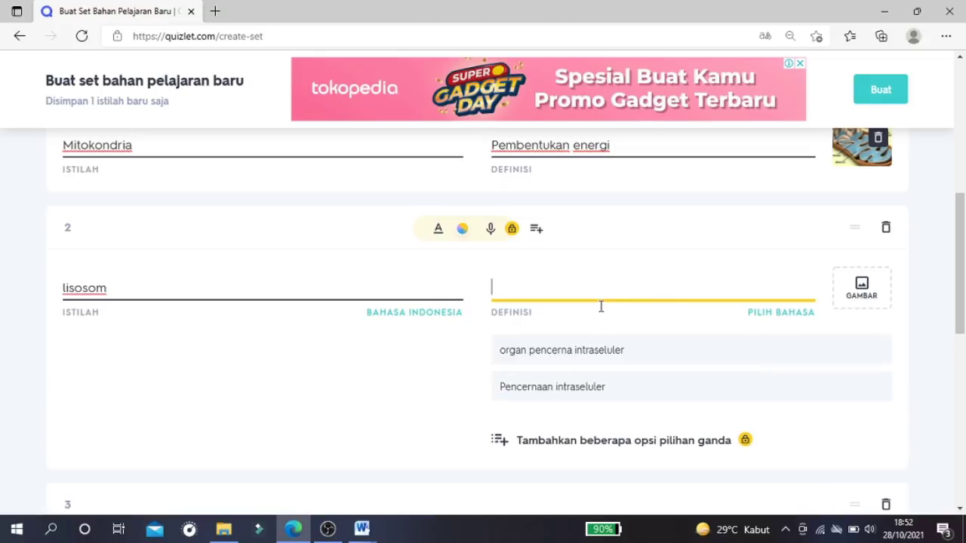
click(566, 401)
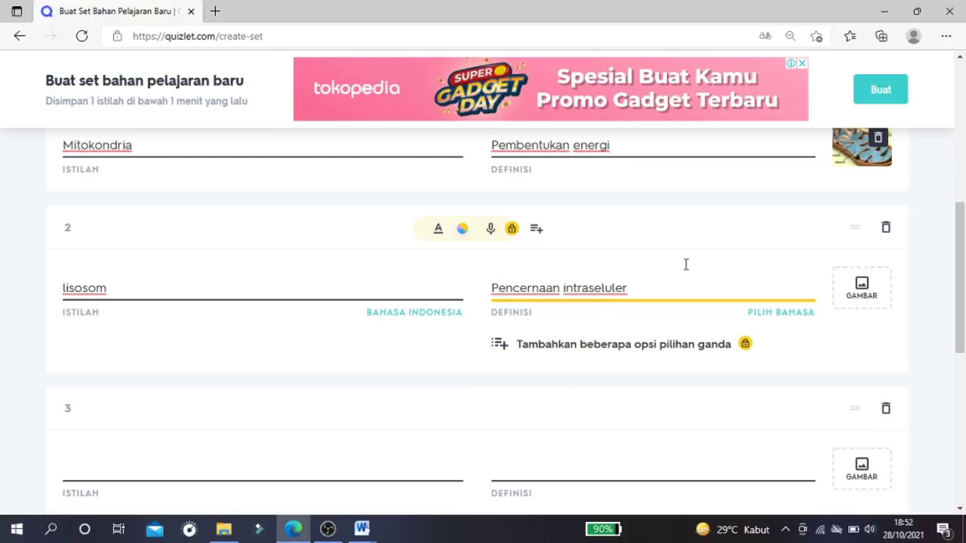
click(861, 291)
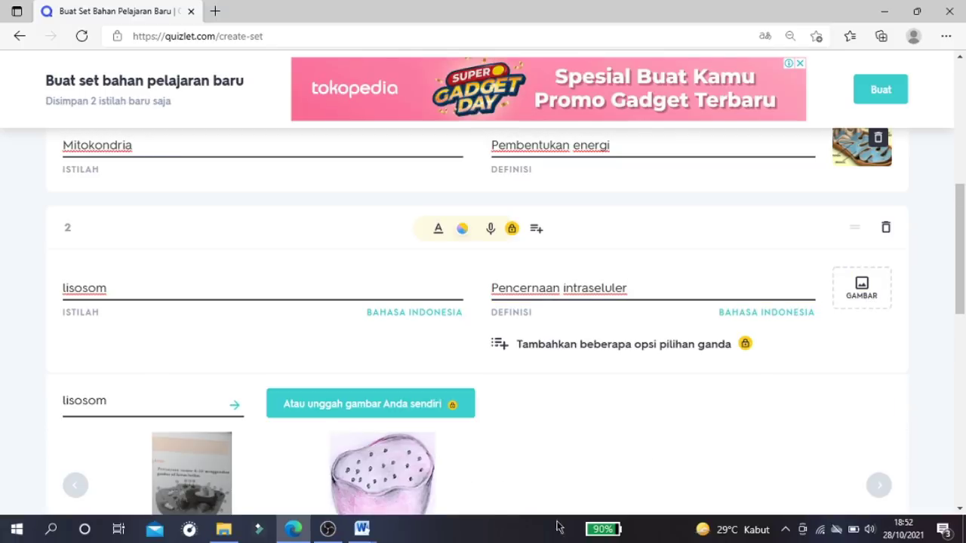
click(385, 486)
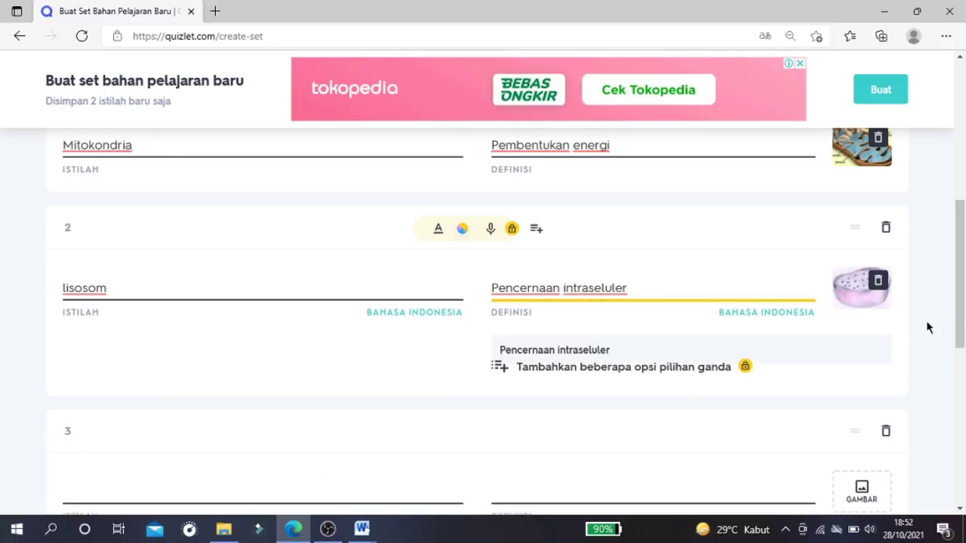
- Enter the suggested term "Kloroplas" on the third card
scroll(483, 340, down, 2)
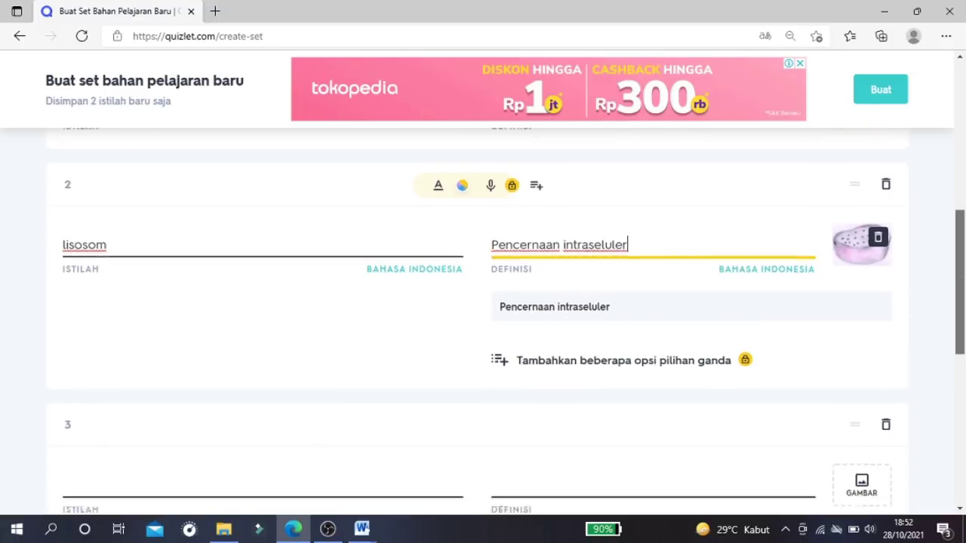
click(168, 381)
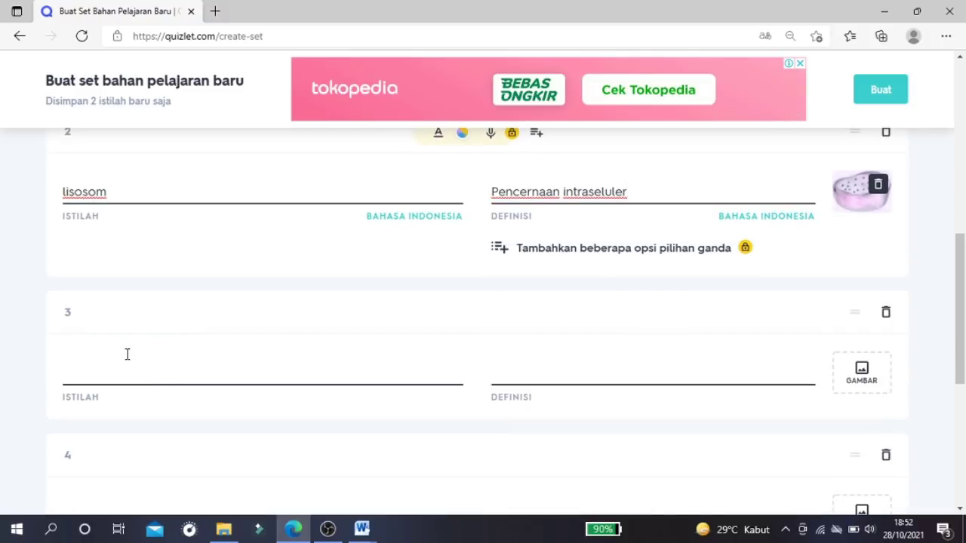
click(71, 380)
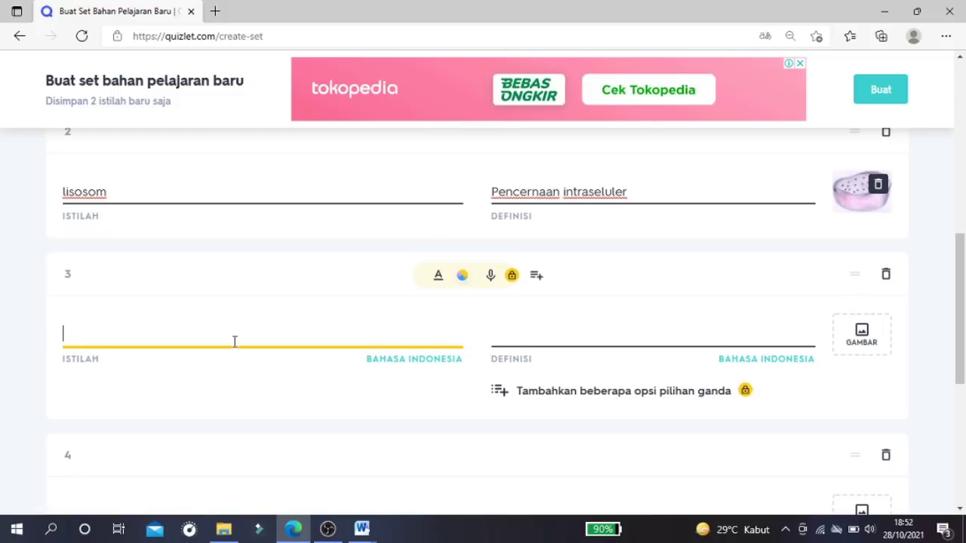
text(kloroplas)
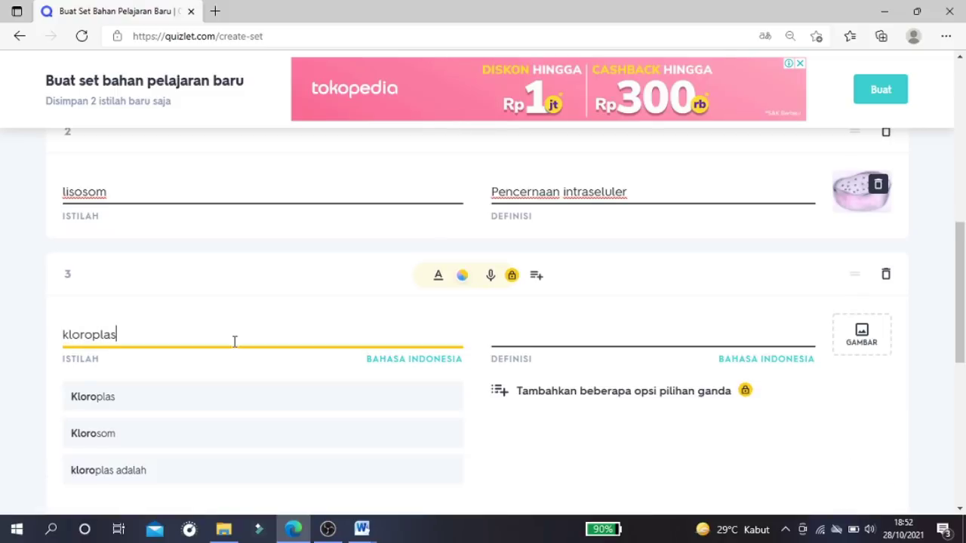
click(140, 398)
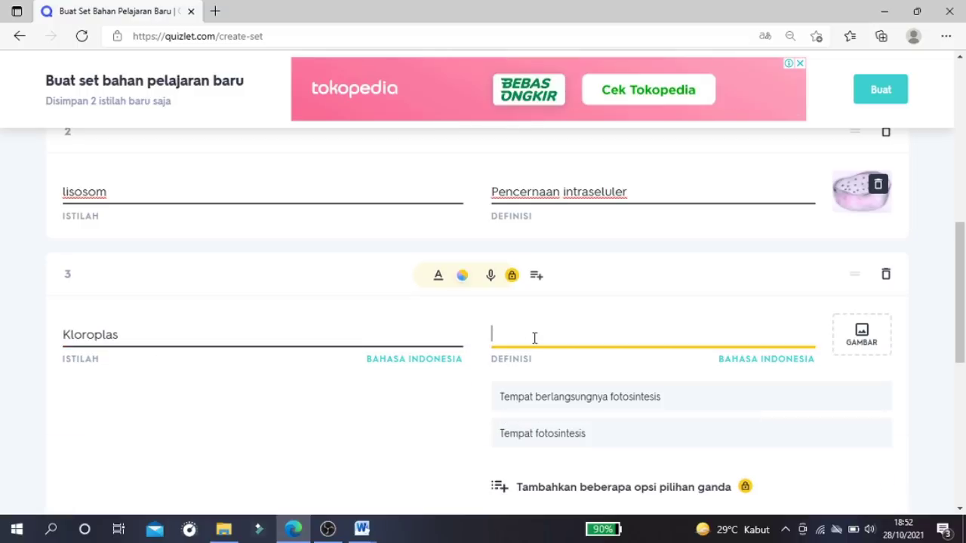
- Use the suggested definition "Tempat fotosintesis" for the Kloroplas card and add the suggested green labelled chloroplast picture
click(533, 433)
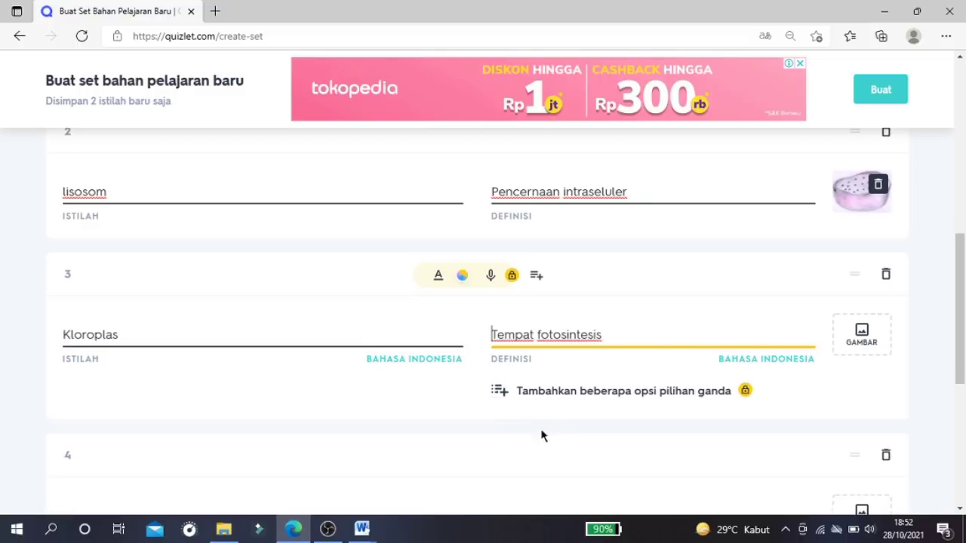
click(864, 347)
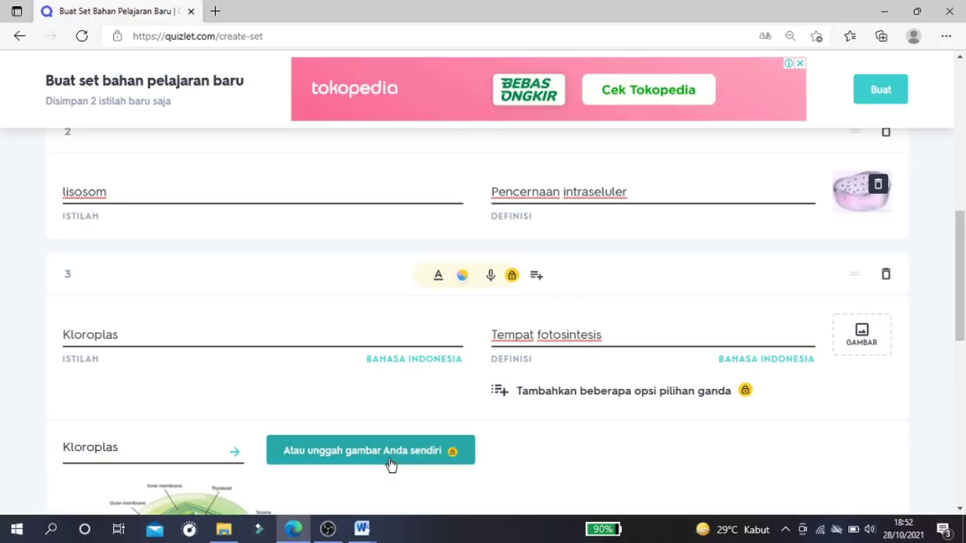
scroll(390, 463, down, 3)
click(208, 260)
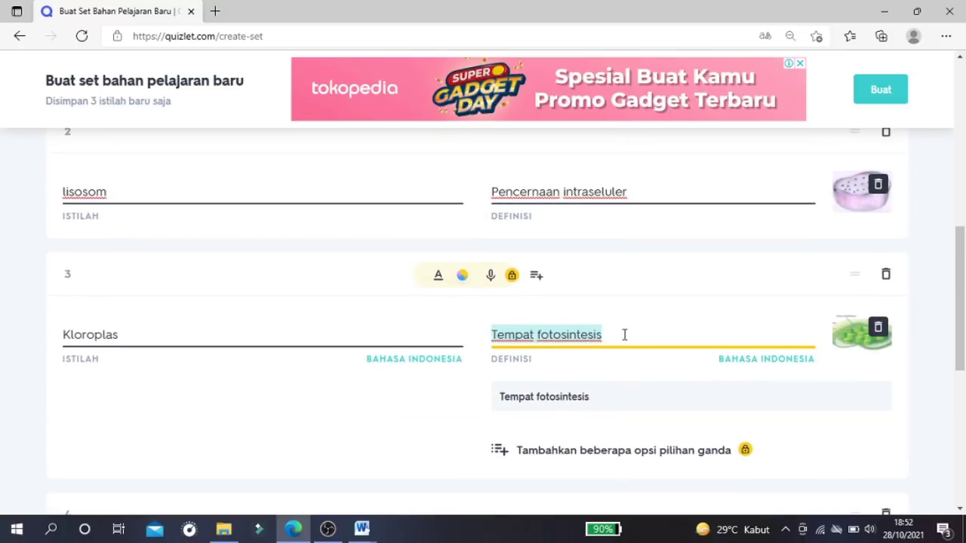
- Fill the fourth card with the suggested term "Membran sel" and the definition "lalu lintas zat"
scroll(666, 352, down, 3)
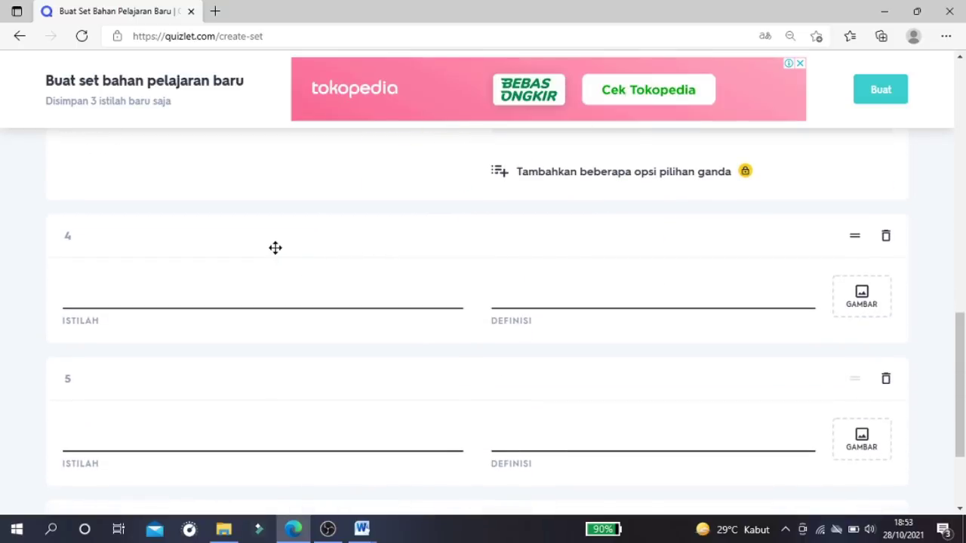
scroll(204, 251, down, 1)
scroll(379, 299, up, 3)
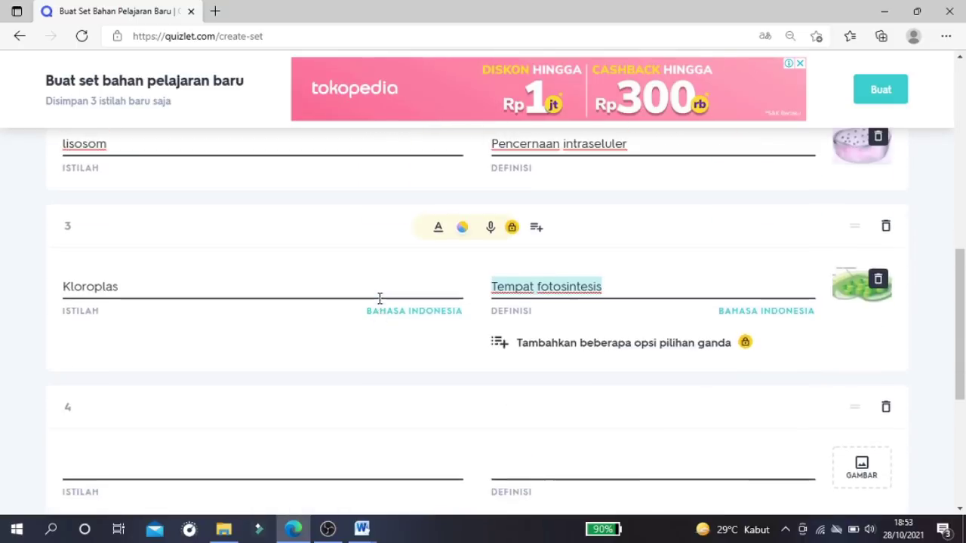
scroll(380, 297, down, 3)
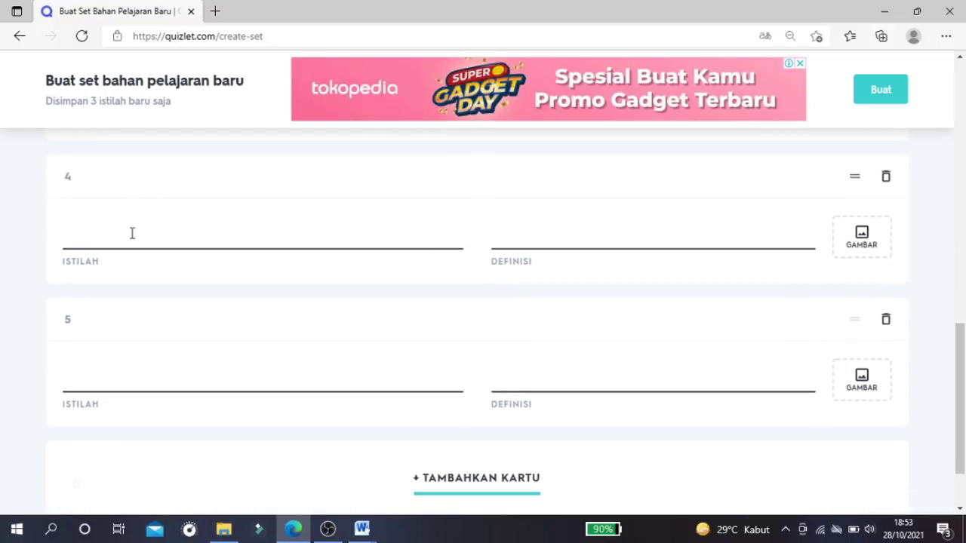
click(121, 233)
text(mem)
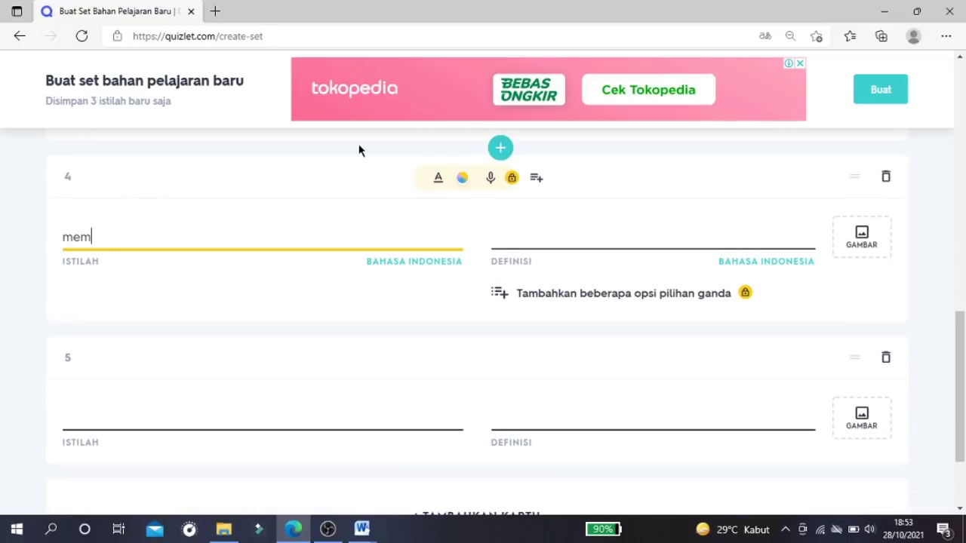
text(bran sel)
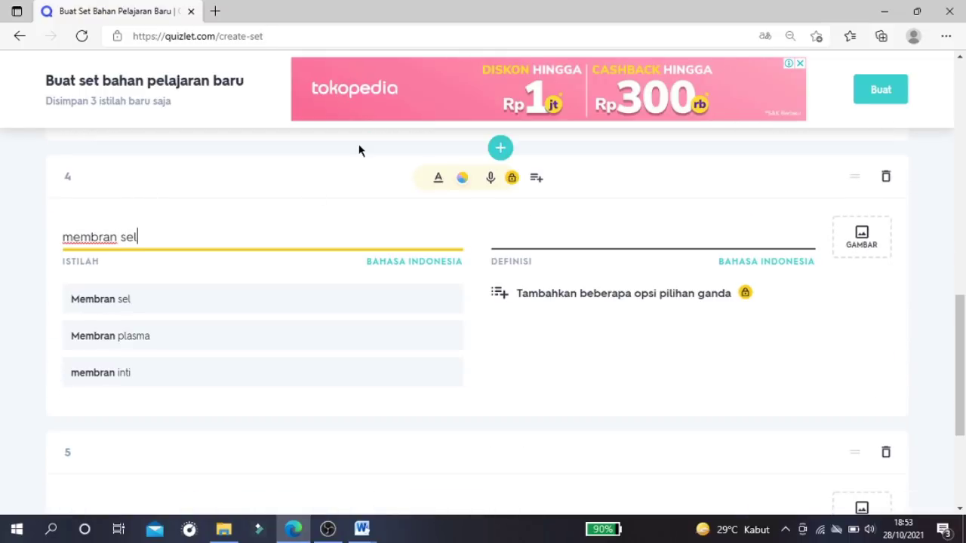
click(111, 305)
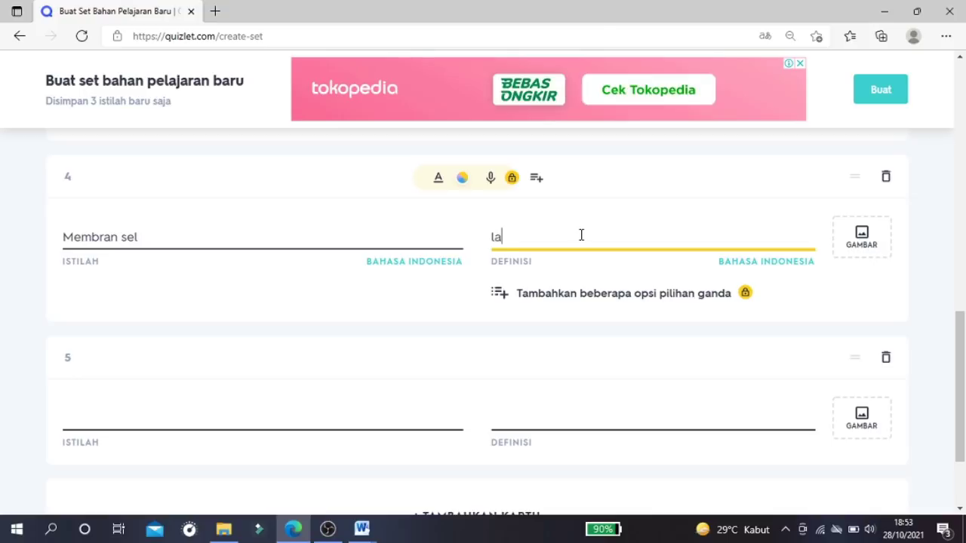
text(lu lintas zat)
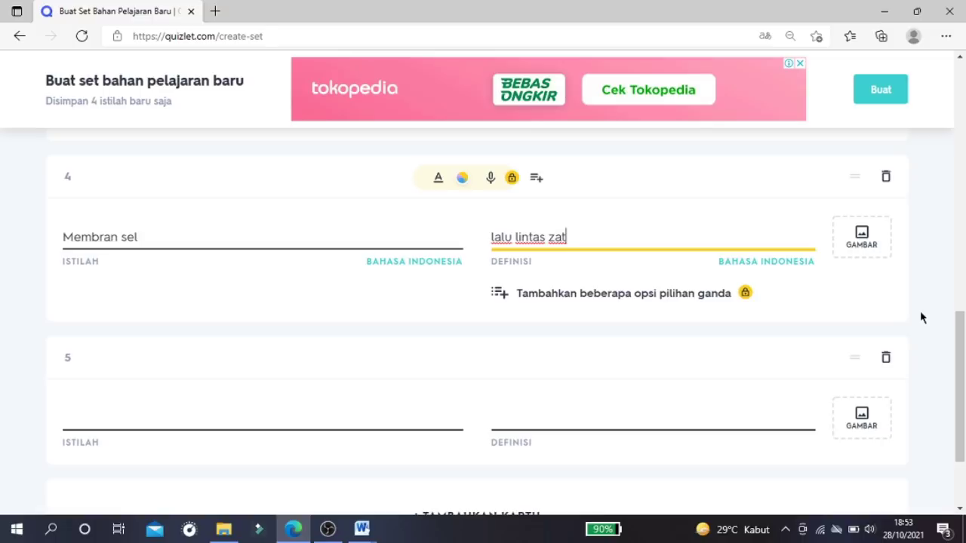
- Change the fourth card's term to "Membrane sel" and set its term language to Bahasa Inggris
click(862, 245)
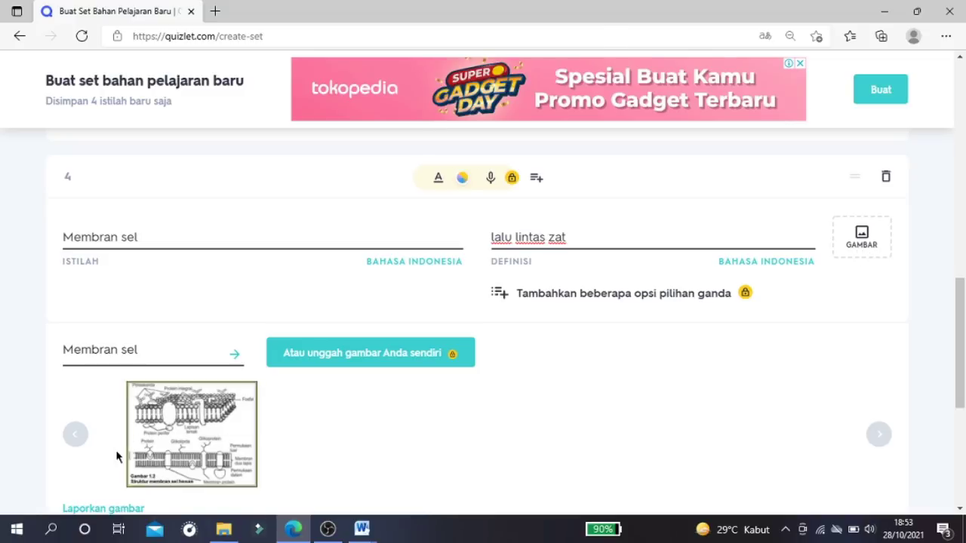
click(119, 236)
text(e)
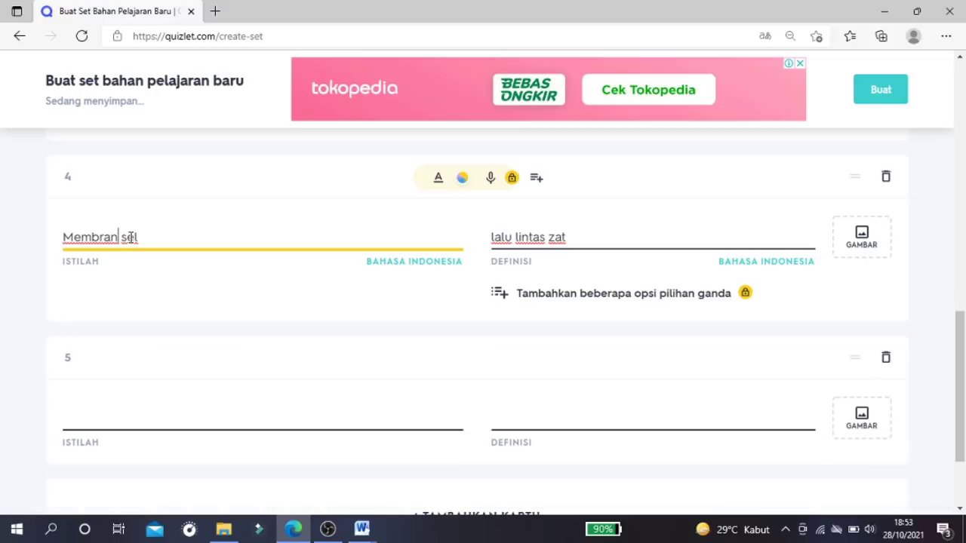
click(430, 264)
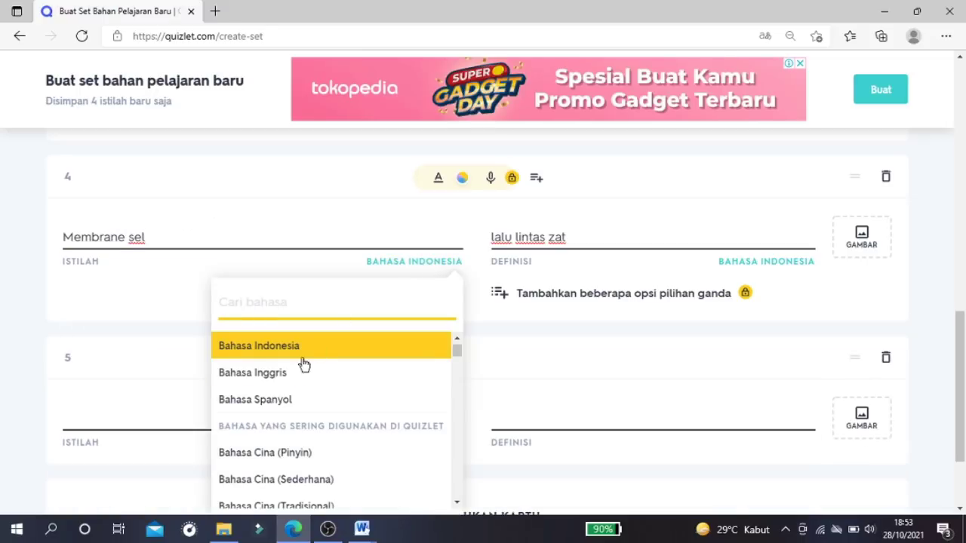
click(270, 372)
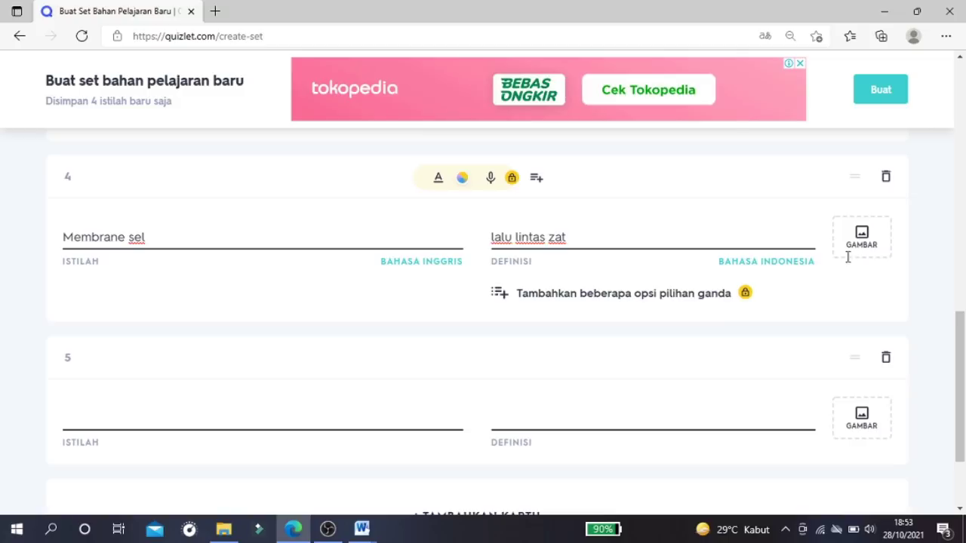
- Add the suggested orange cell membrane picture with purple proteins to the fourth card
click(797, 264)
click(862, 242)
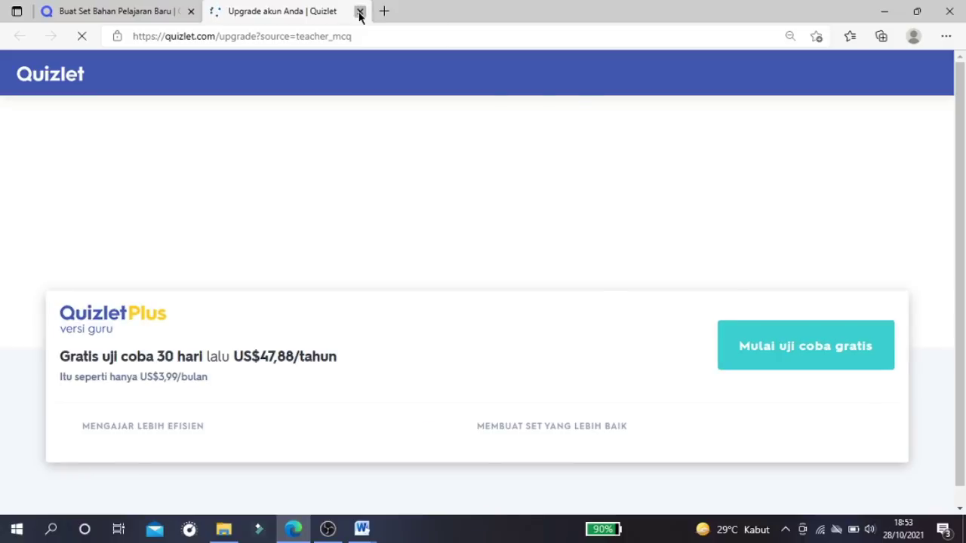
click(360, 13)
click(858, 240)
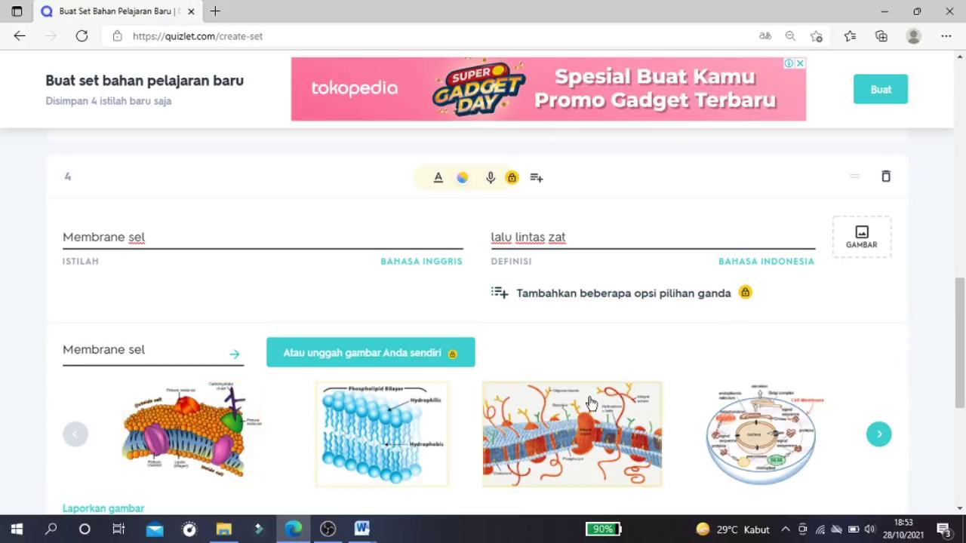
click(193, 438)
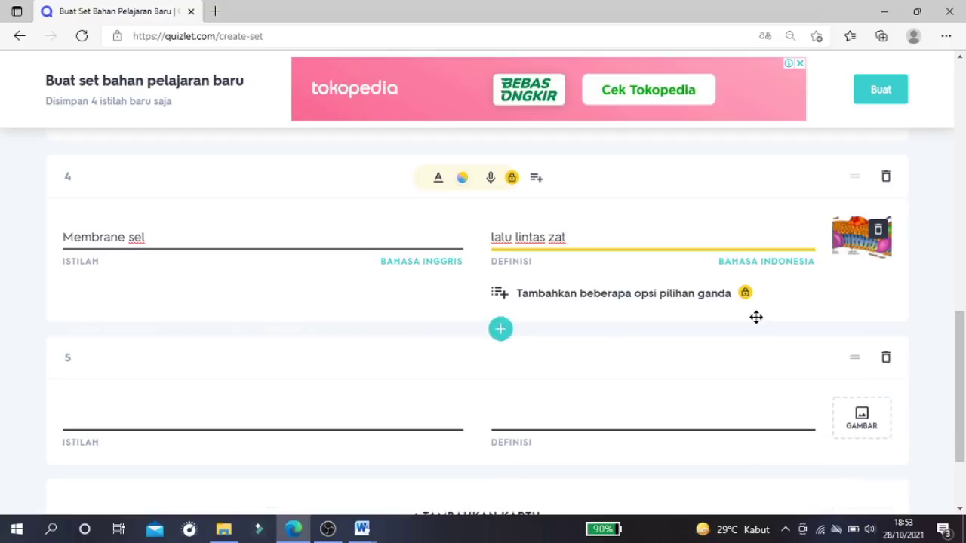
- Change the fourth card's term to "Membran sel" and set its term language to Bahasa Indonesia
drag(952, 355, 959, 317)
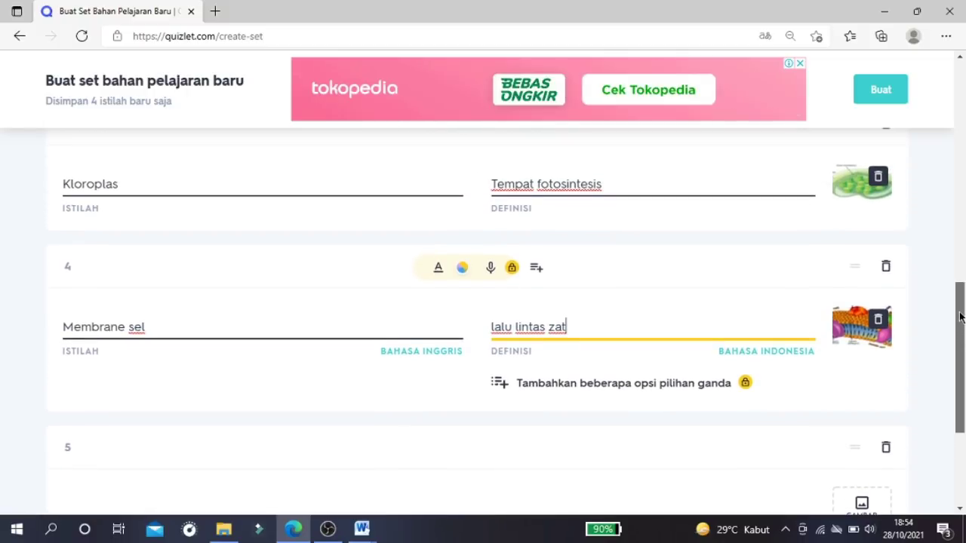
drag(960, 317, 960, 323)
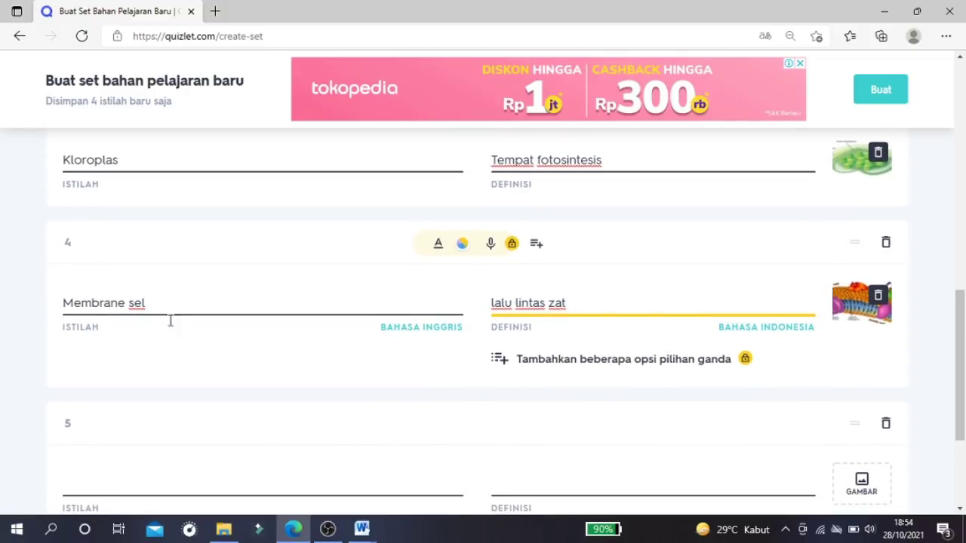
click(124, 303)
key(BackSpace)
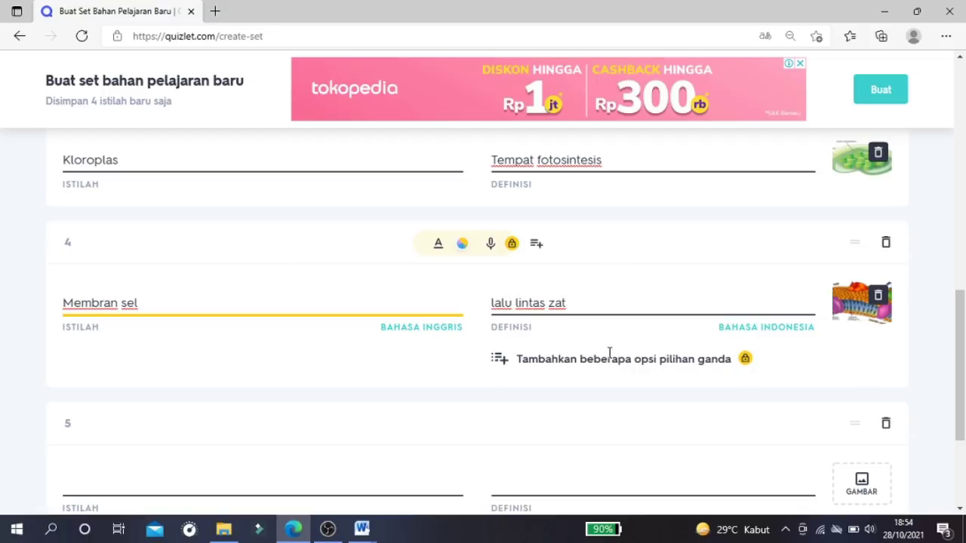
click(116, 306)
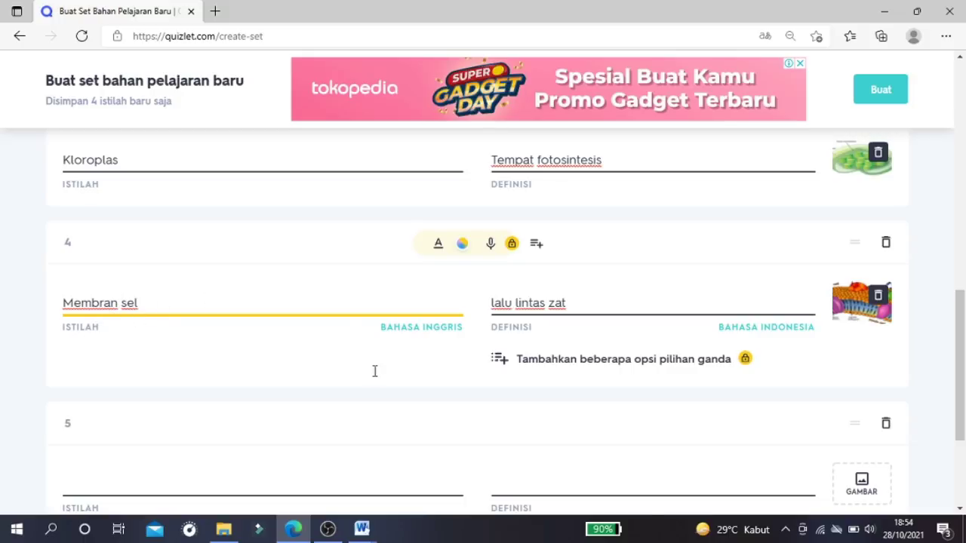
click(408, 328)
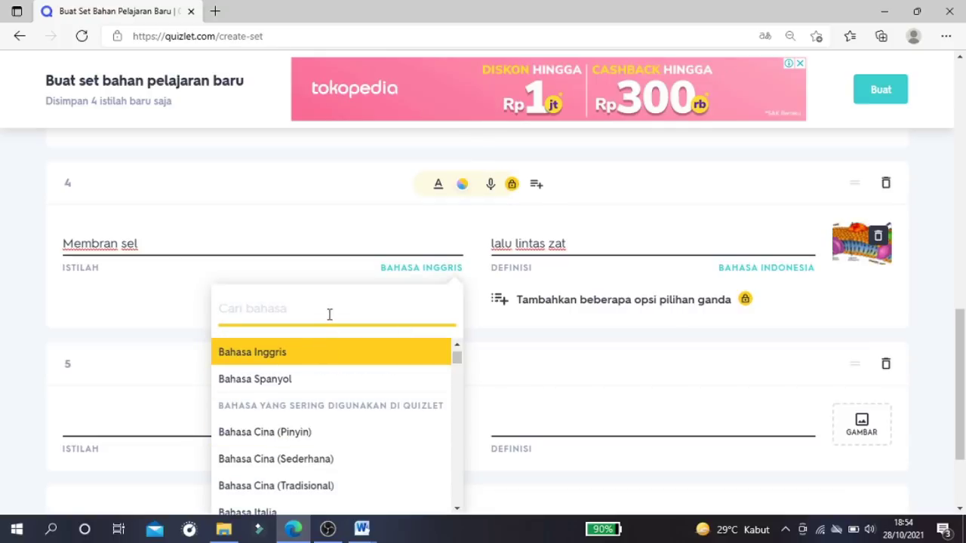
text(ind)
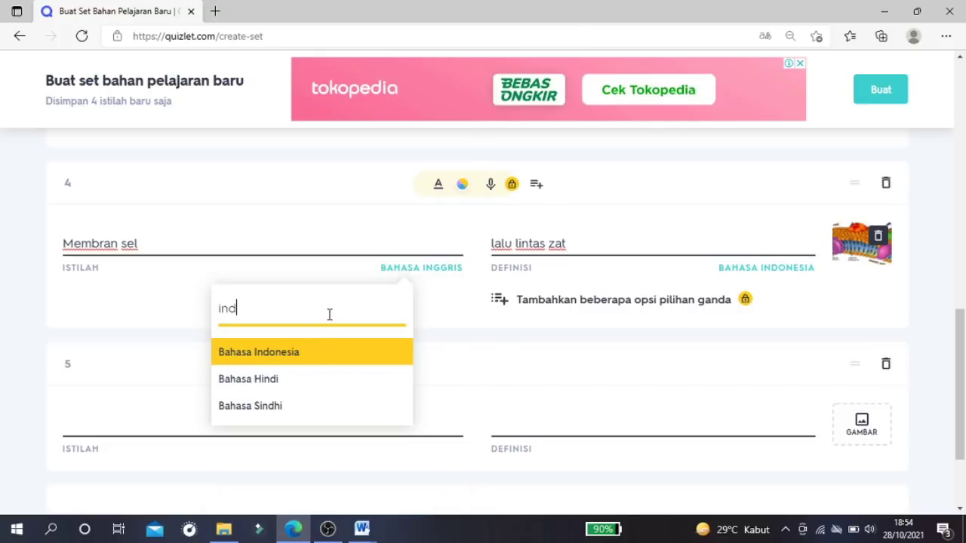
click(316, 359)
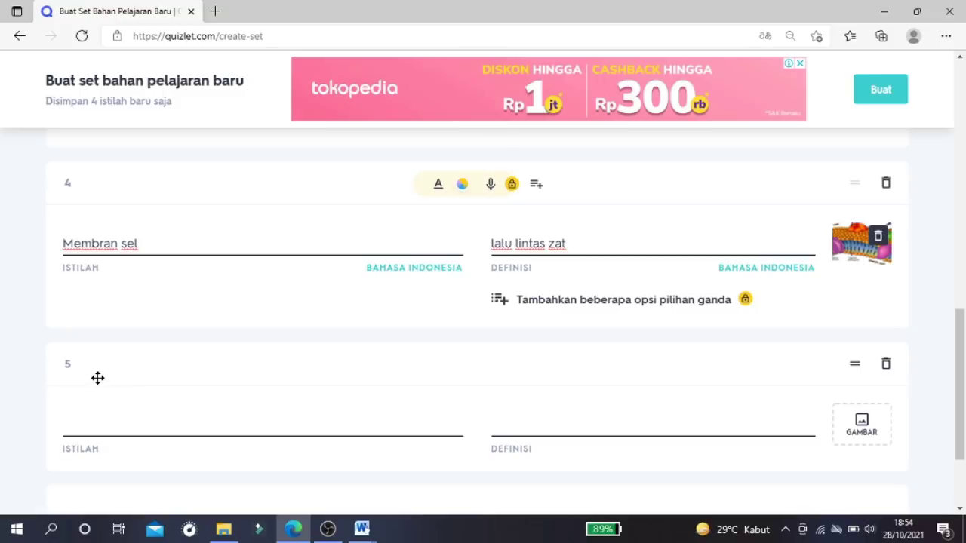
- Fill the fifth card with the term "Sentriol" and the suggested definition "pembelahan sel"
click(104, 415)
text(s)
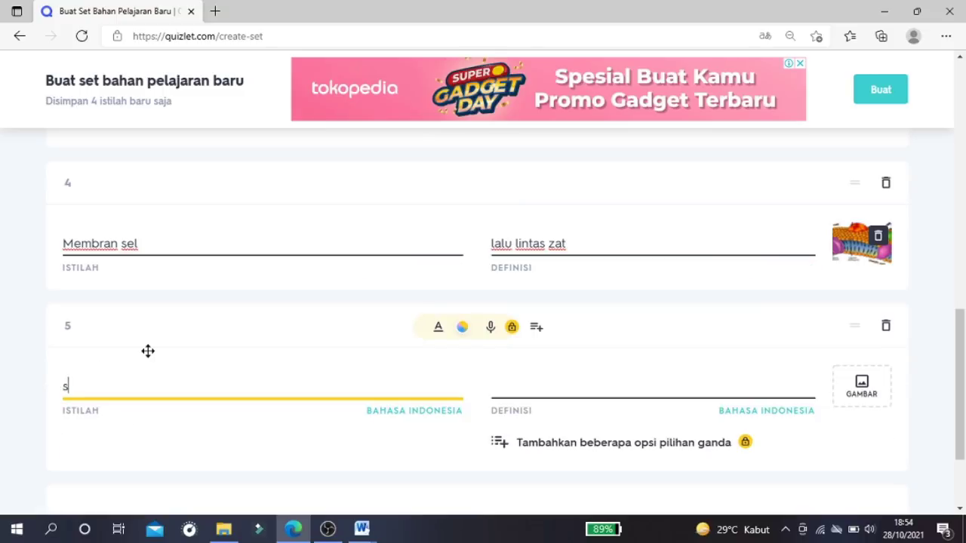
text(entriol)
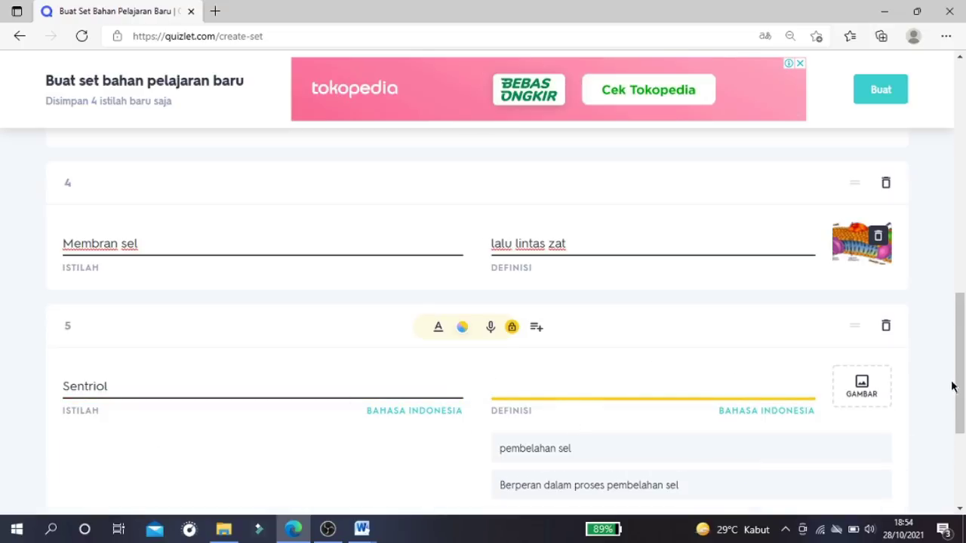
click(541, 453)
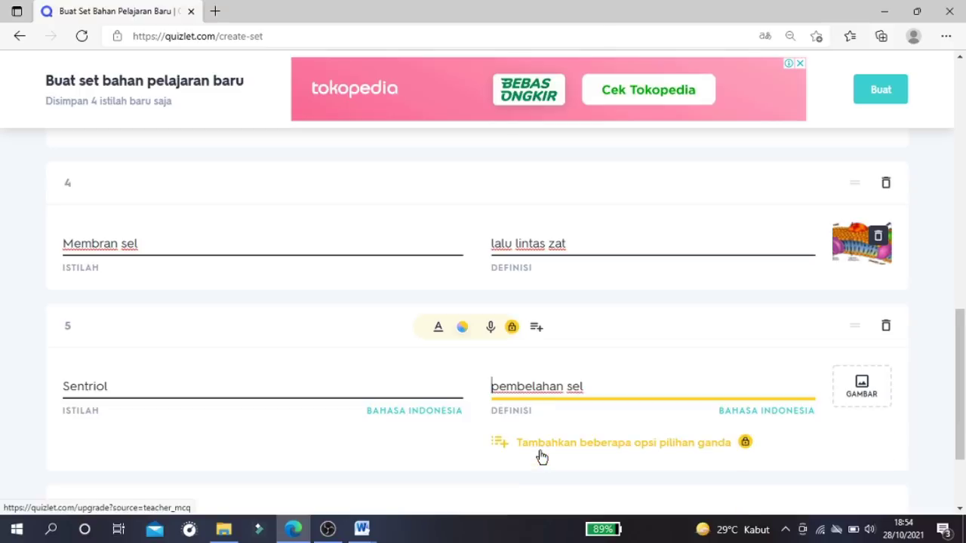
- Try to find a suggested picture for the Sentriol card
click(864, 391)
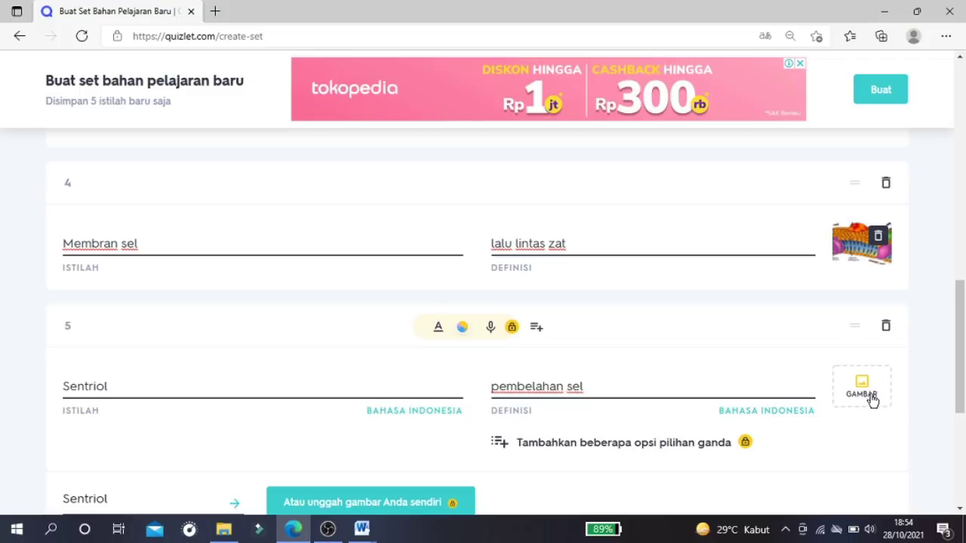
scroll(953, 372, down, 2)
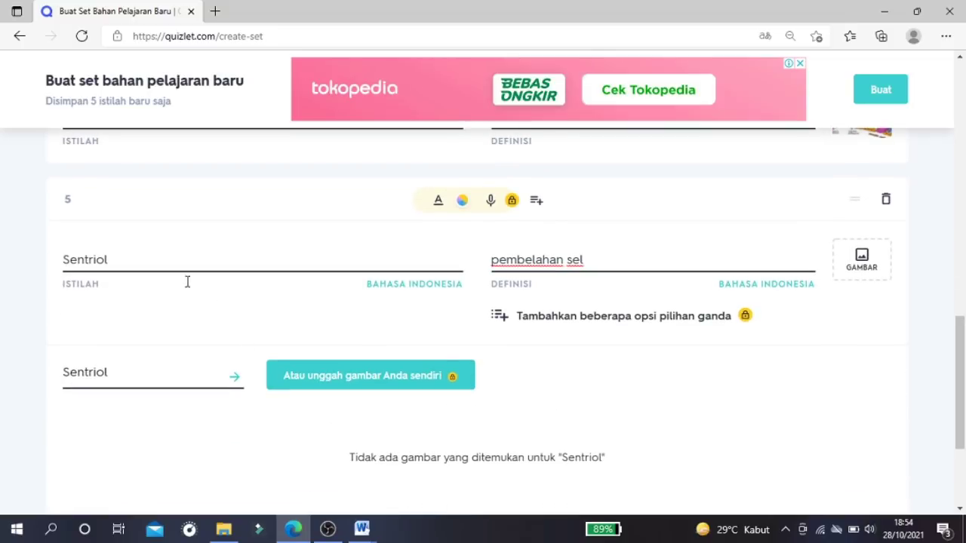
click(173, 258)
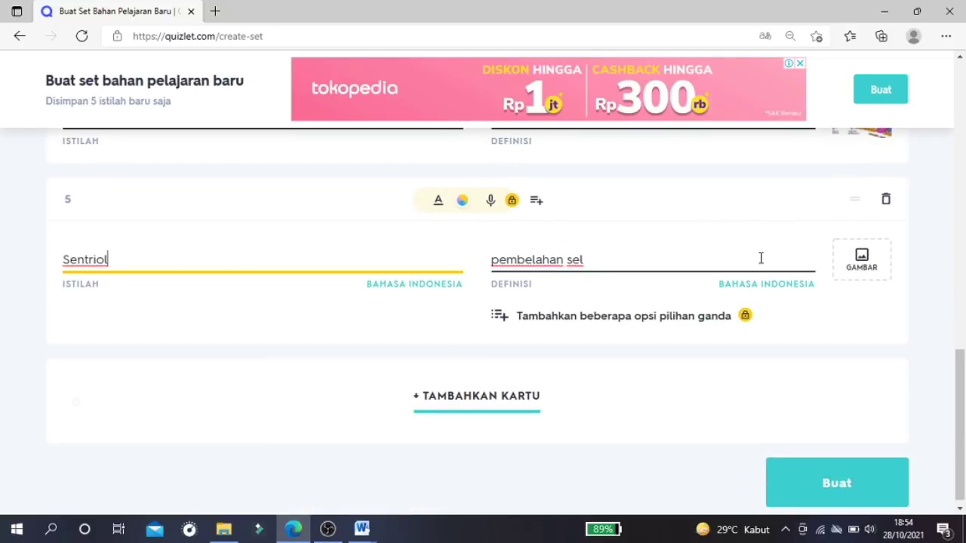
click(866, 264)
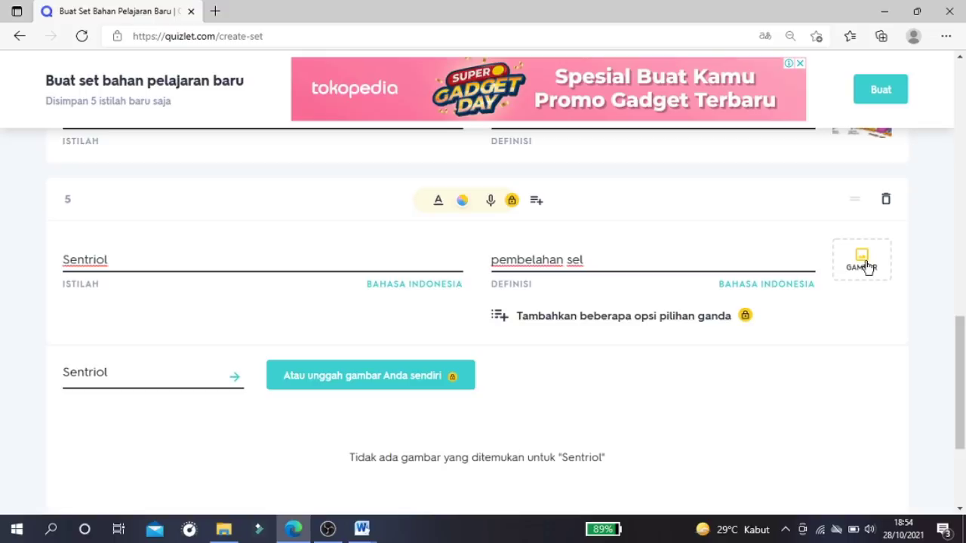
click(154, 255)
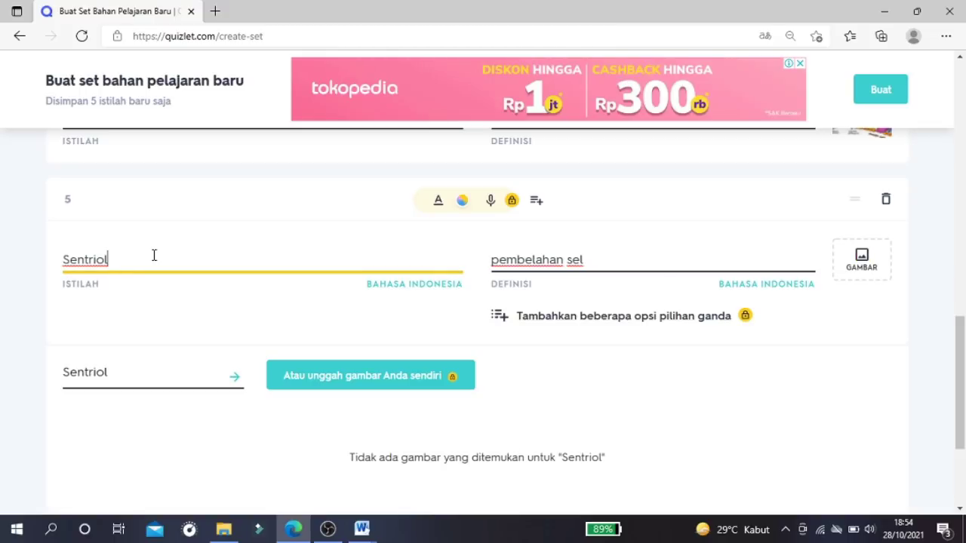
- Consult the organelle list in the Word document and replace the fifth Quizlet card's term with "ribosom"
key(BackSpace)
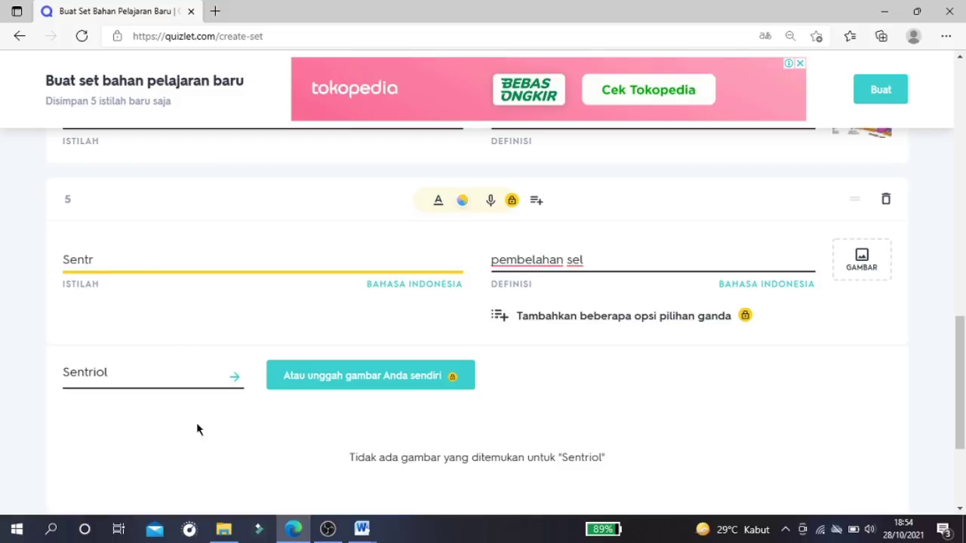
click(361, 529)
click(306, 485)
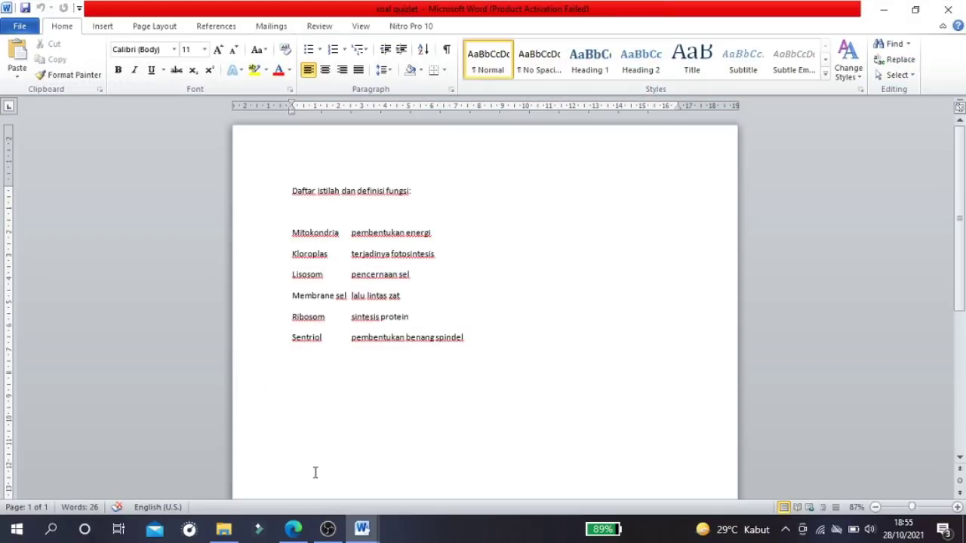
click(293, 529)
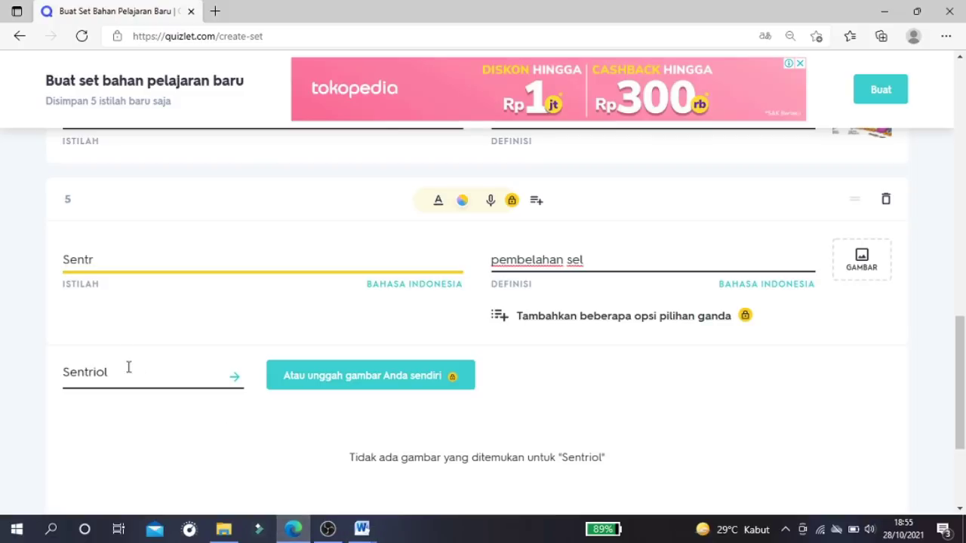
key(BackSpace)
key(BackSpace)
key(BackSpace)
key(BackSpace)
key(BackSpace)
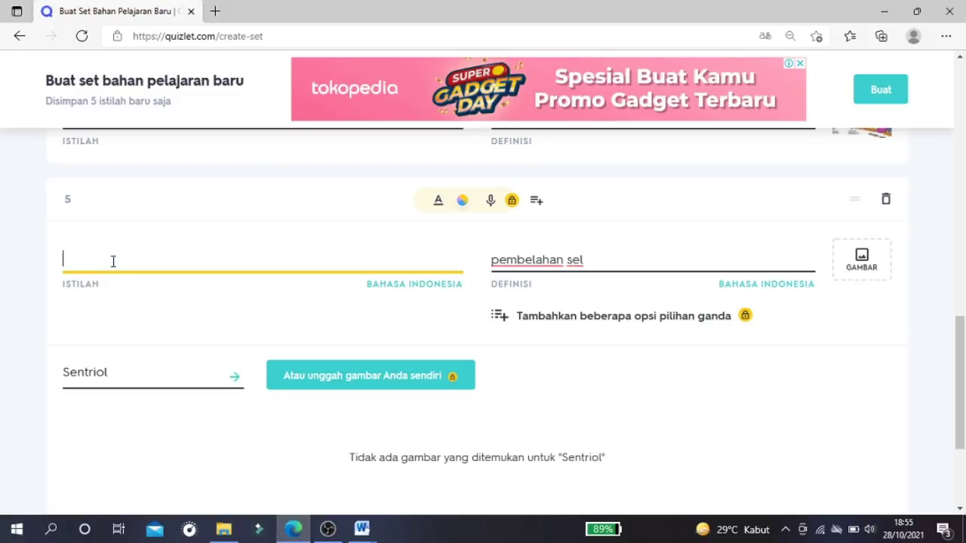
text(ribosom)
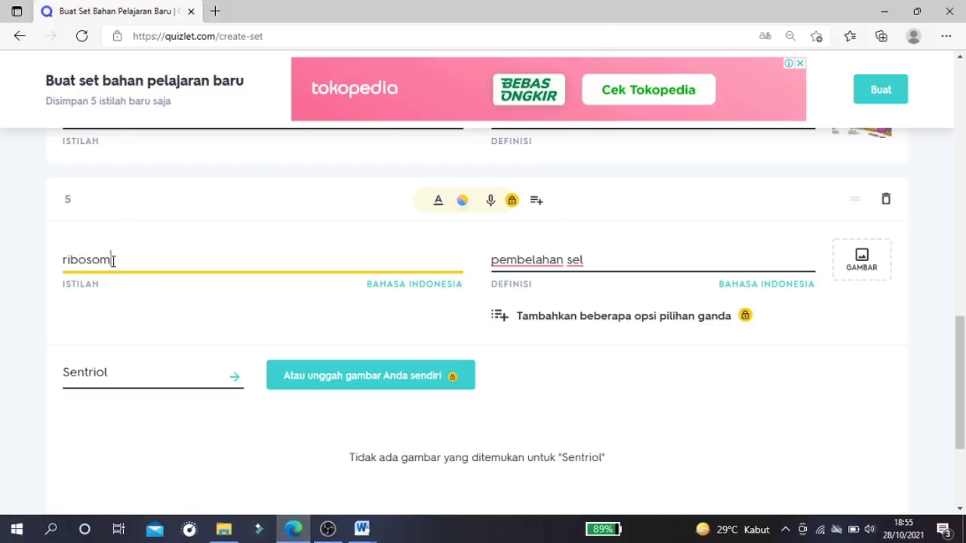
- Replace the ribosom card's definition with "sintesis protein" and add the suggested brown labelled ribosome diagram
drag(609, 264, 478, 261)
key(BackSpace)
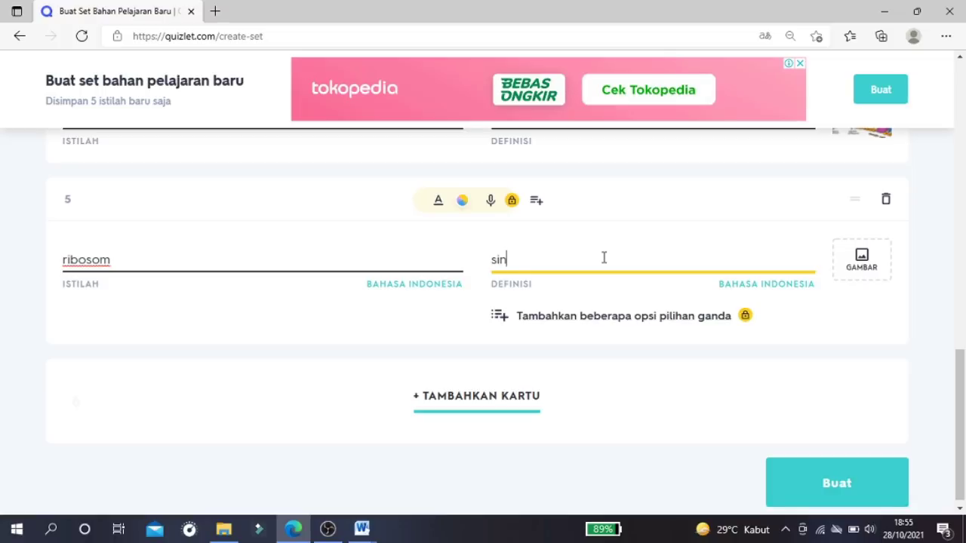
text(tesis pro)
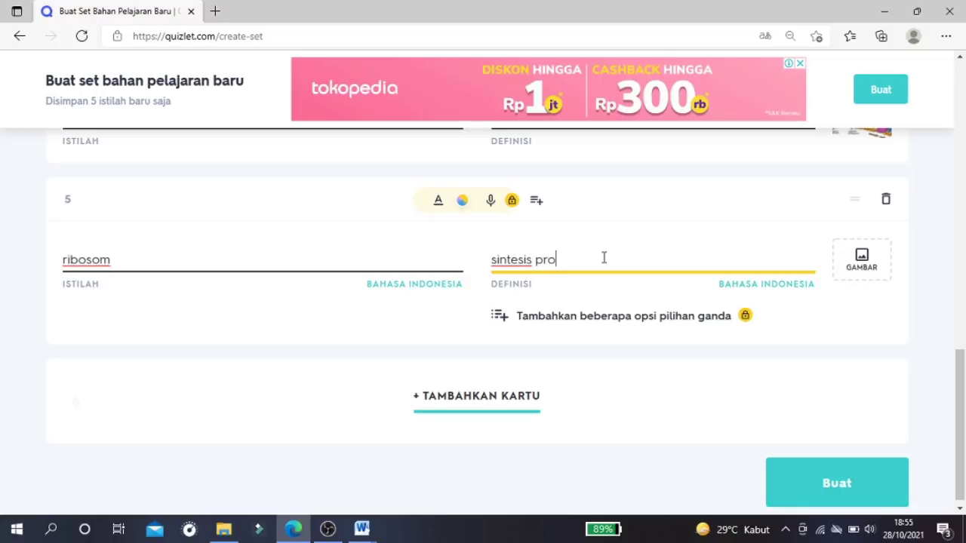
text(tein)
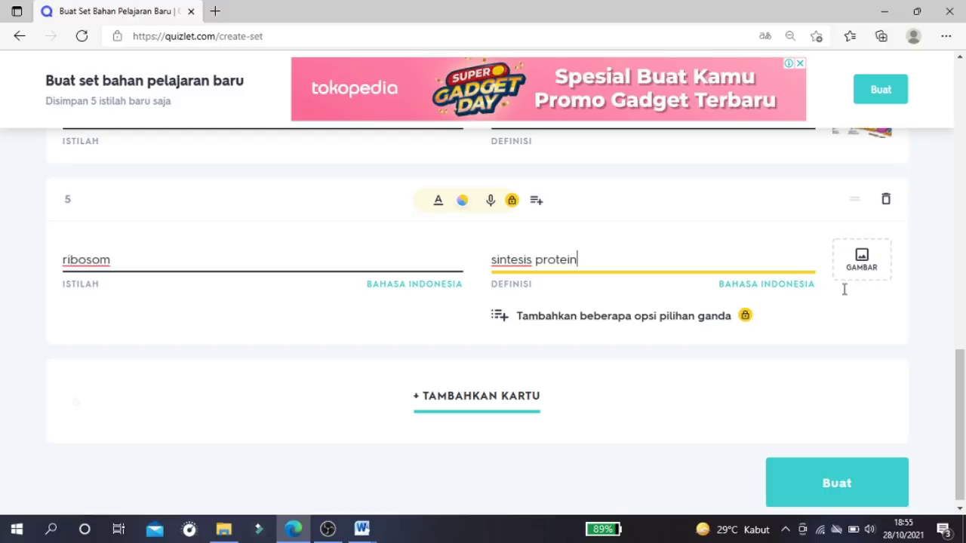
click(865, 270)
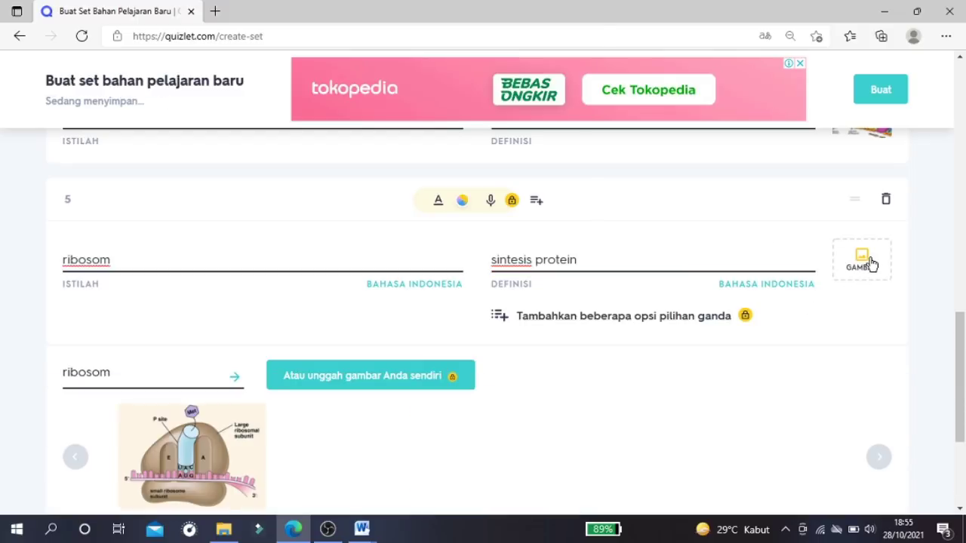
click(192, 457)
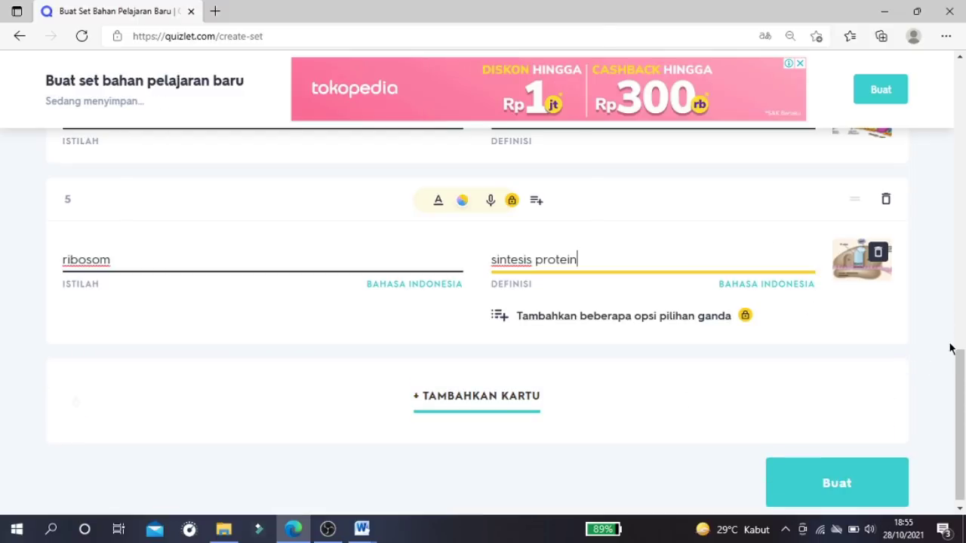
- Review the study set's title, description and first cards
drag(957, 353, 955, 168)
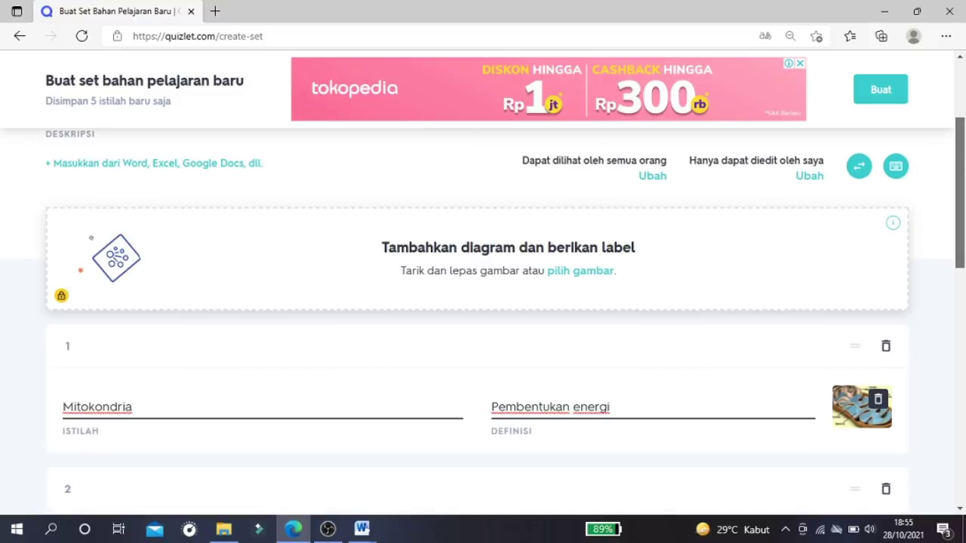
scroll(679, 205, up, 3)
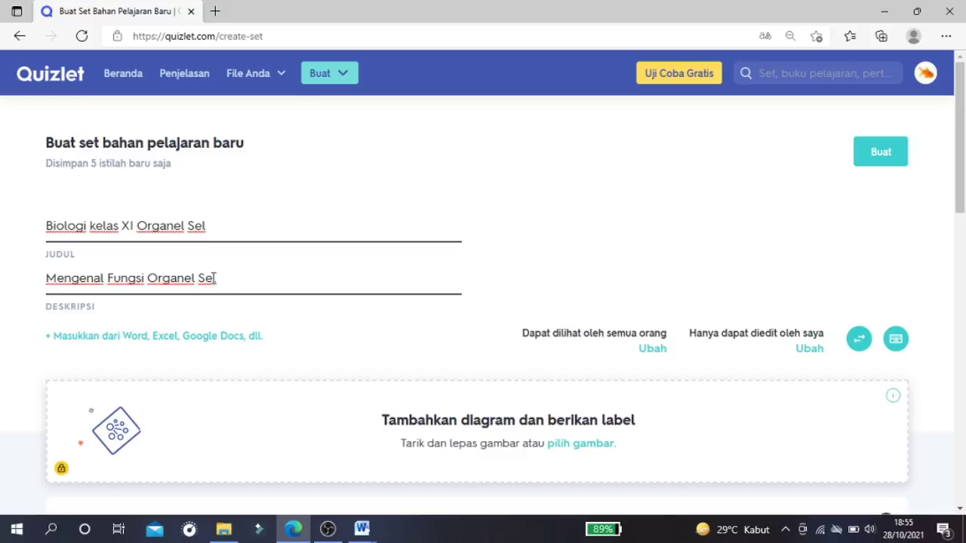
drag(961, 197, 962, 282)
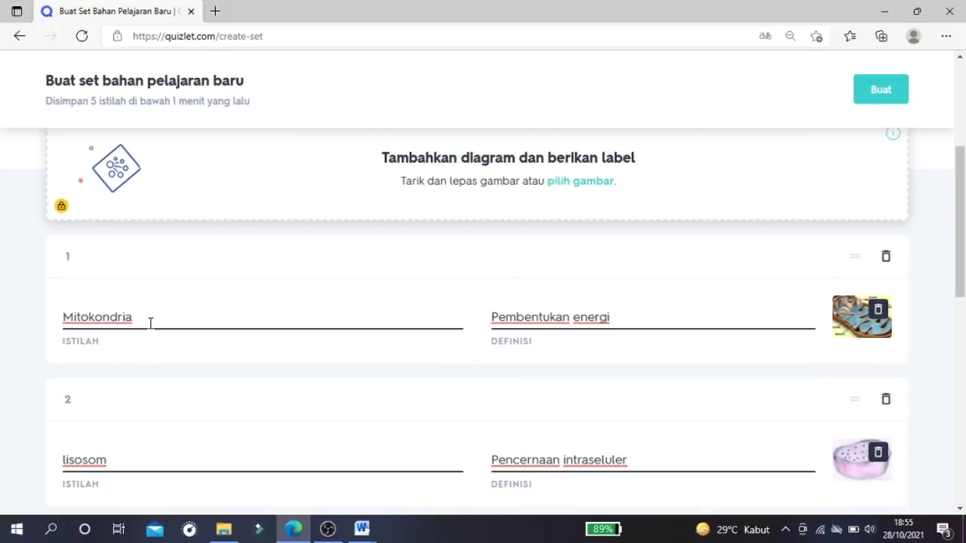
- Review the set's title and description and its cards from Mitokondria through ribosom
click(150, 323)
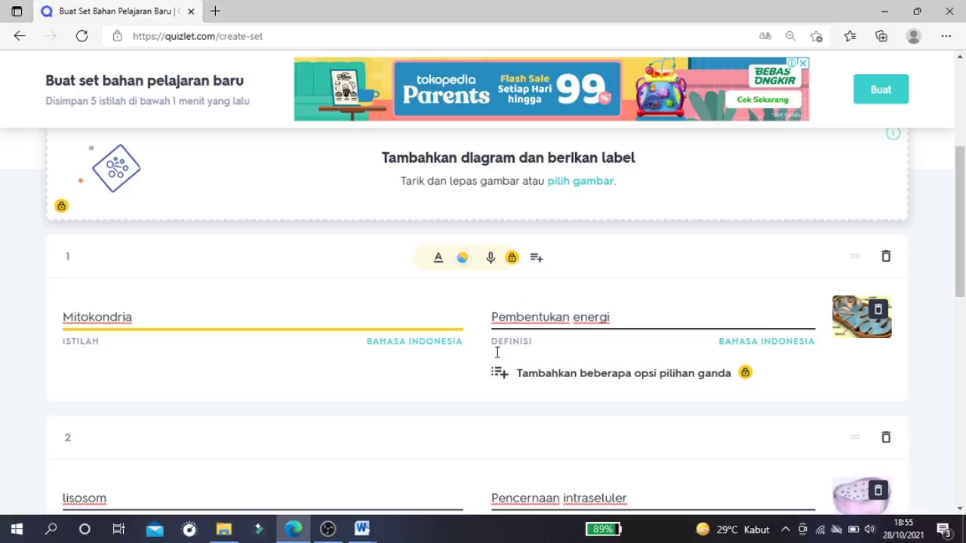
scroll(509, 345, up, 4)
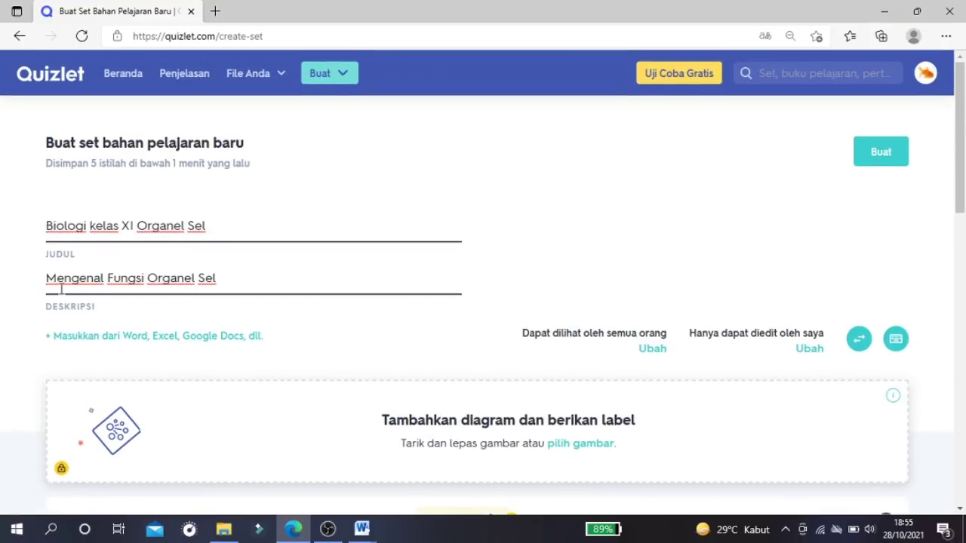
scroll(414, 337, down, 3)
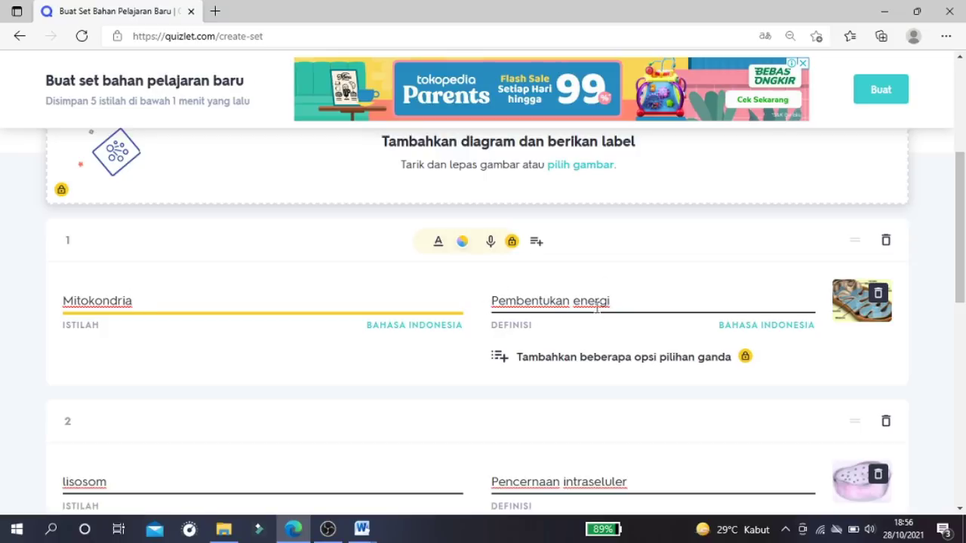
drag(961, 279, 961, 282)
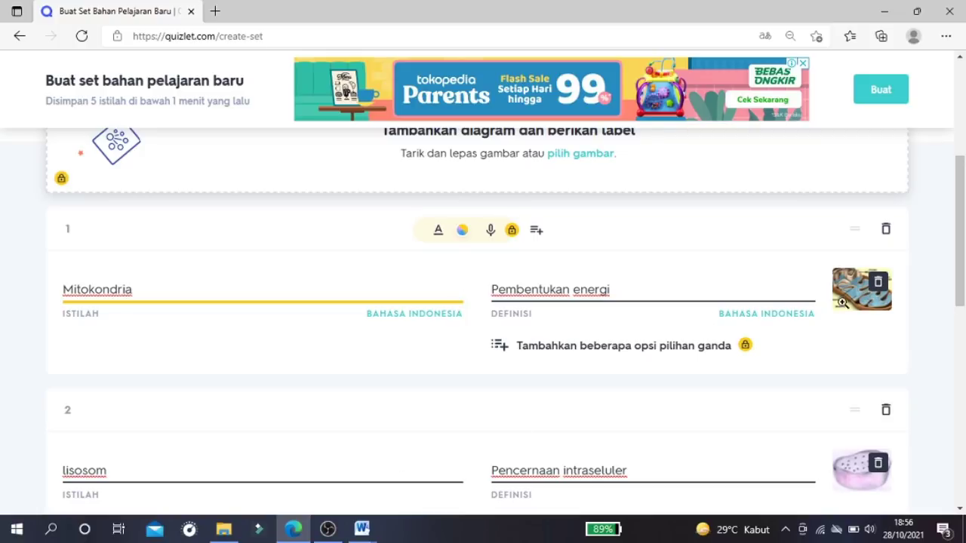
drag(959, 304, 959, 492)
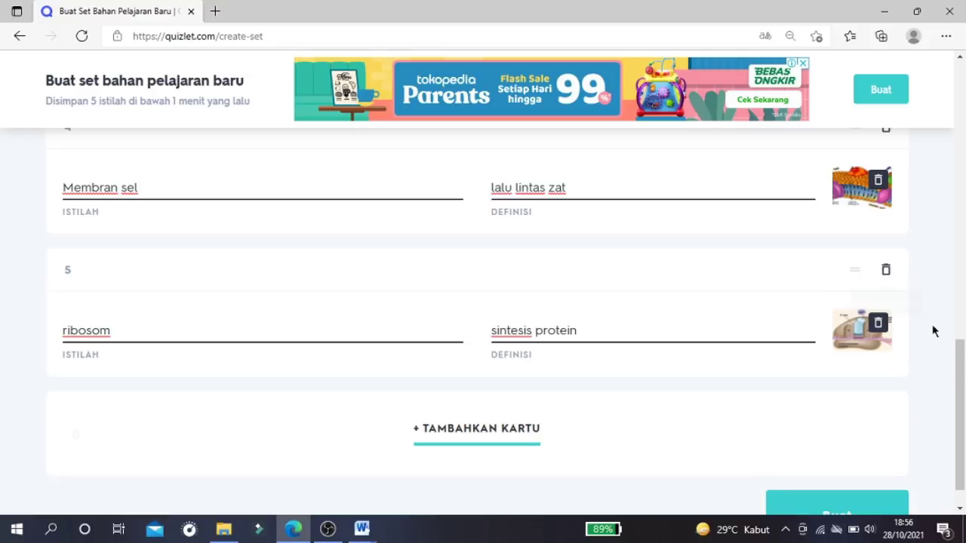
scroll(963, 384, down, 1)
scroll(963, 383, up, 2)
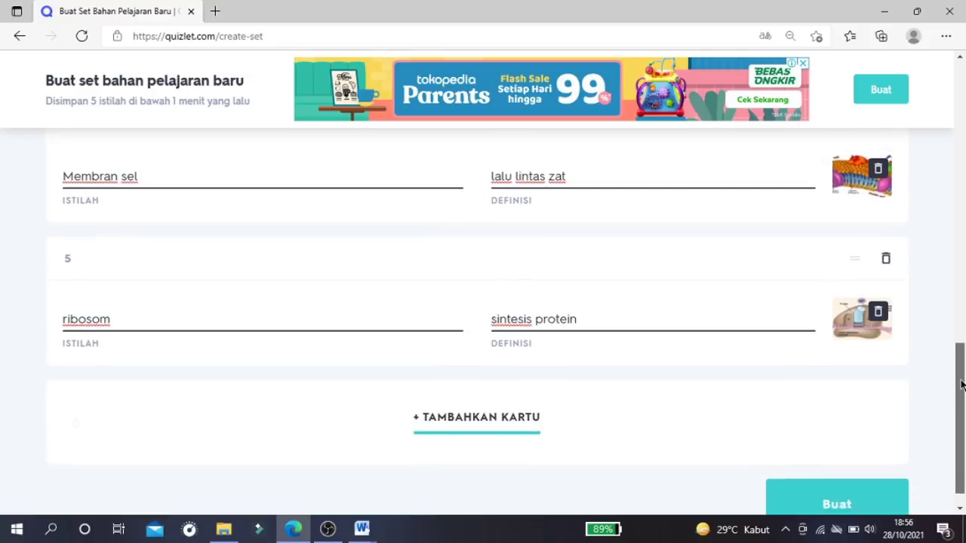
scroll(931, 394, down, 2)
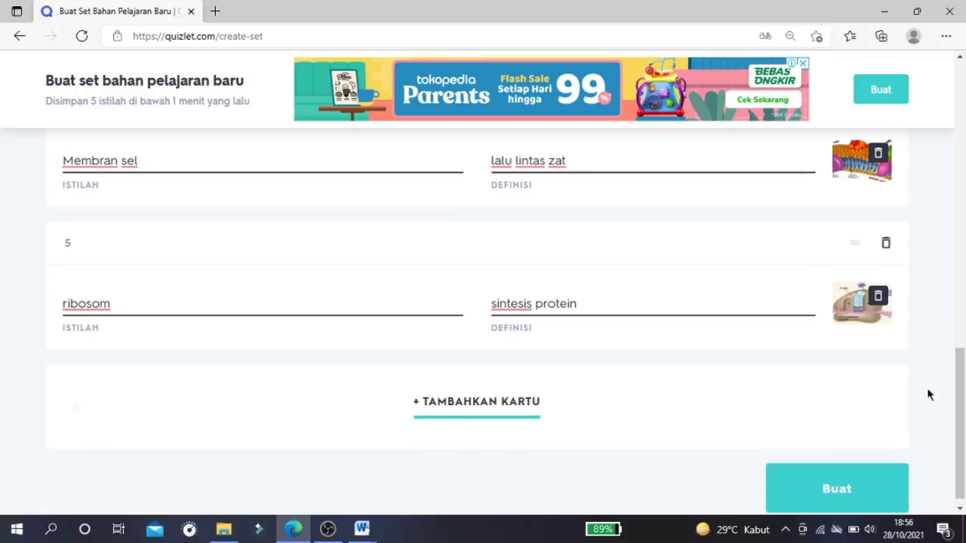
- Add a sixth card with the term "Sentriol" and the definition "Pembelahan sel"
click(468, 415)
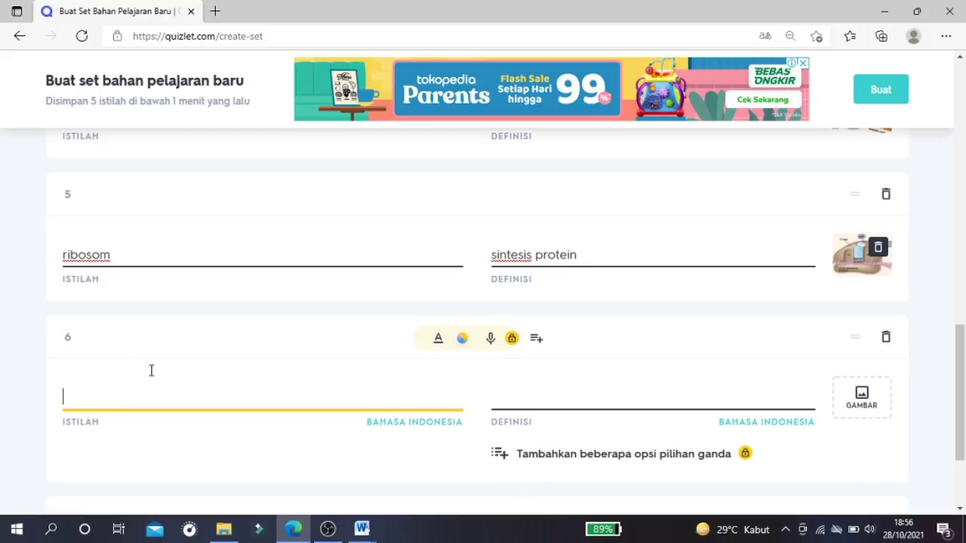
text(Sentr)
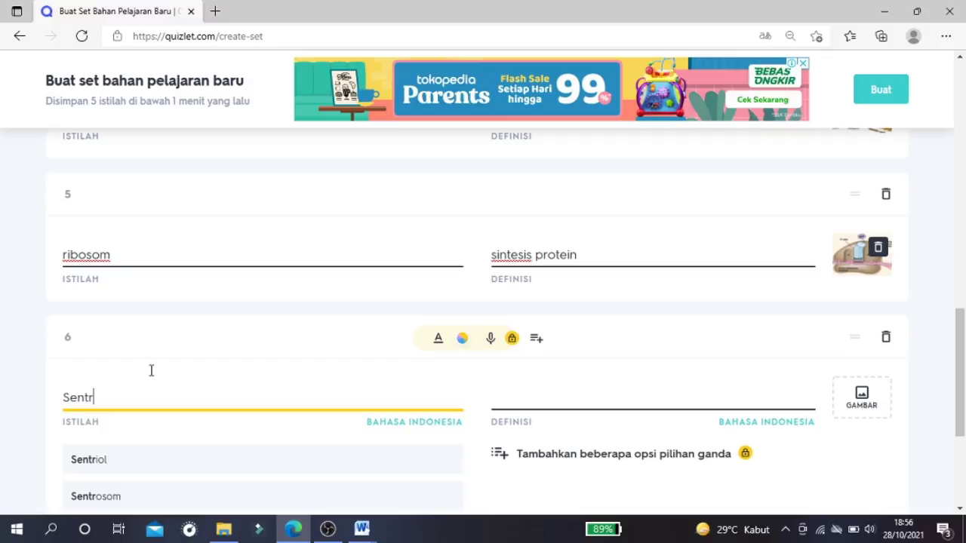
text(iol)
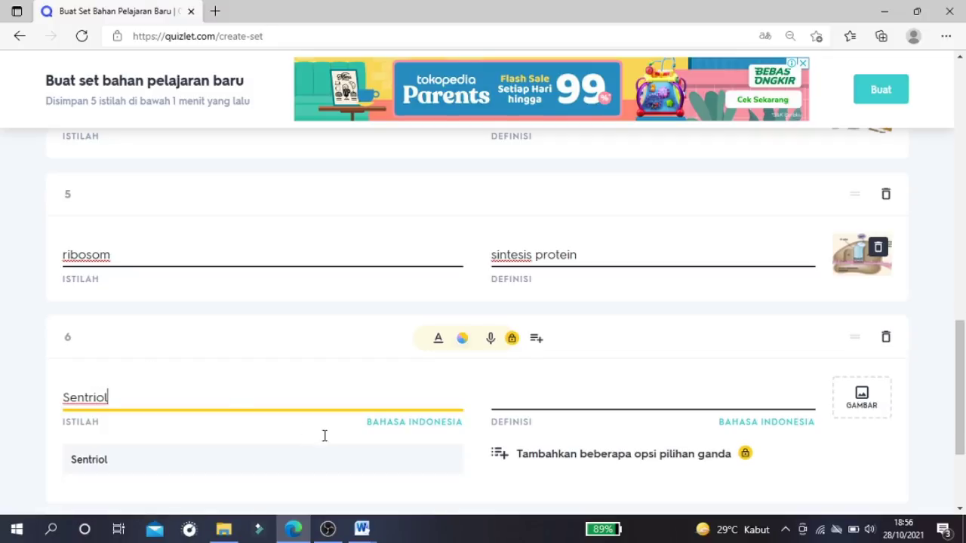
click(655, 400)
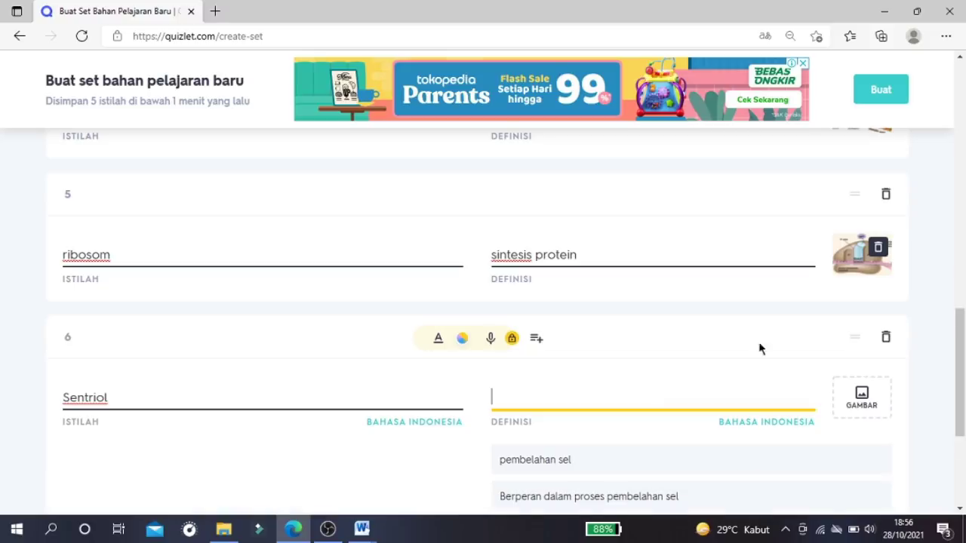
text(Pembelahan sel)
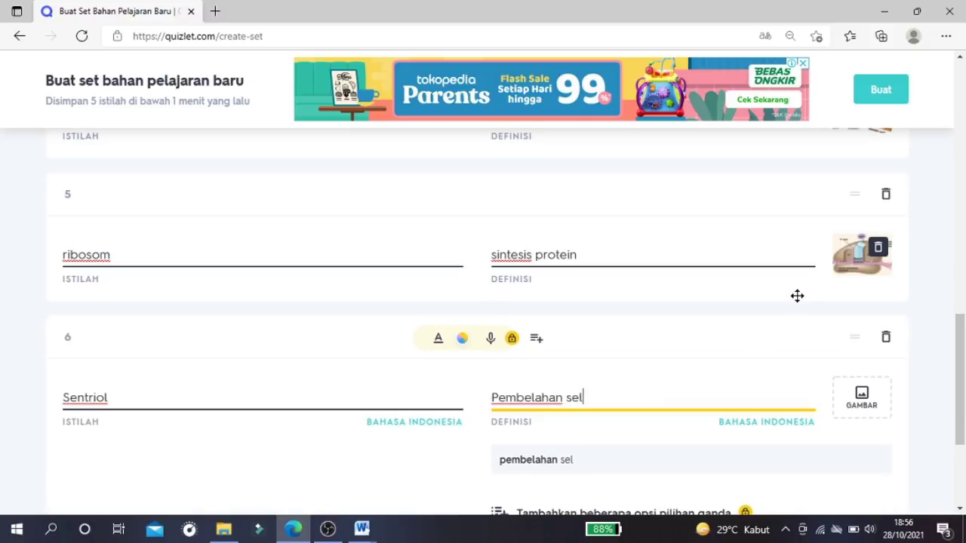
- Check the set's access choices and save them with viewing by "Semua orang" and editing by "Hanya saya"
scroll(962, 386, down, 1)
scroll(945, 226, up, 5)
scroll(944, 211, up, 6)
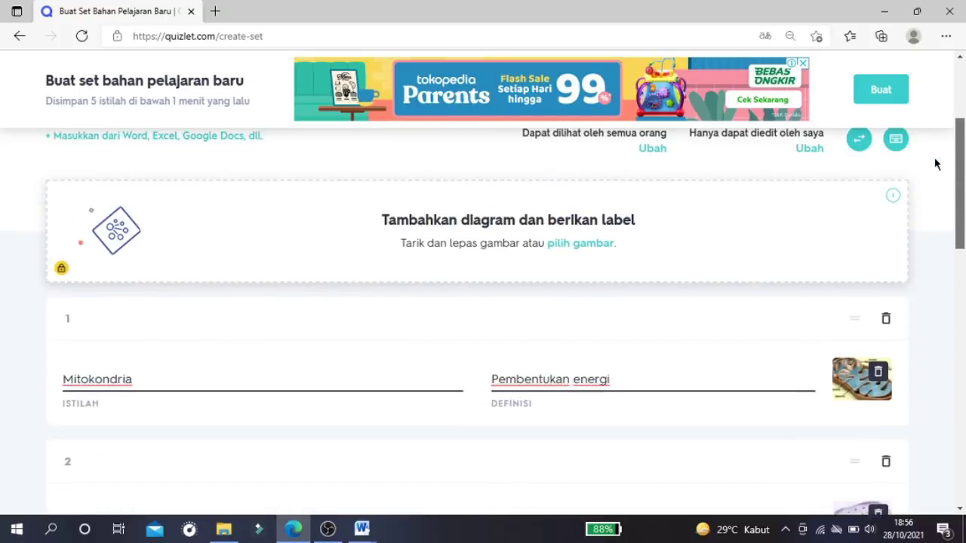
scroll(936, 136, up, 1)
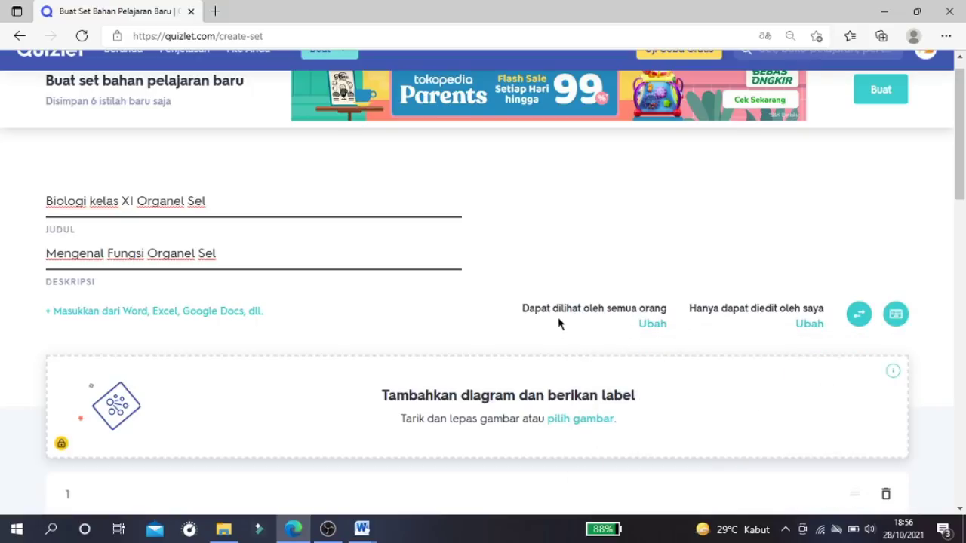
click(653, 328)
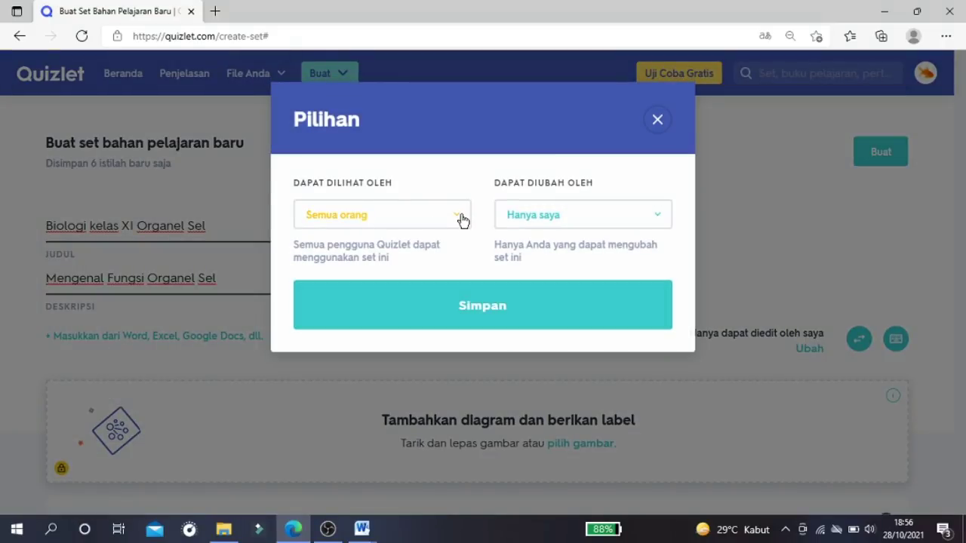
click(455, 215)
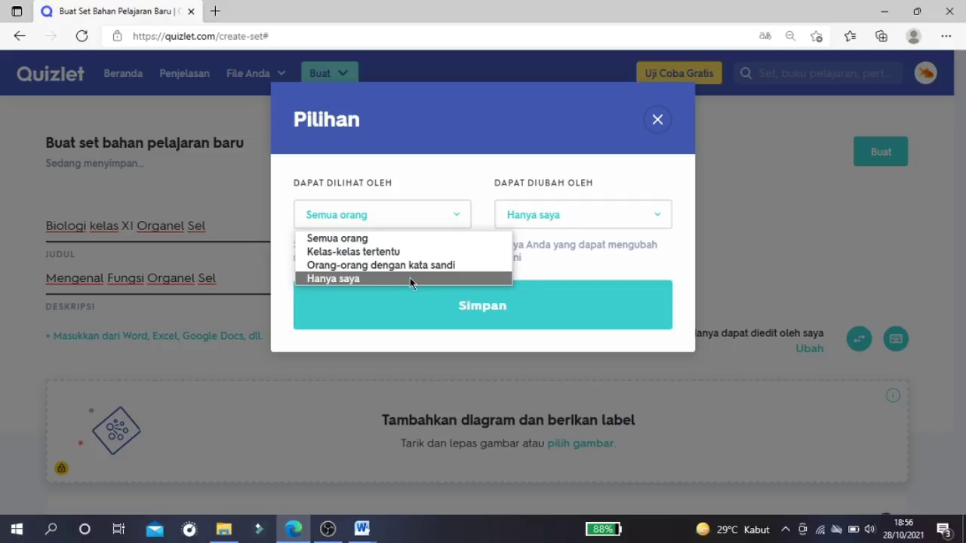
click(575, 275)
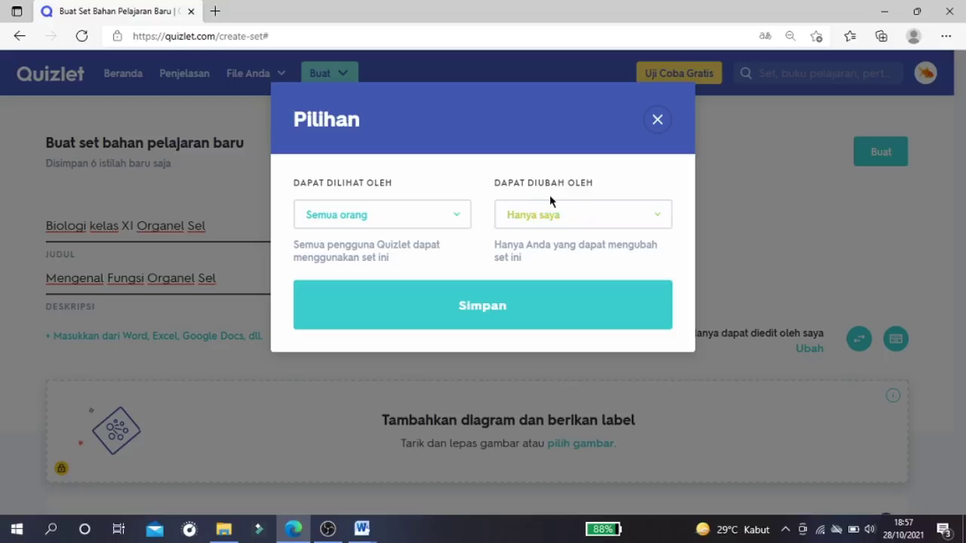
click(657, 217)
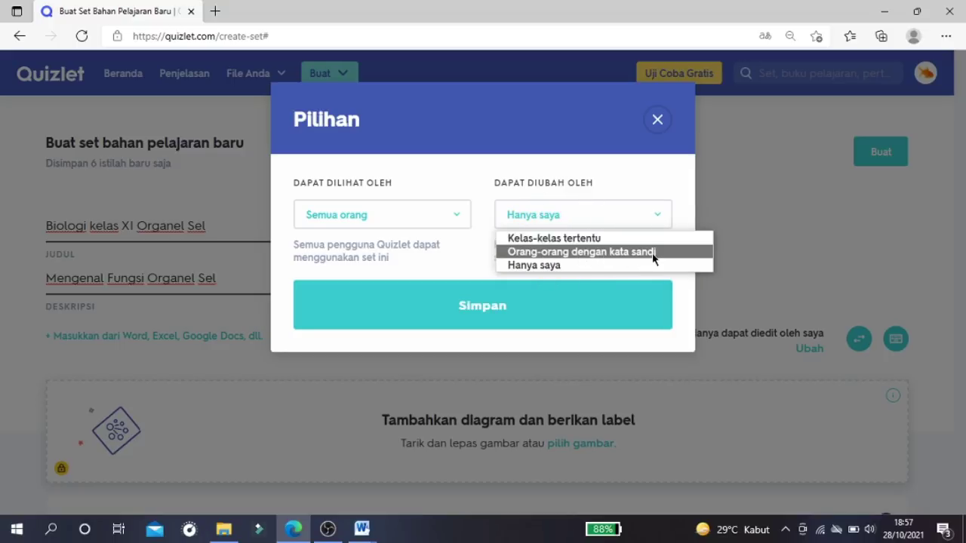
click(558, 267)
click(503, 308)
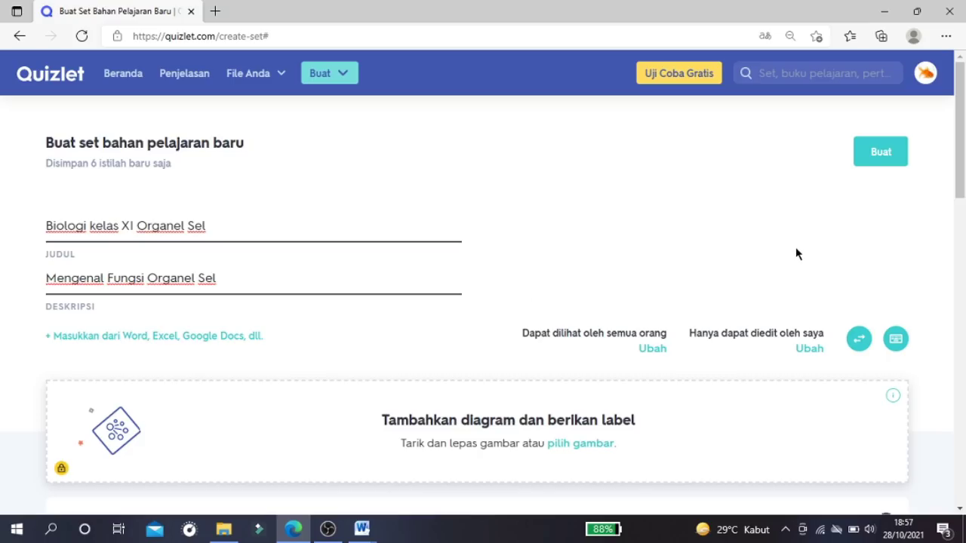
- Look through the whole set again, from the title and import option down to the Sentriol card
scroll(795, 249, down, 10)
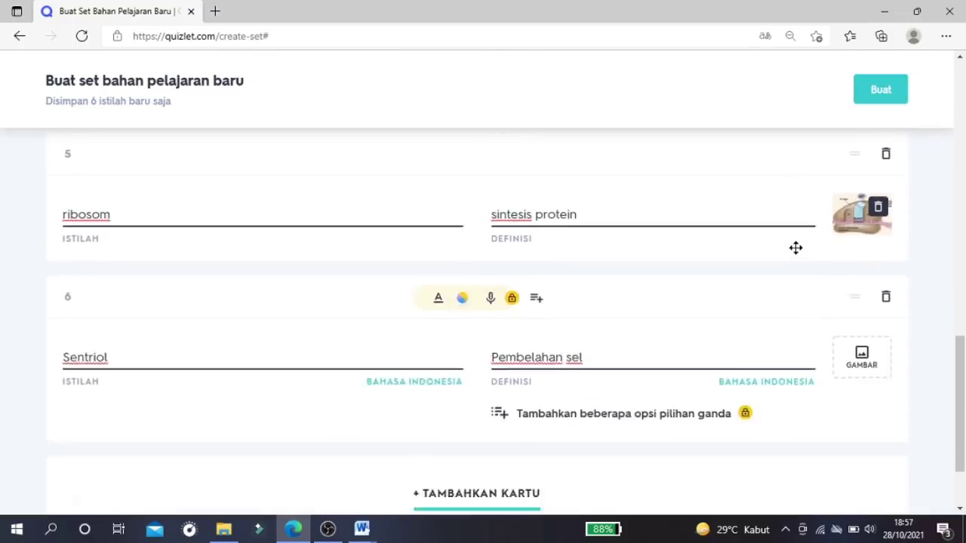
scroll(795, 247, down, 3)
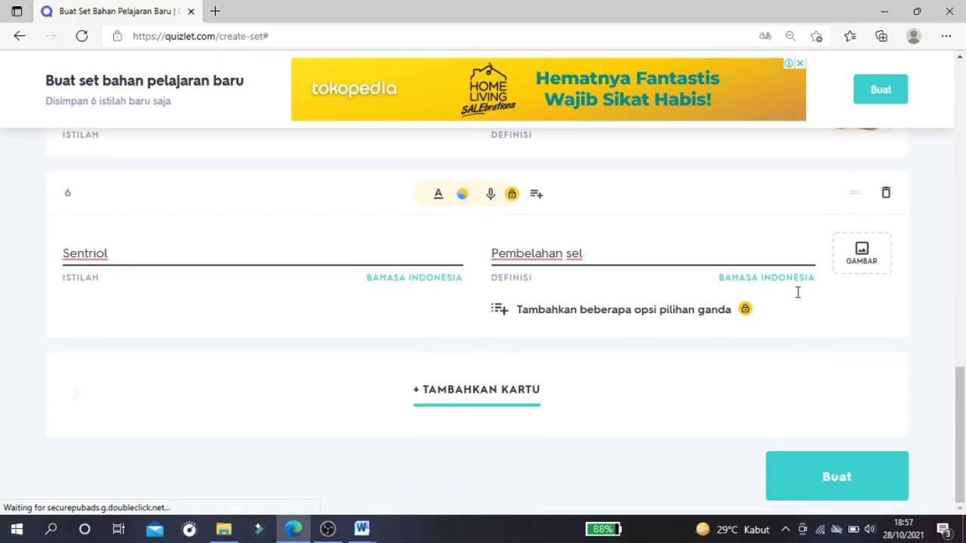
scroll(793, 366, up, 12)
scroll(793, 354, down, 11)
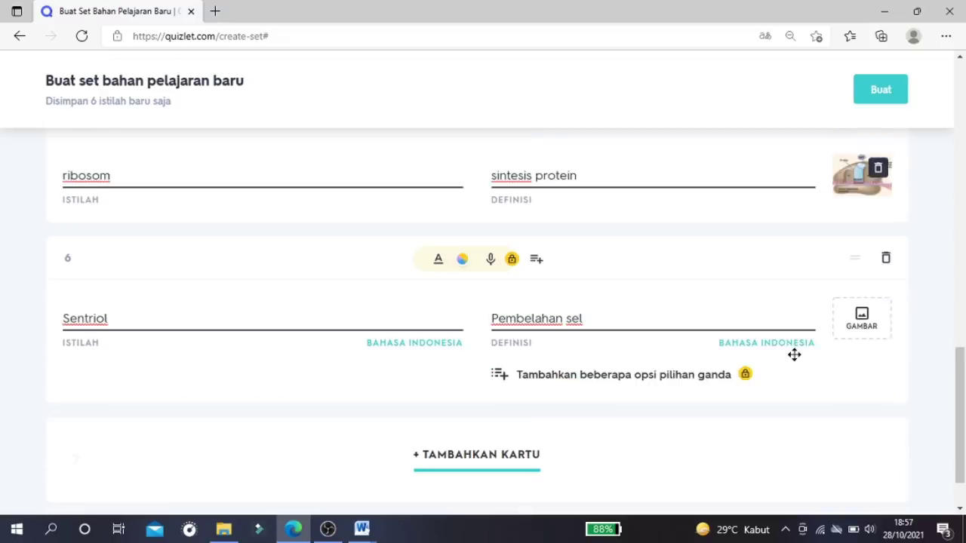
scroll(794, 354, down, 2)
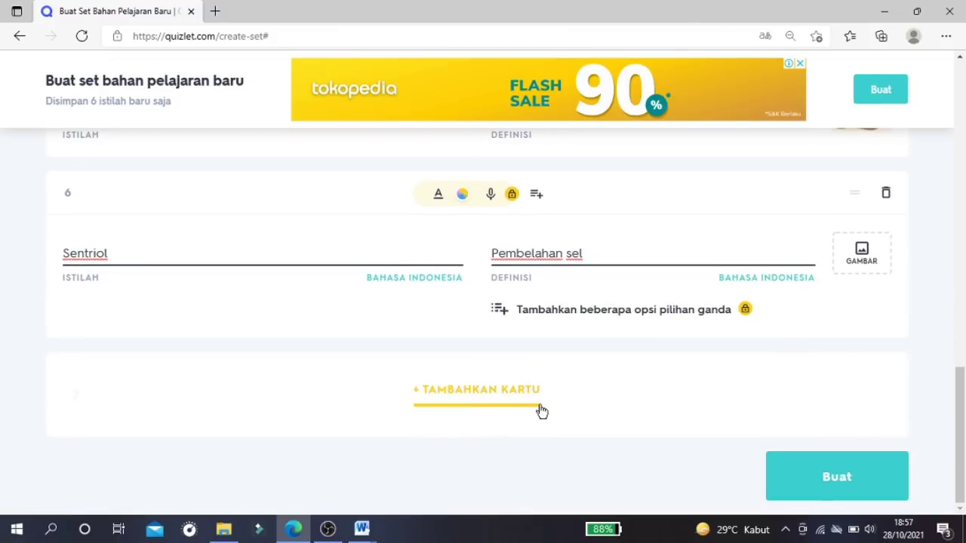
scroll(536, 407, up, 15)
scroll(538, 409, down, 4)
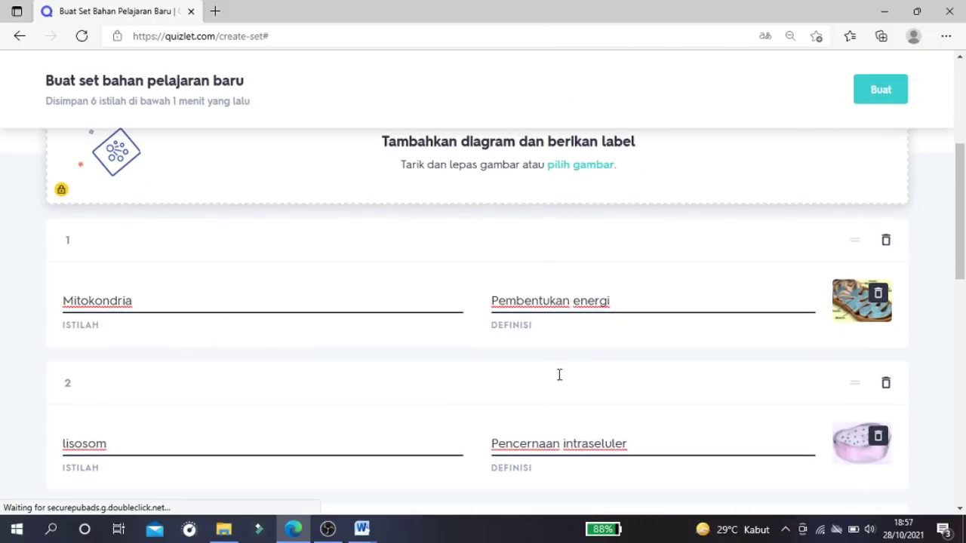
scroll(520, 438, down, 8)
scroll(508, 415, up, 5)
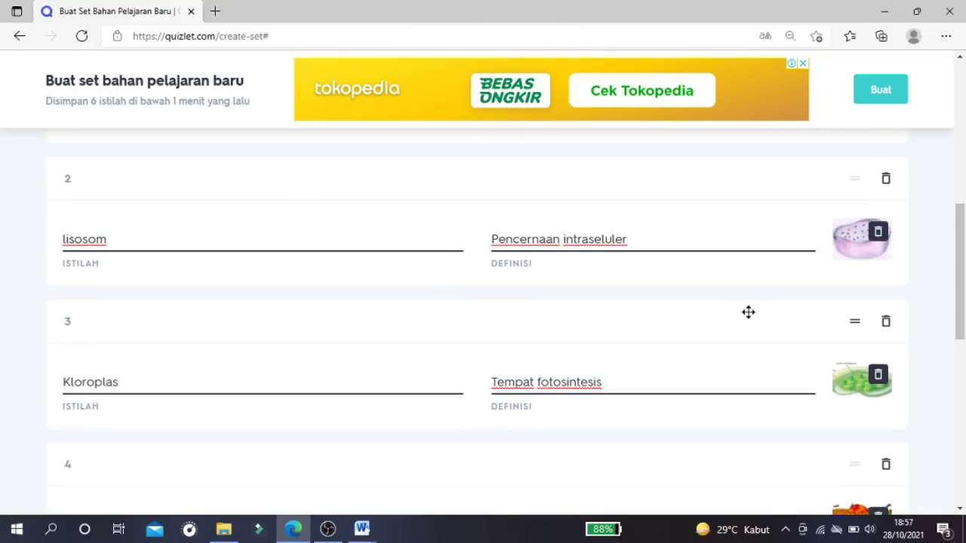
scroll(776, 339, up, 7)
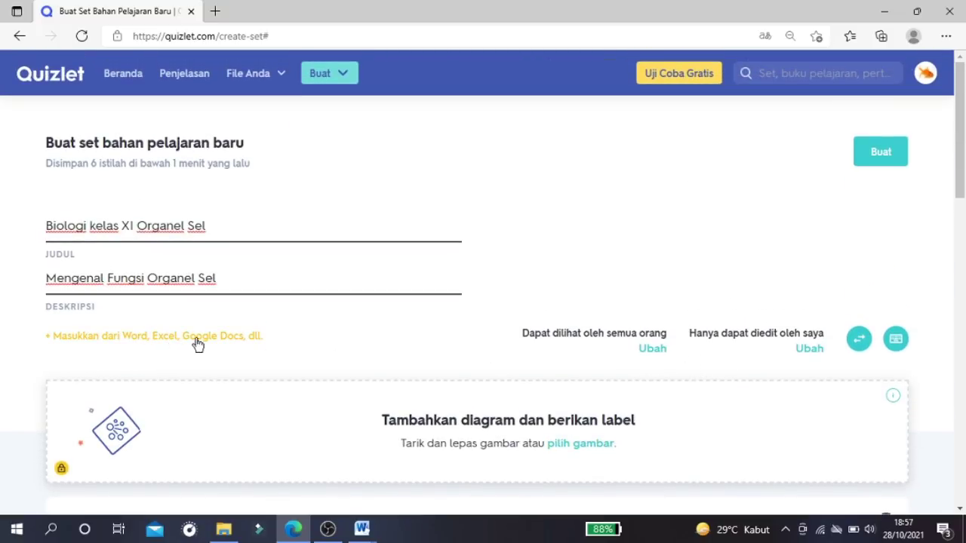
scroll(495, 339, down, 7)
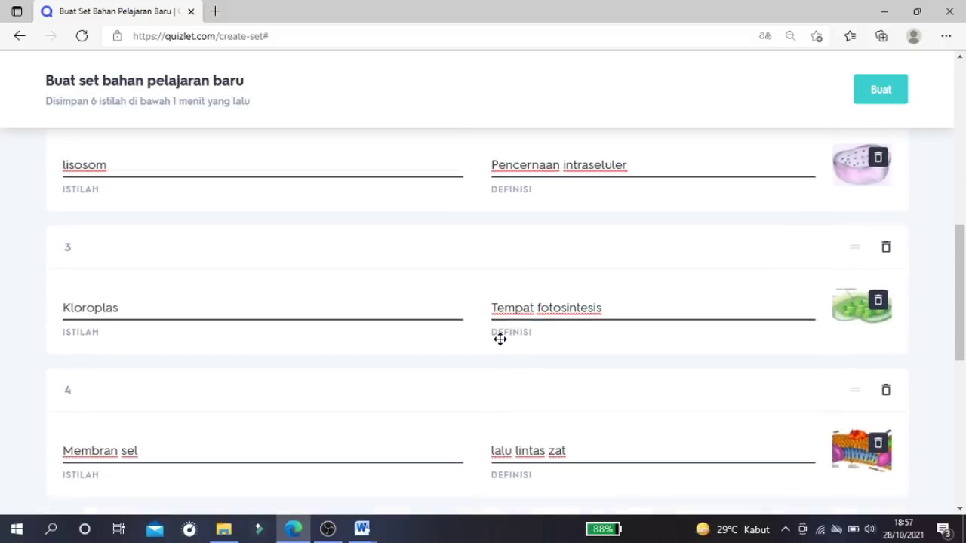
- Delete the Mitokondria, lisosom, Kloroplas and Membran sel cards from the set
scroll(559, 341, up, 7)
scroll(885, 349, down, 3)
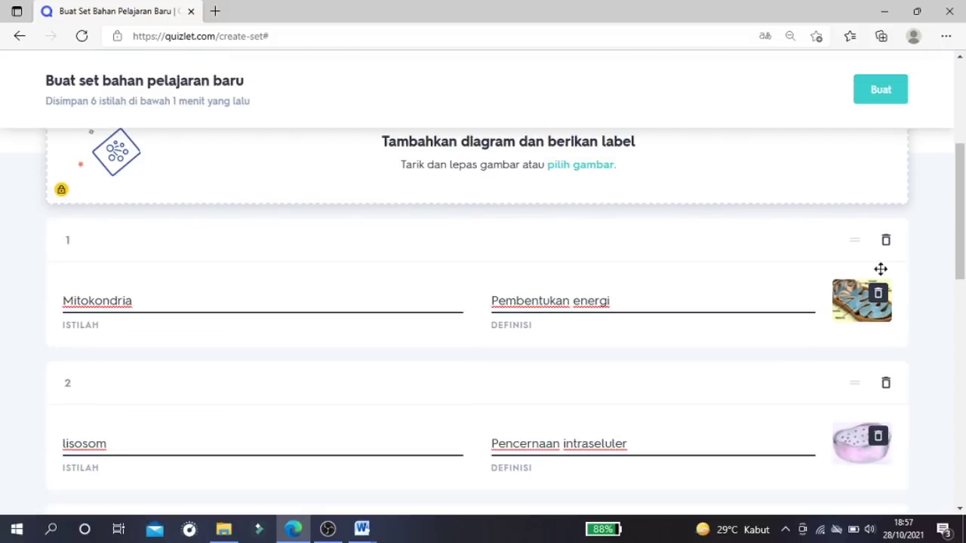
click(886, 243)
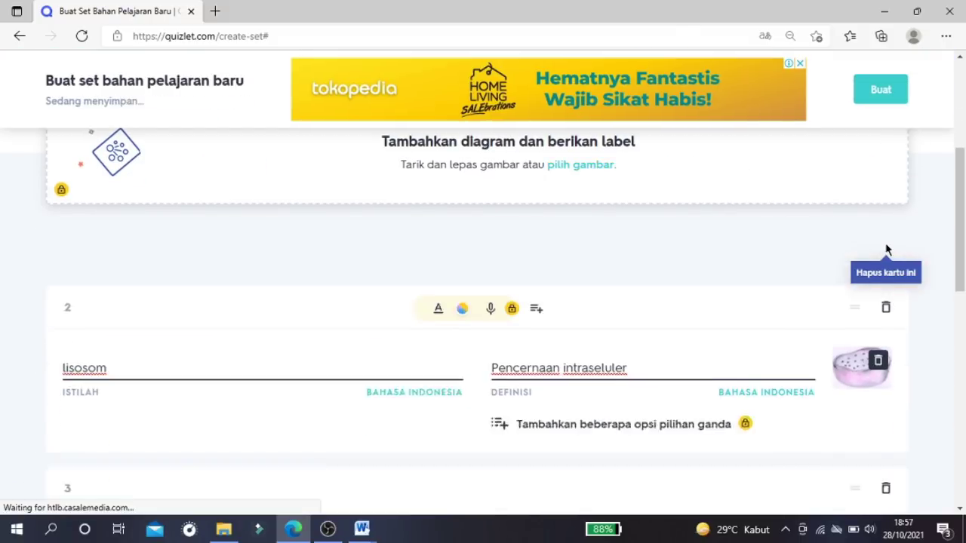
click(886, 243)
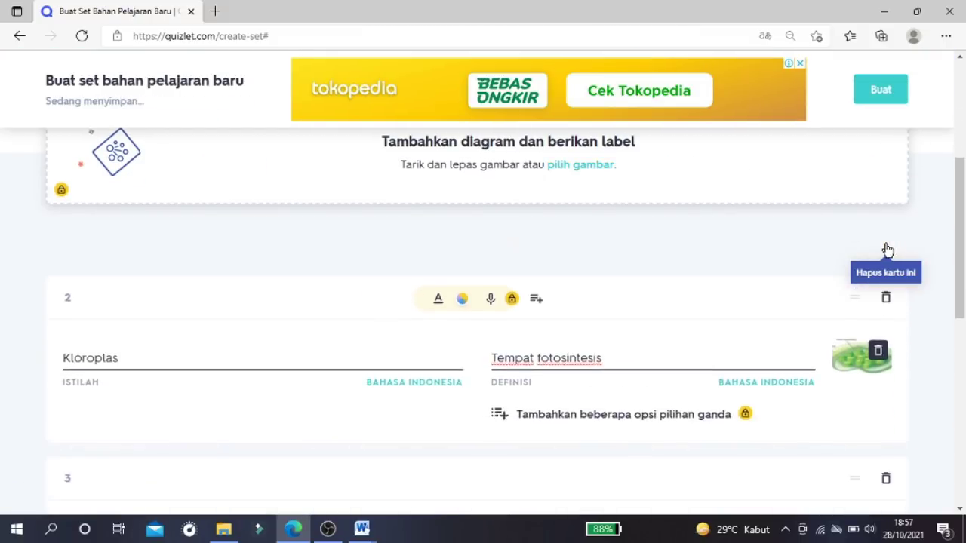
click(885, 250)
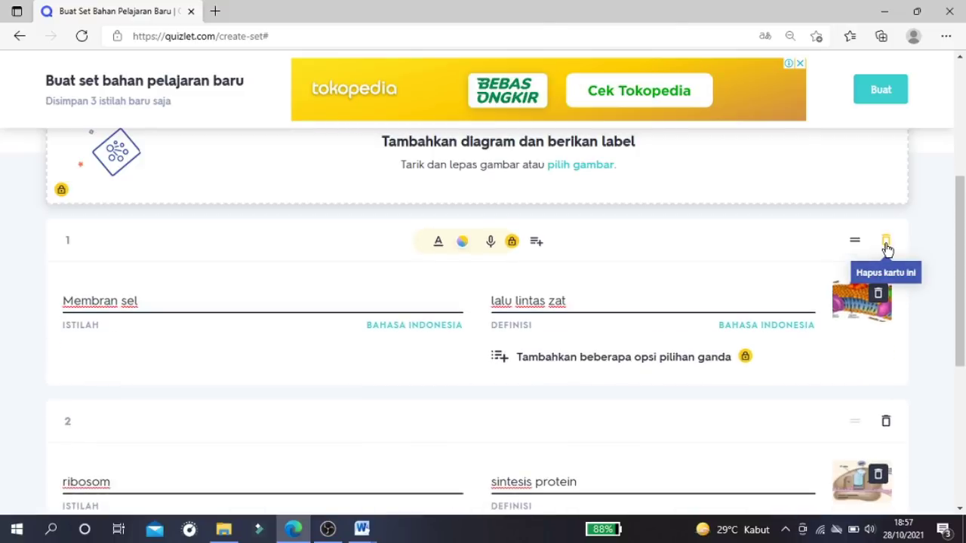
click(885, 247)
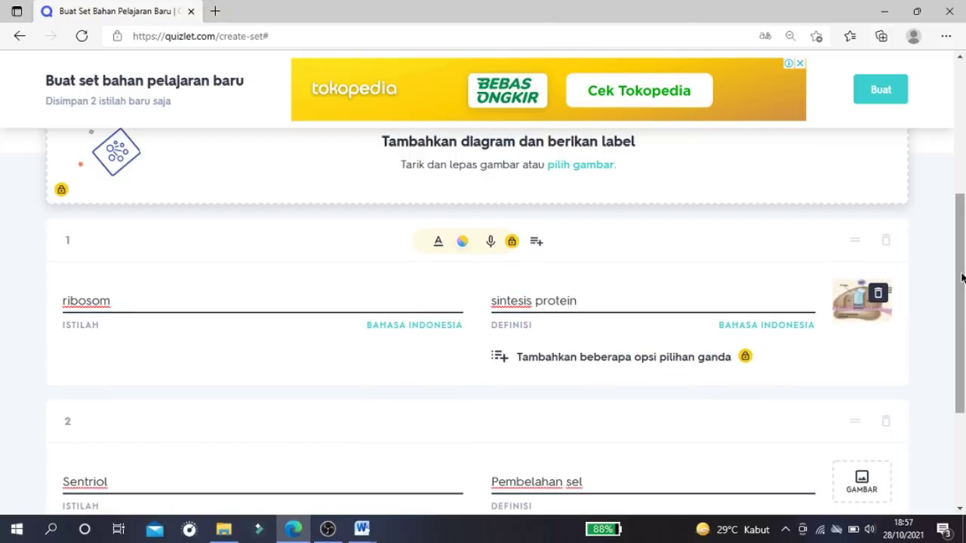
- Remove the picture from the ribosom card and dismiss the banner advertisement
scroll(483, 321, down, 1)
mouse_move(961, 285)
mouse_down()
mouse_move(961, 336)
mouse_move(946, 293)
mouse_up()
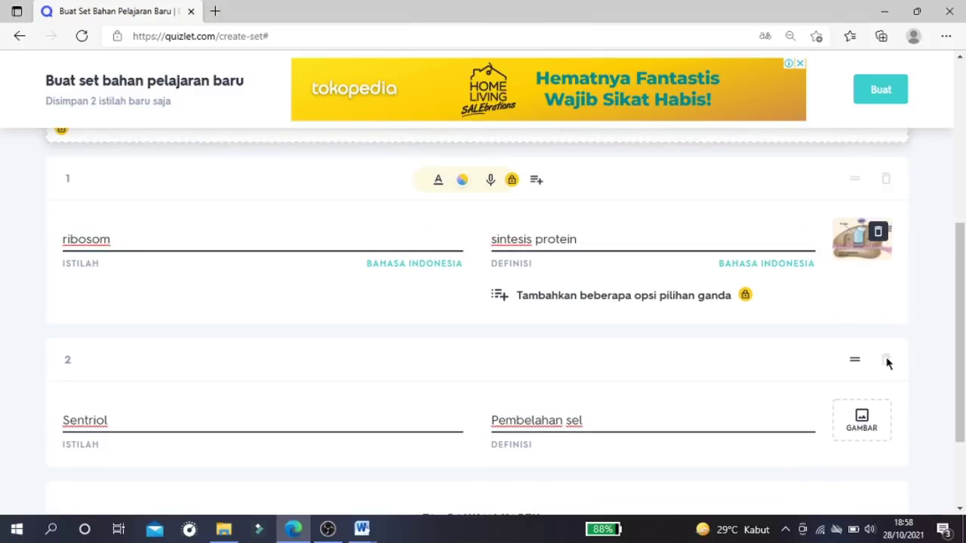
click(879, 233)
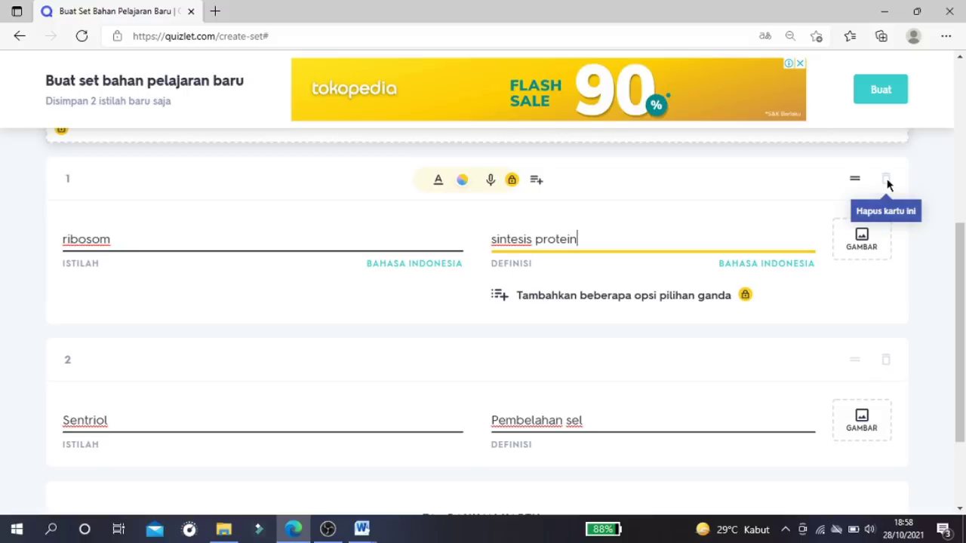
click(799, 65)
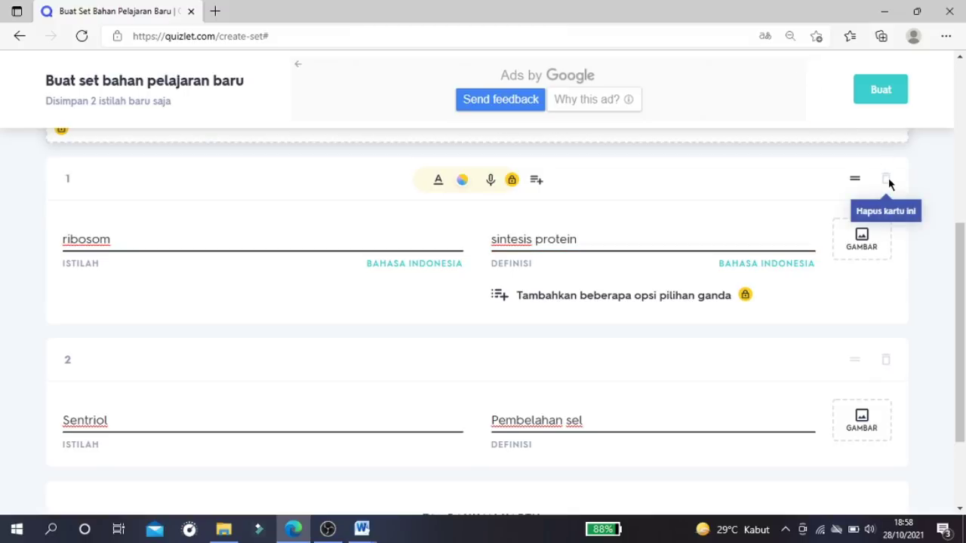
- Open the set's import form for Word, Excel or Google Docs data and select Tab as the separator between term and definition
drag(960, 332, 920, 162)
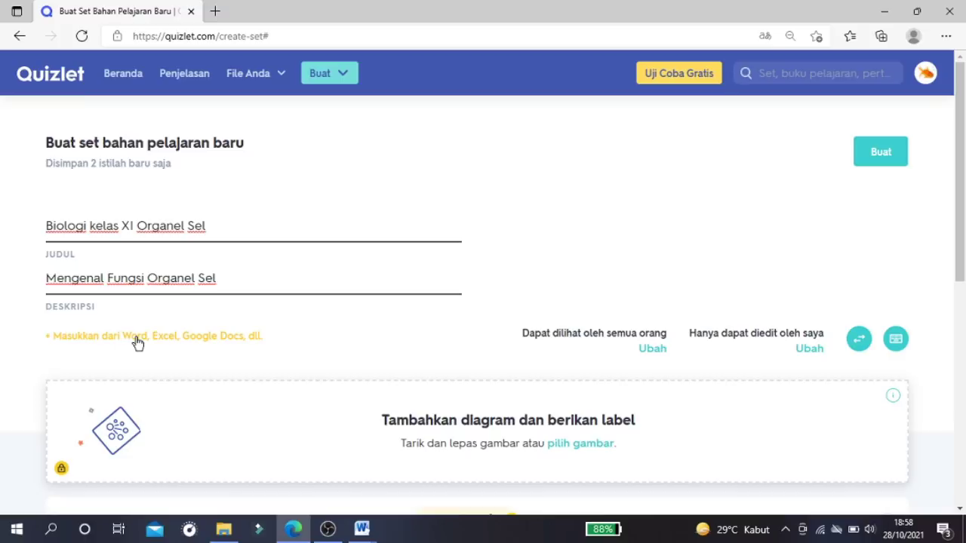
mouse_move(362, 528)
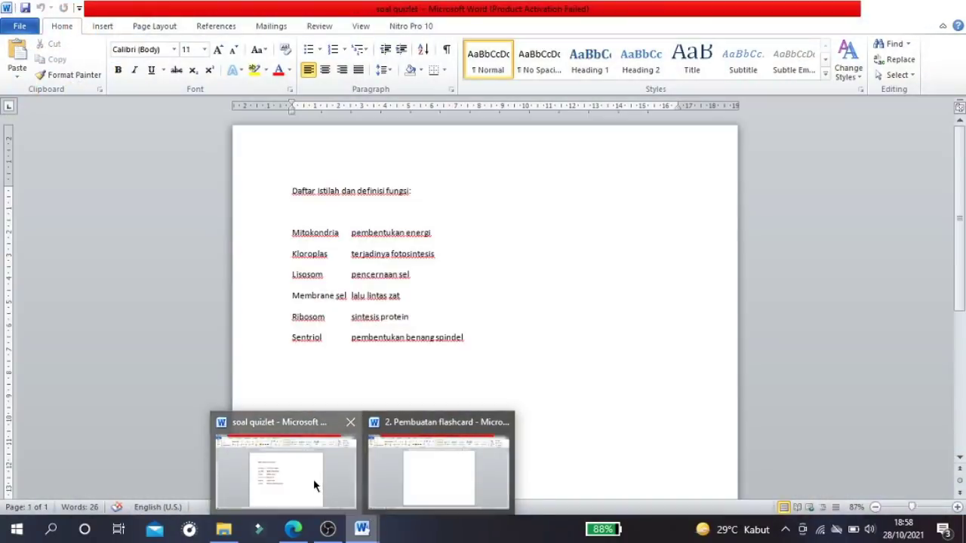
click(313, 482)
click(293, 528)
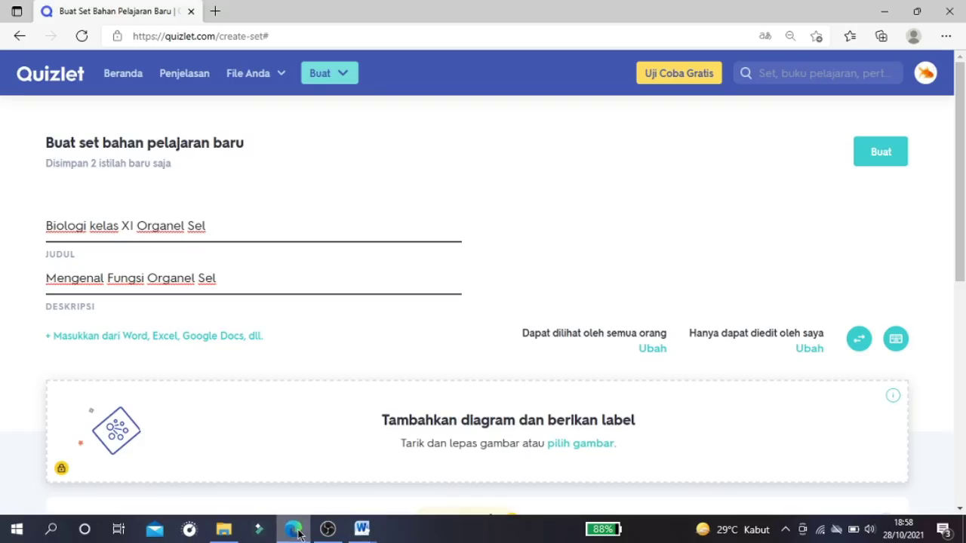
click(107, 341)
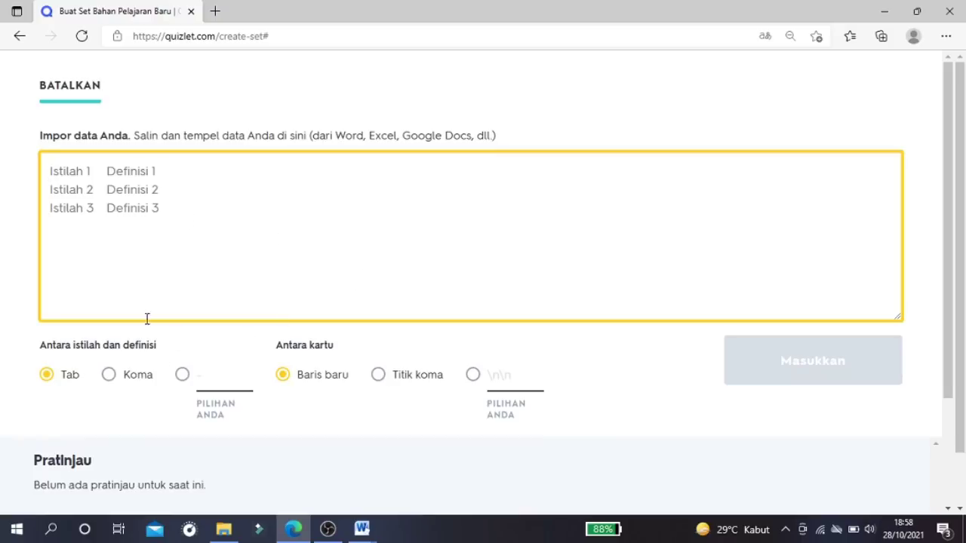
click(47, 376)
click(108, 376)
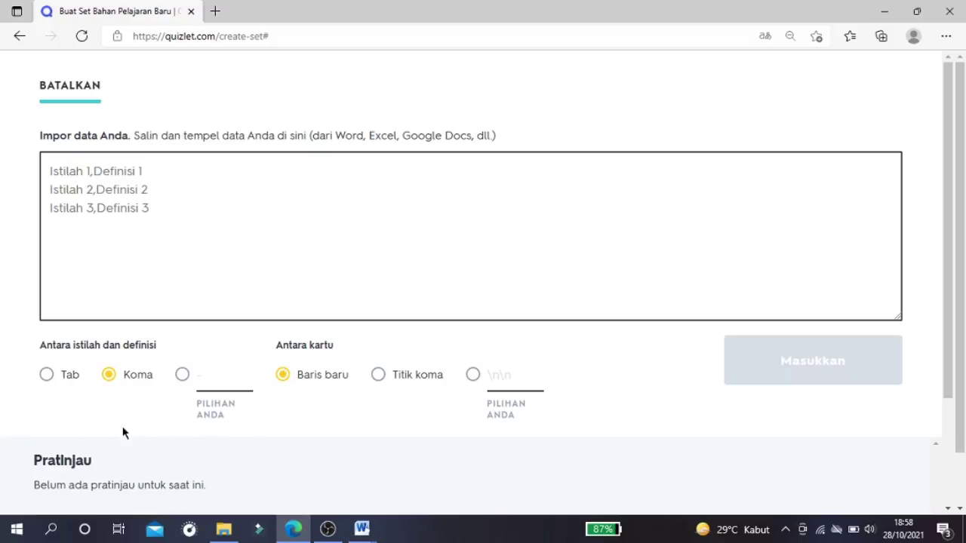
click(48, 376)
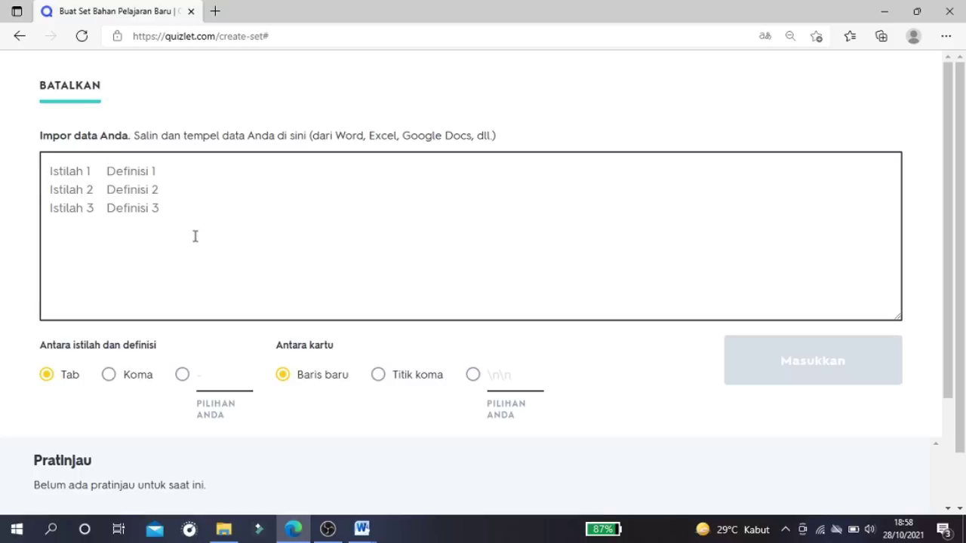
- Copy the six term and definition lines, Mitokondria through Sentriol, from the Word document "soal quizlet"
mouse_move(362, 528)
click(302, 491)
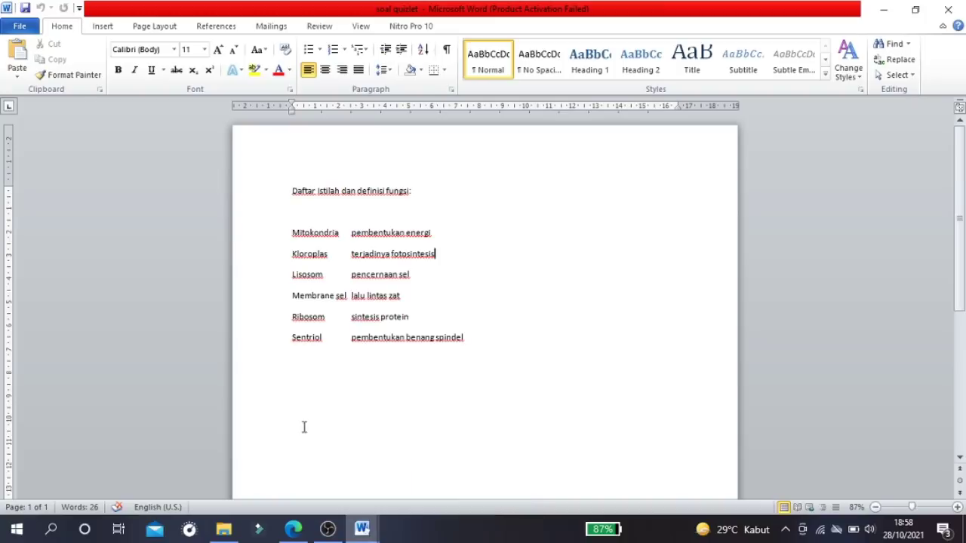
double_click(302, 232)
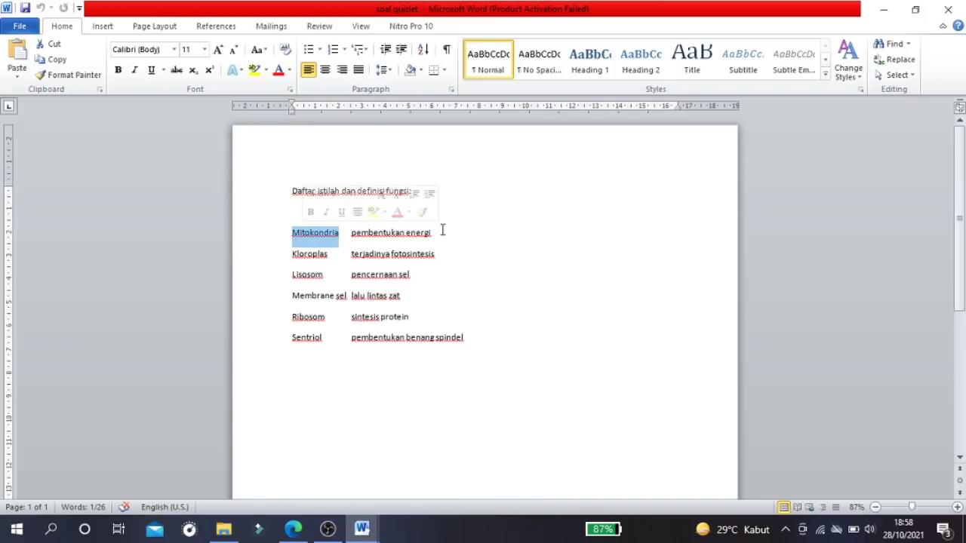
click(411, 234)
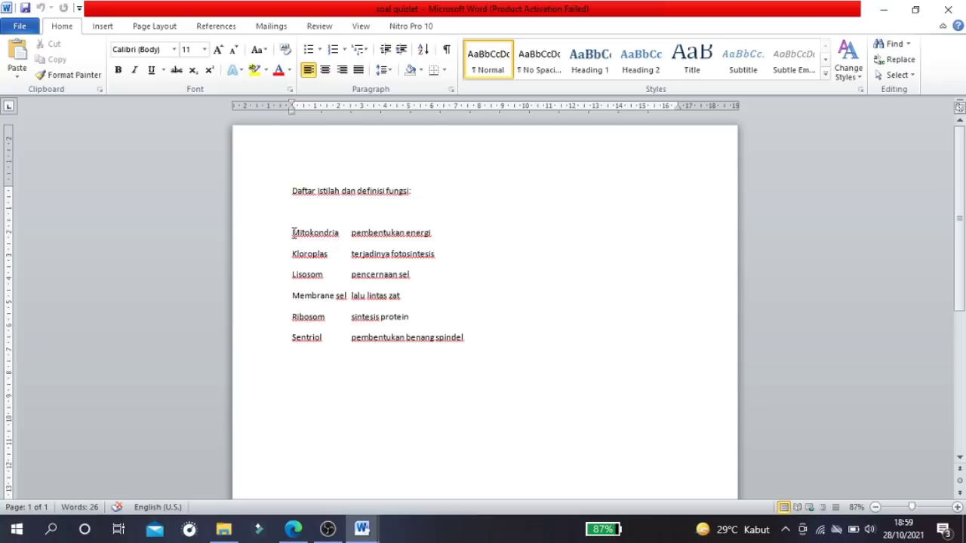
drag(293, 232, 467, 338)
key(ctrl+c)
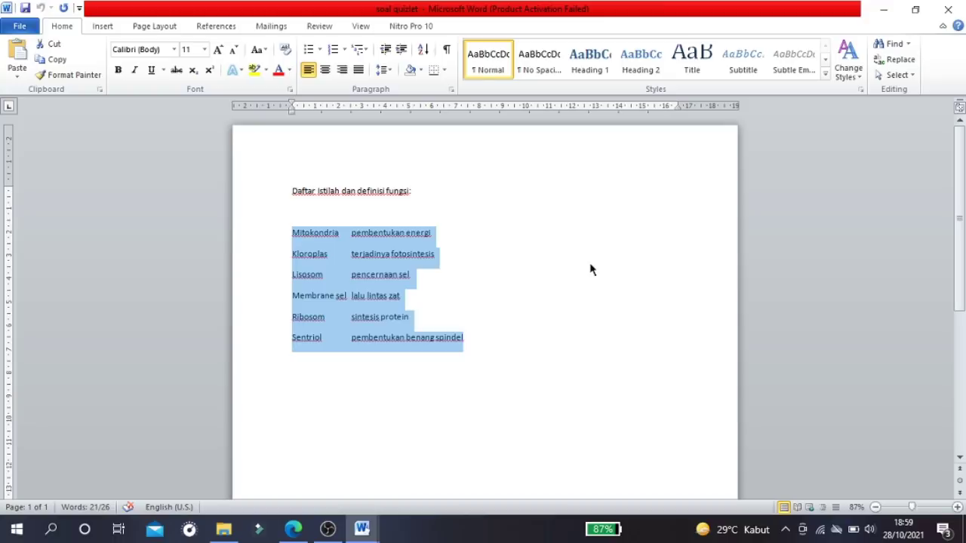
- Switch back to Quizlet, paste the copied organelle list into the import box, and import it into the set
mouse_move(359, 526)
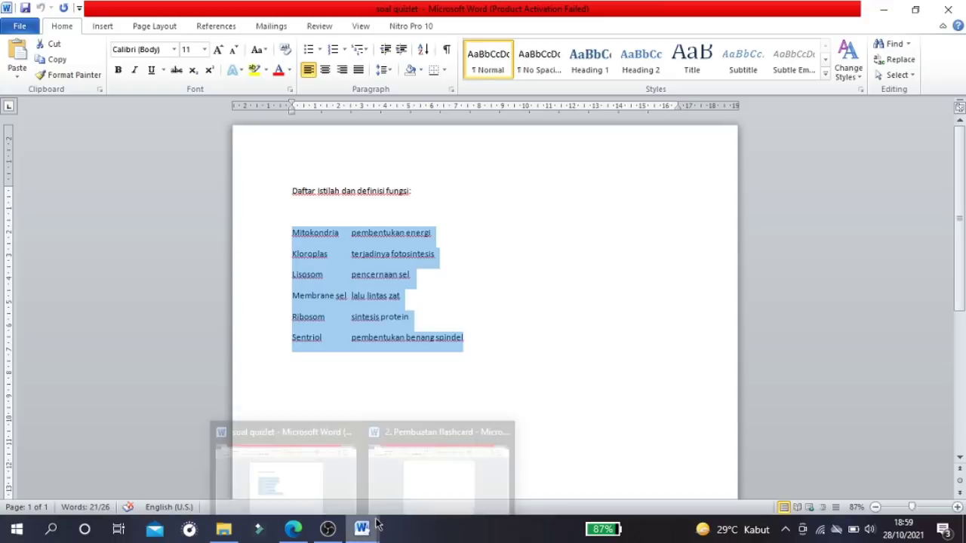
click(293, 529)
click(209, 210)
key(ctrl+v)
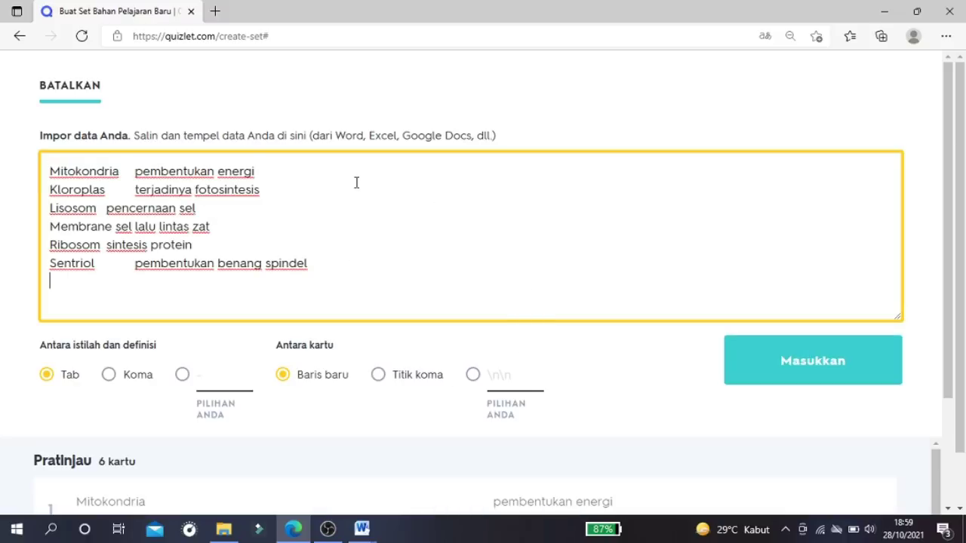
click(803, 373)
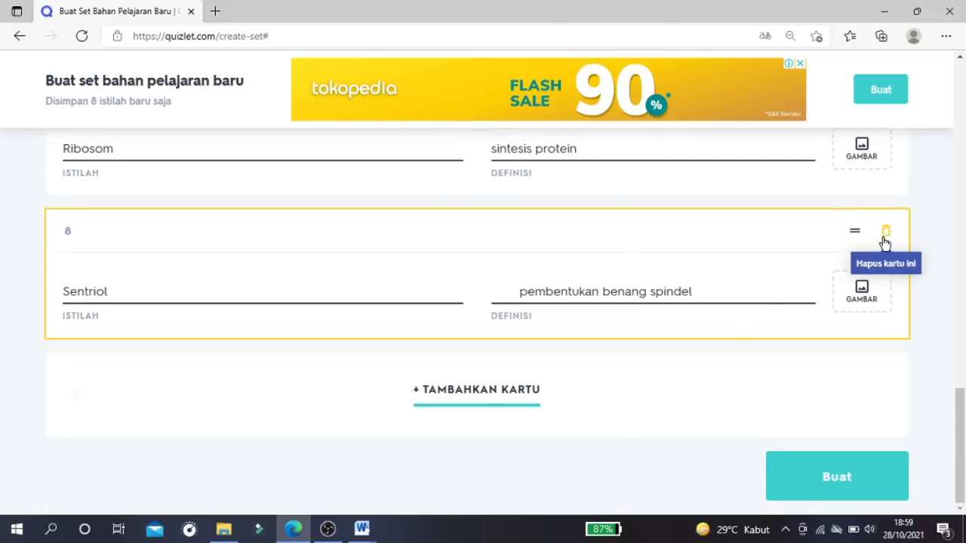
- Review the set including the imported cards, and delete the duplicate Ribosom and Sentriol cards, numbers 7 and 8
scroll(847, 303, up, 16)
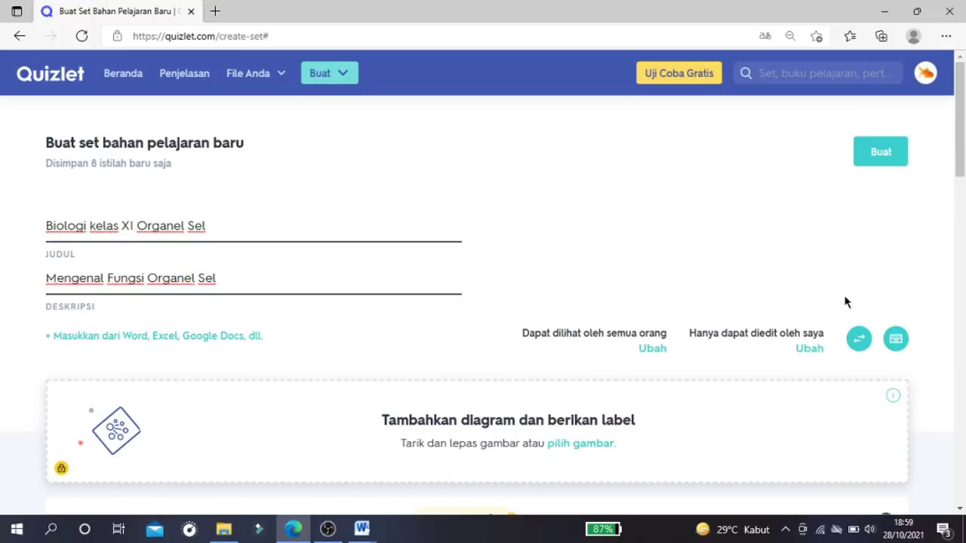
click(955, 177)
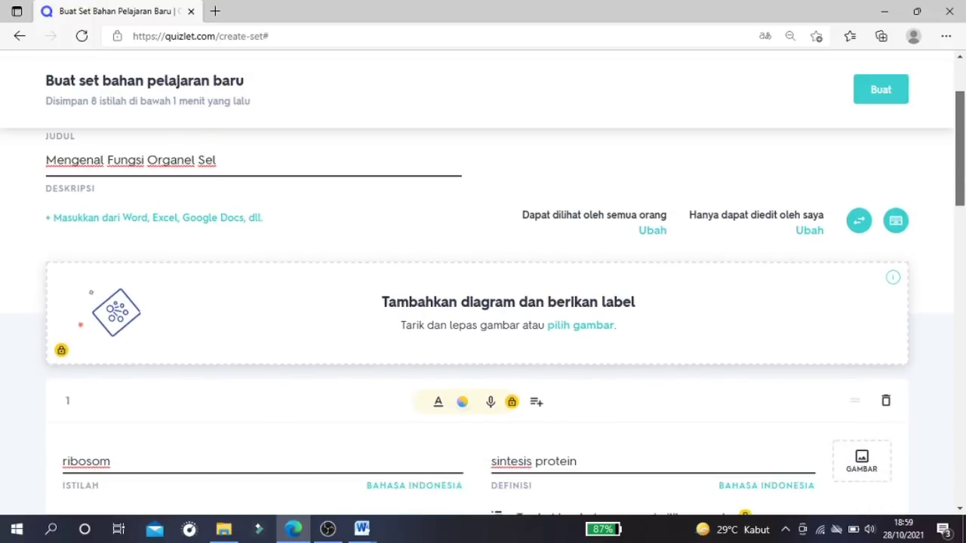
scroll(483, 302, down, 1)
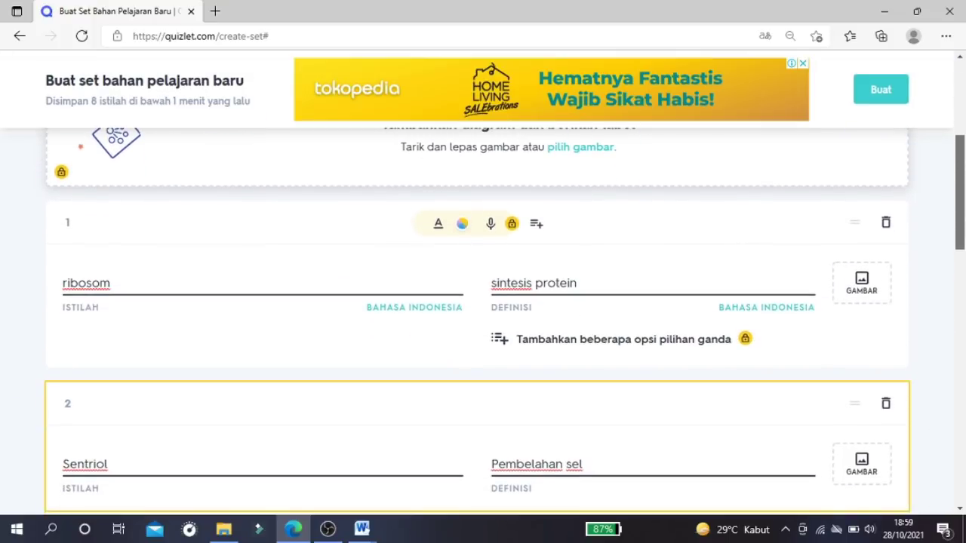
scroll(483, 302, down, 3)
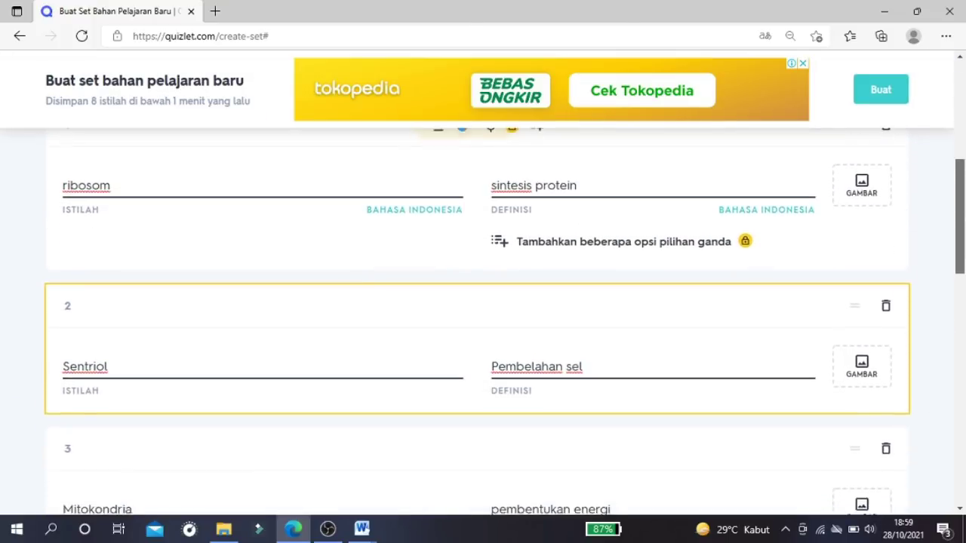
scroll(483, 302, down, 6)
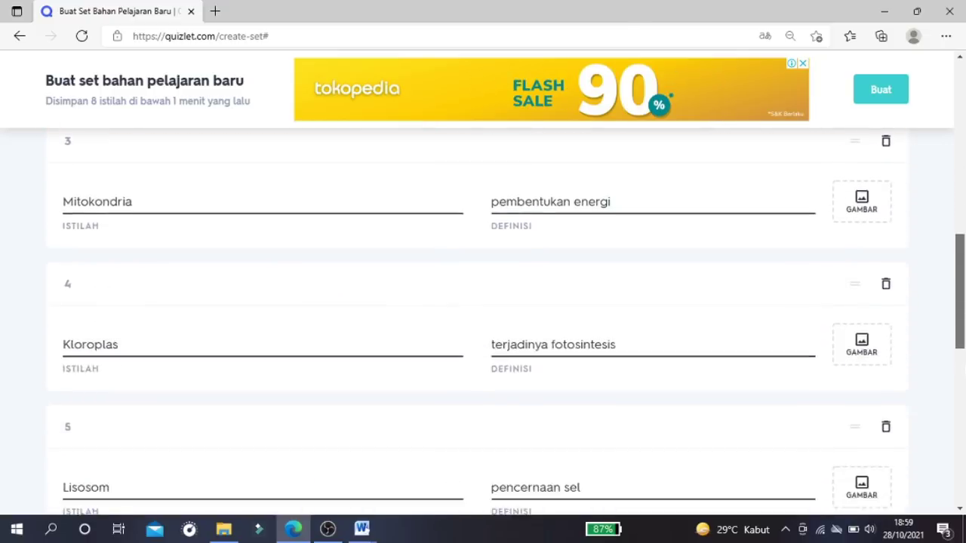
scroll(75, 395, down, 5)
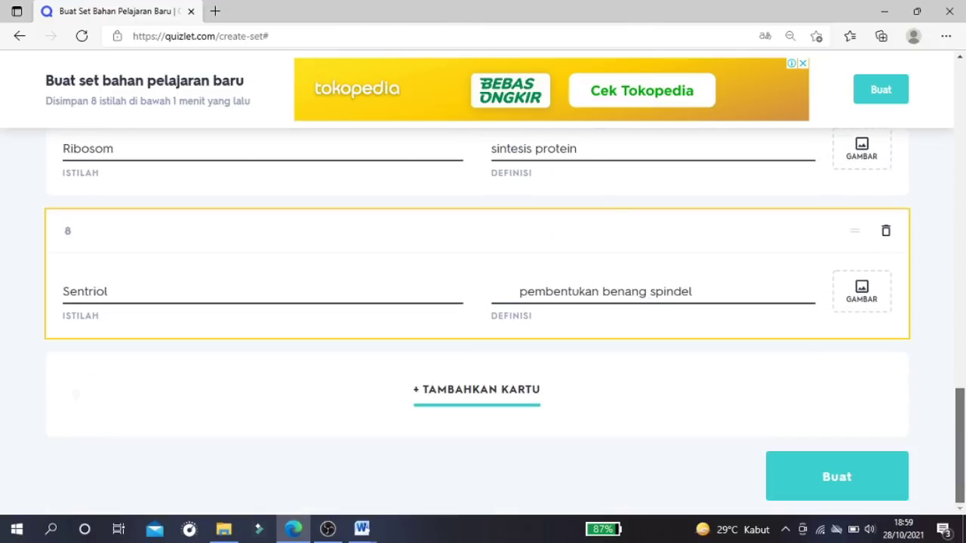
scroll(483, 317, up, 2)
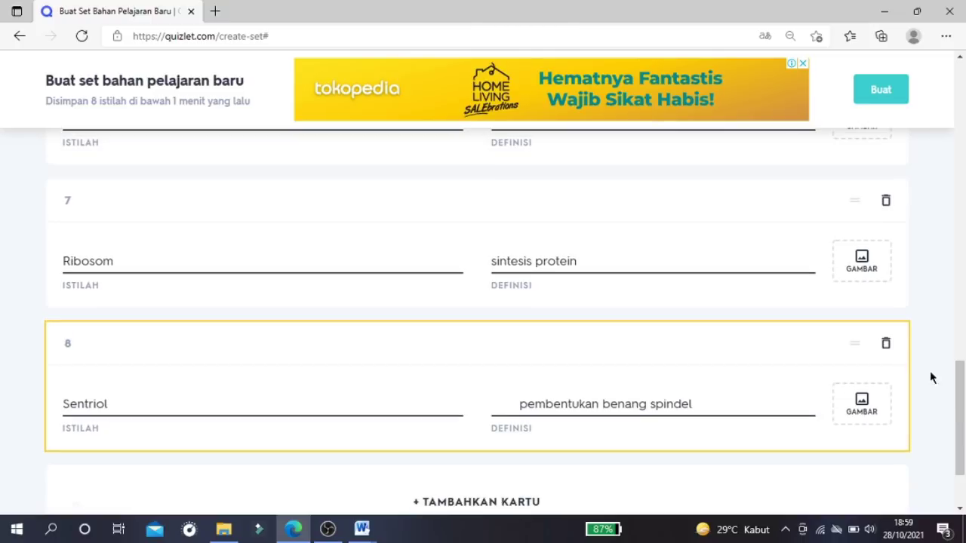
click(886, 204)
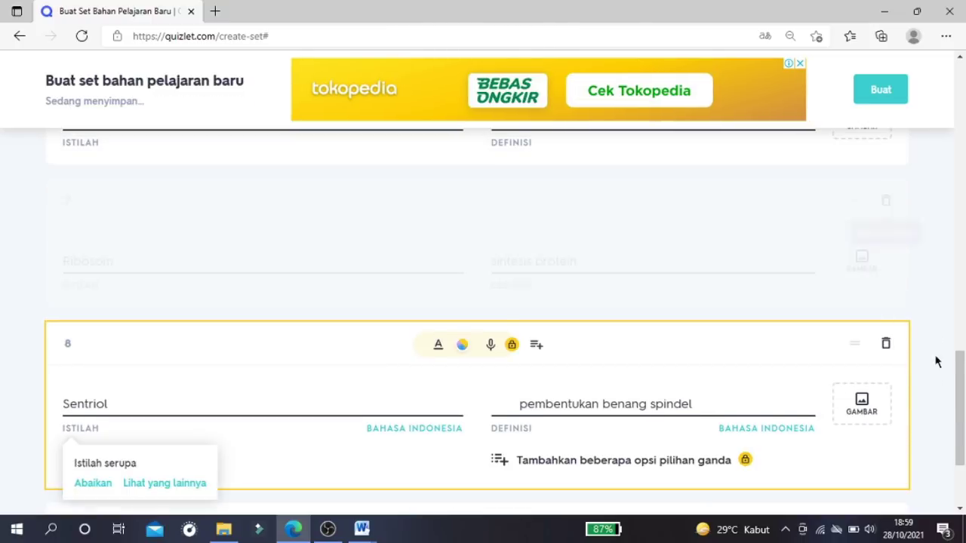
click(885, 203)
- Add the labelled ribosome picture from the image suggestions to the ribosom card
drag(962, 385, 951, 173)
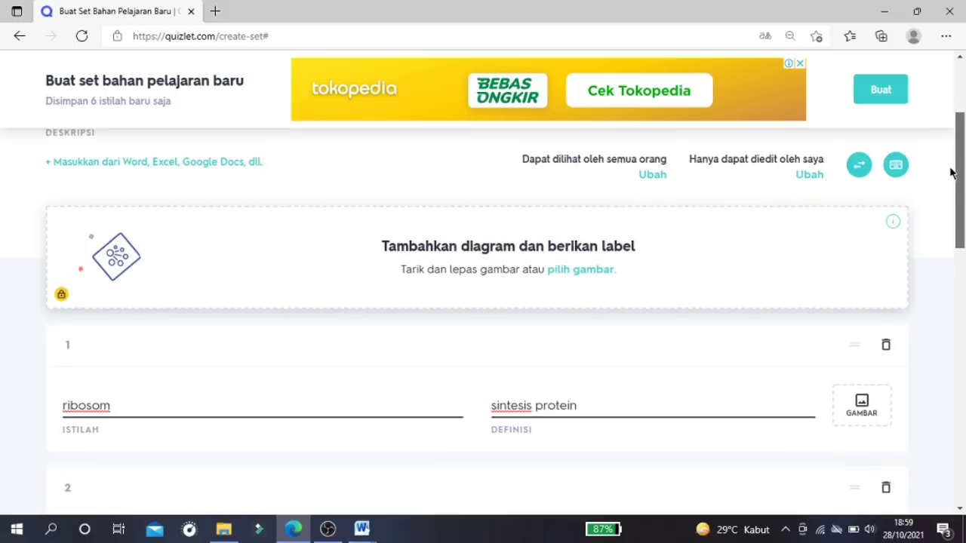
scroll(936, 189, down, 2)
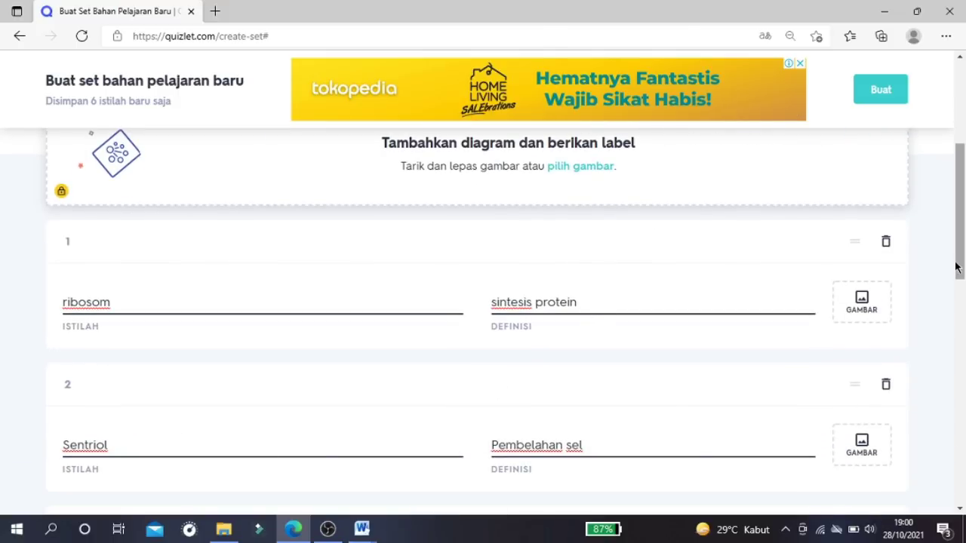
drag(959, 267, 960, 358)
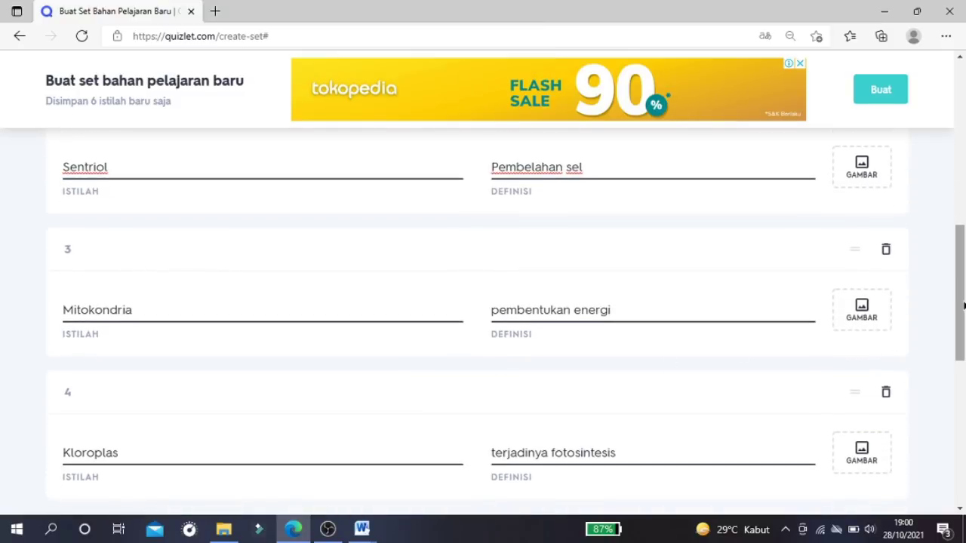
drag(962, 304, 961, 214)
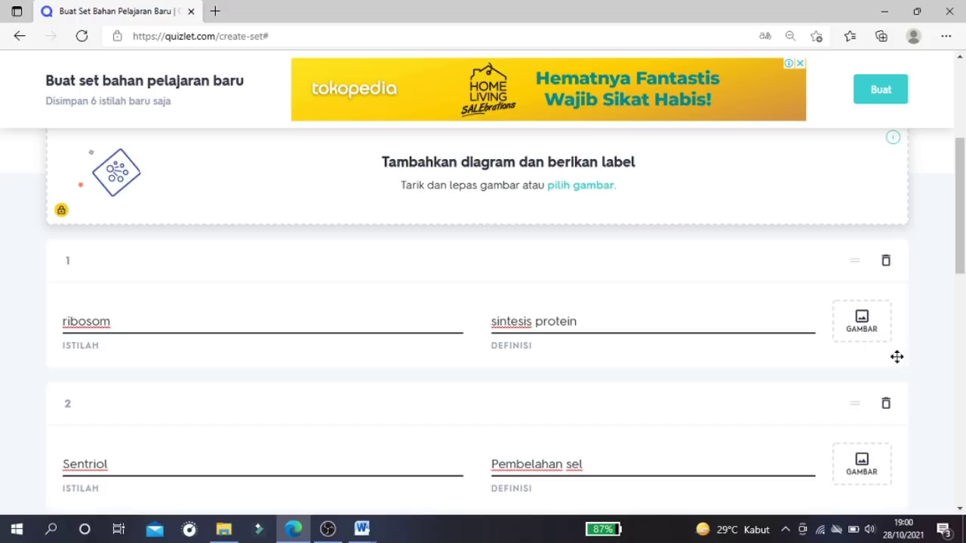
click(862, 323)
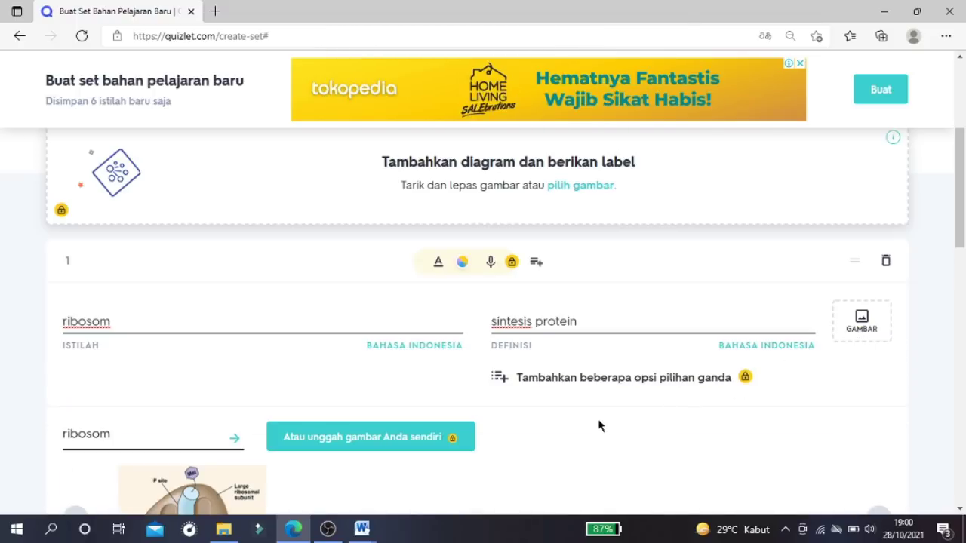
click(214, 492)
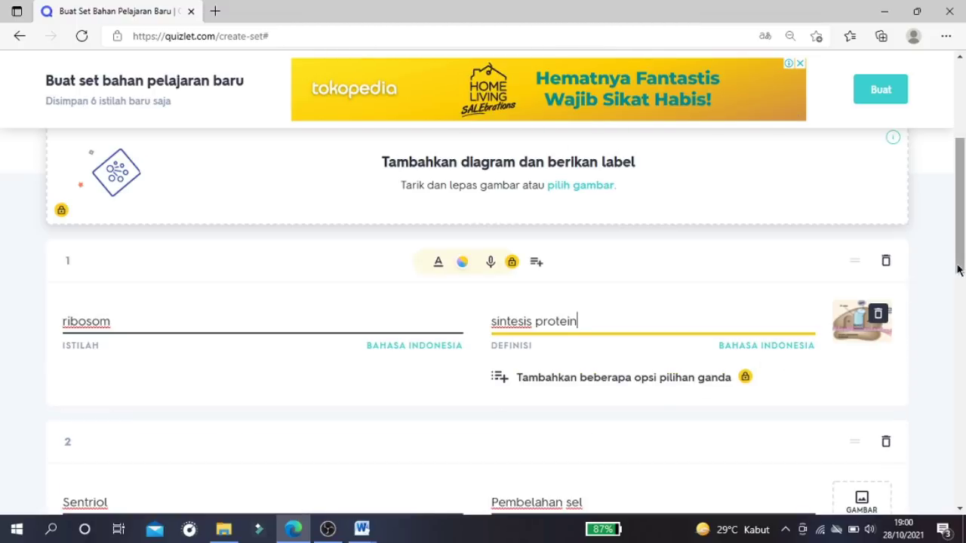
- Search the suggested images for a picture for the Sentriol card
scroll(947, 271, down, 2)
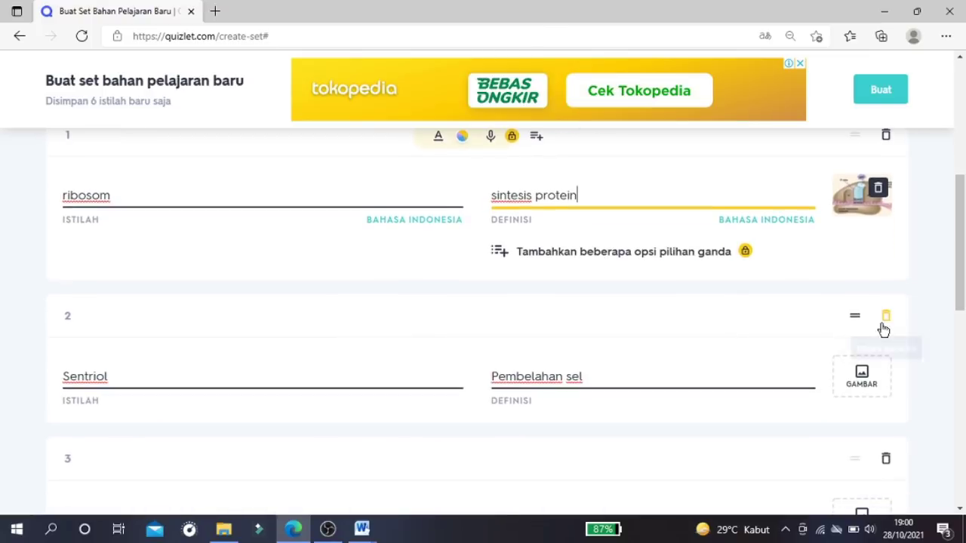
click(861, 383)
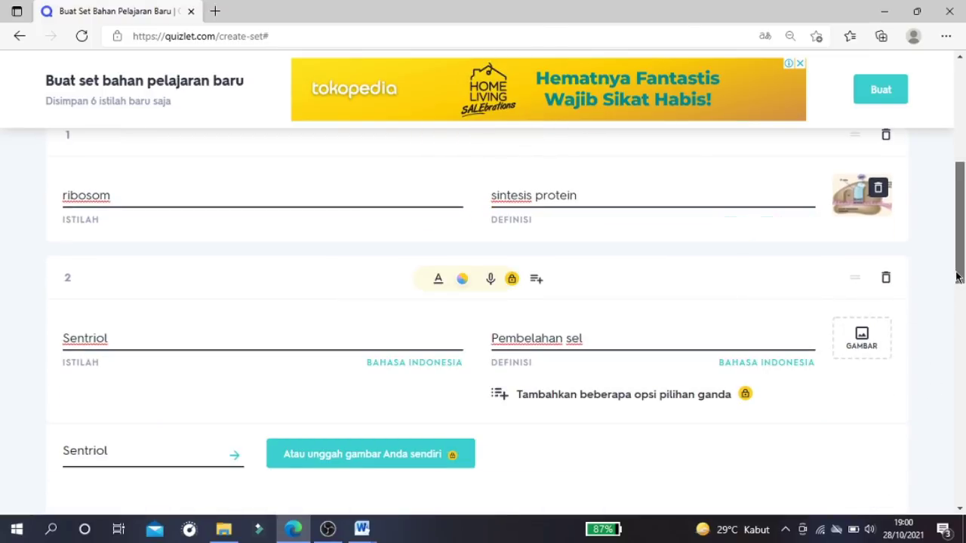
scroll(961, 317, down, 2)
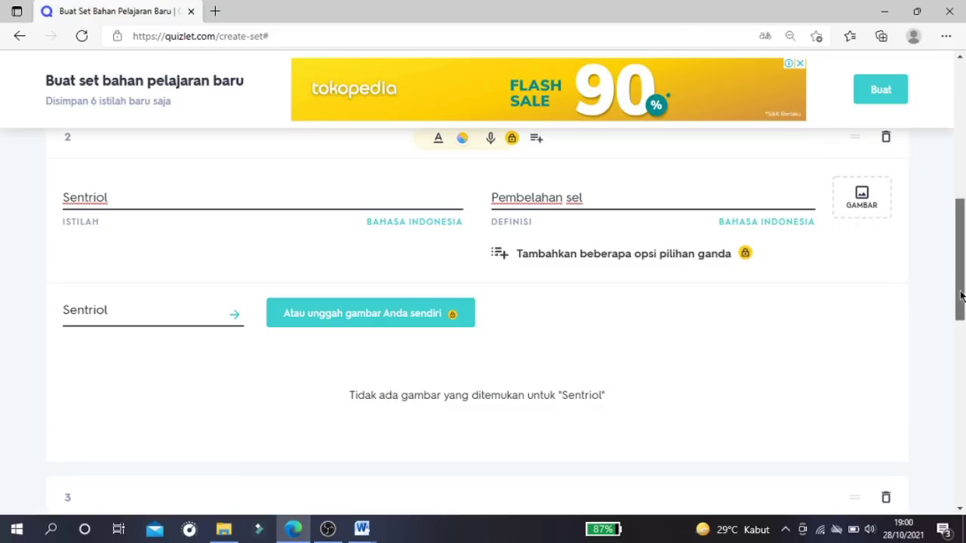
scroll(955, 294, down, 3)
- Add the labelled mitochondria structure picture from the suggestions to the Mitokondria card
click(395, 362)
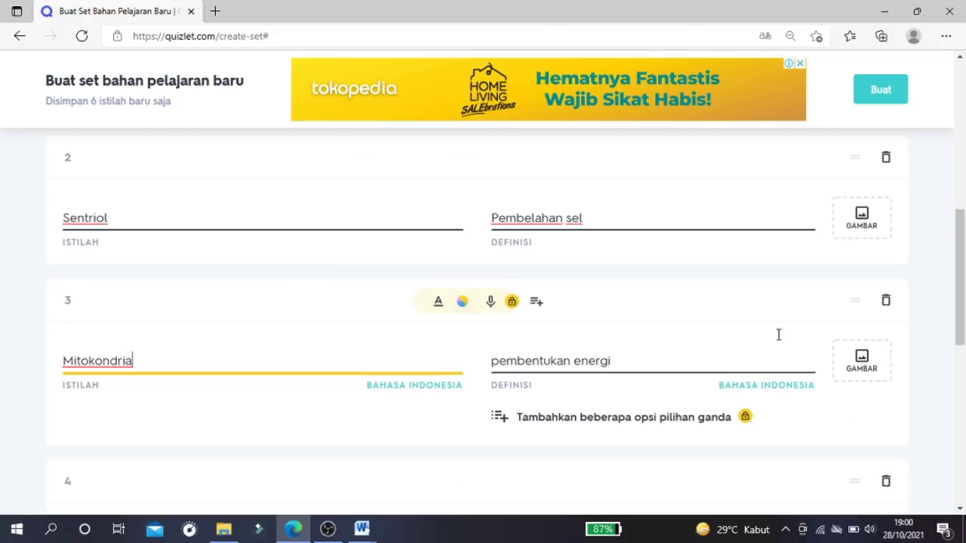
click(861, 363)
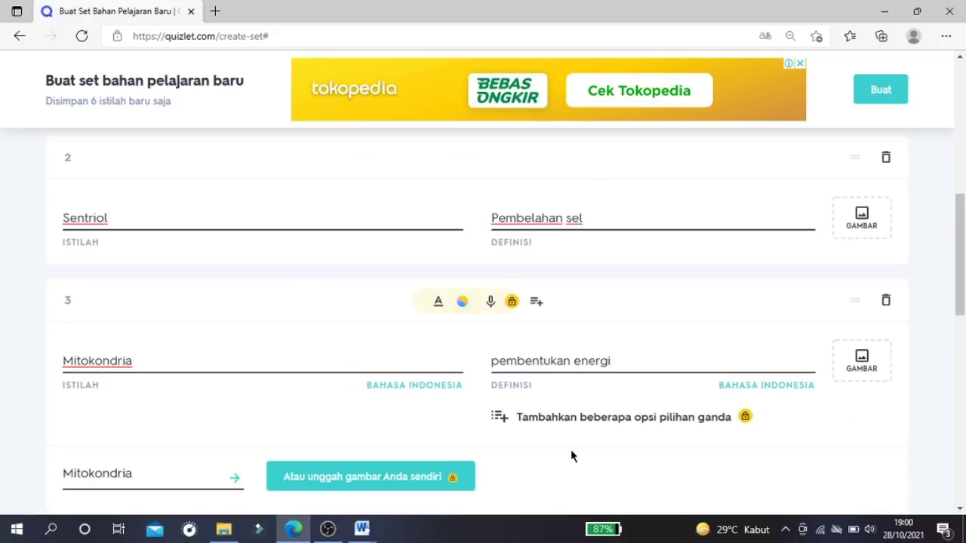
scroll(571, 457, down, 4)
click(362, 305)
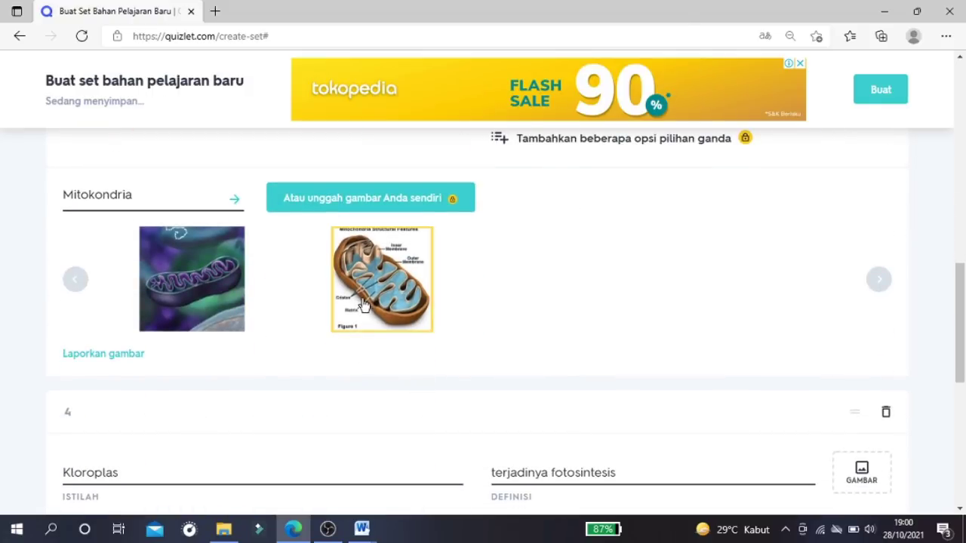
scroll(488, 317, up, 1)
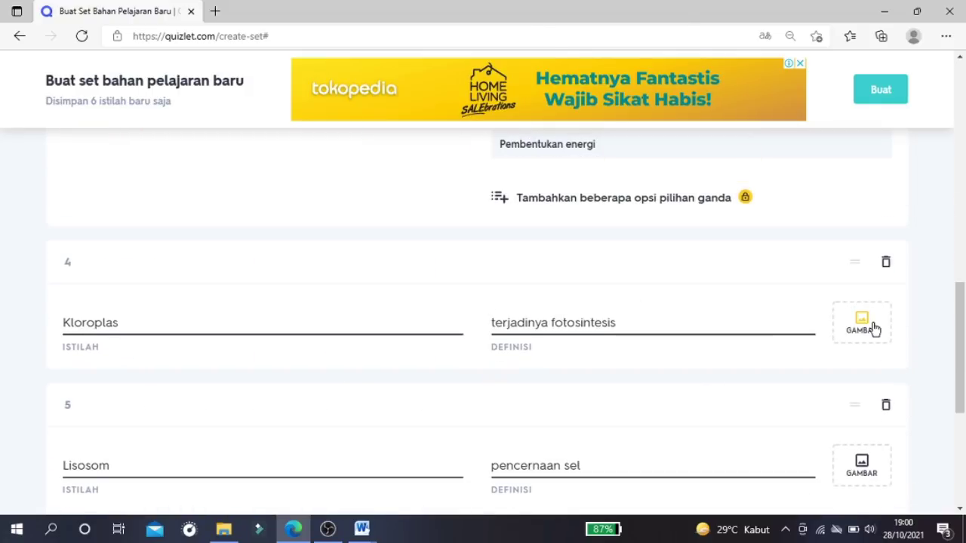
scroll(860, 336, down, 1)
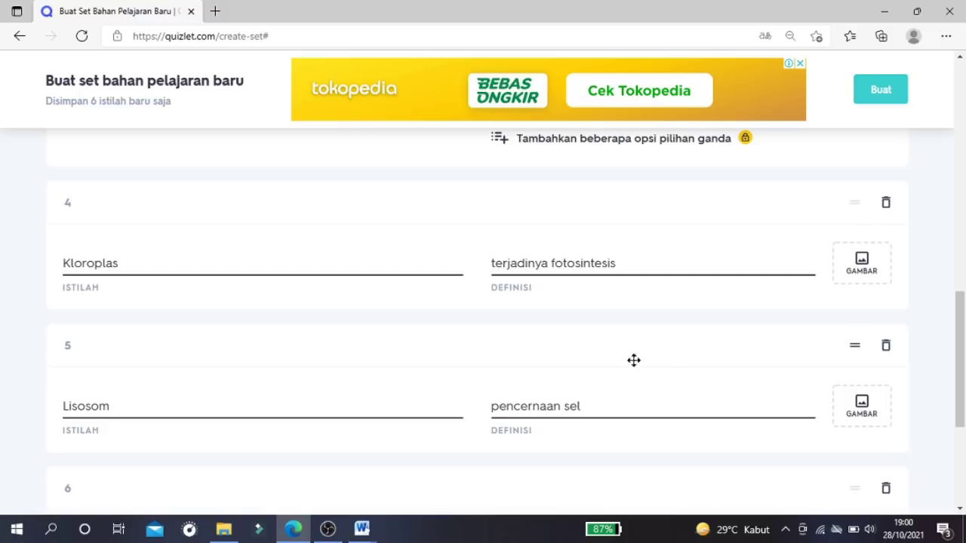
- Add the labelled chloroplast picture from the suggested images to the Kloroplas card
click(858, 273)
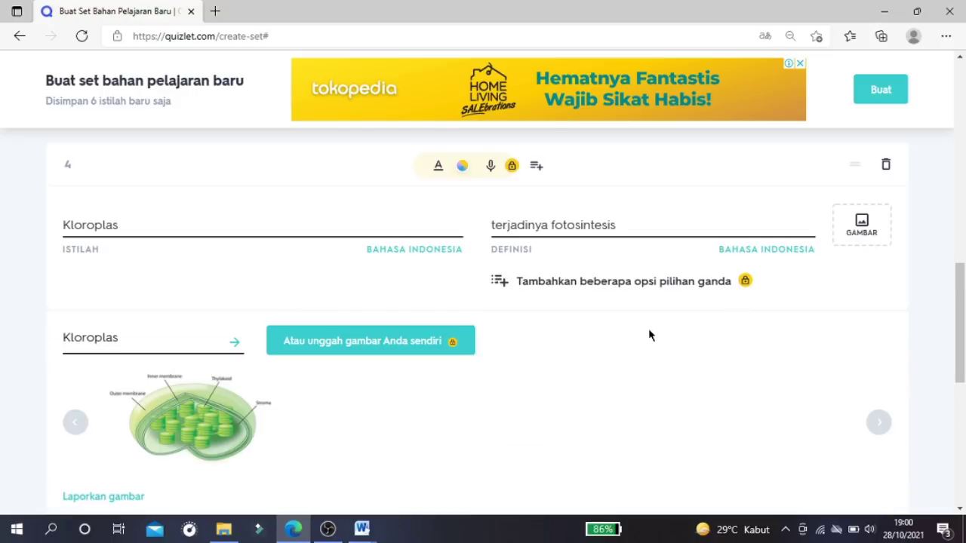
click(194, 431)
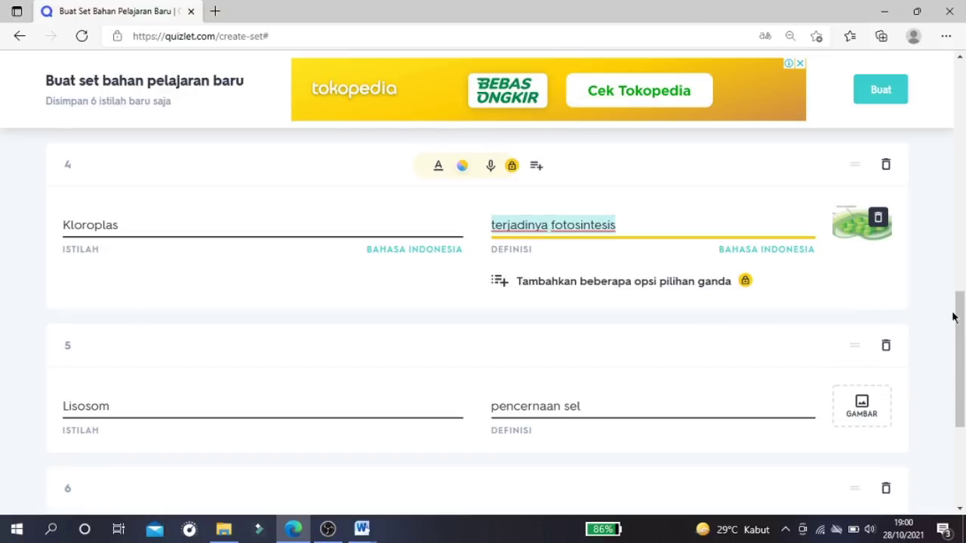
- Check the suggested images for the Lisosom card, and change its term to the English spelling Lysosome
scroll(962, 342, down, 1)
scroll(963, 341, down, 1)
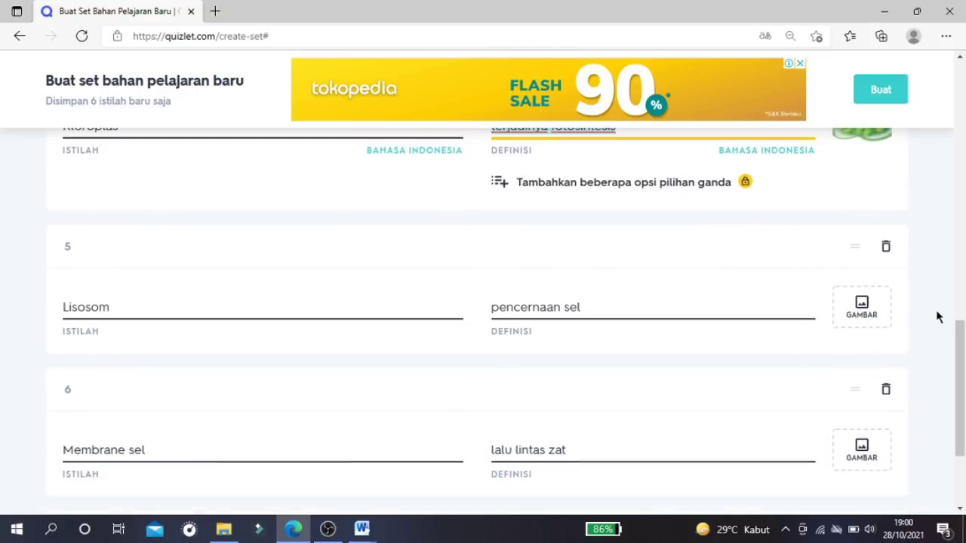
click(859, 305)
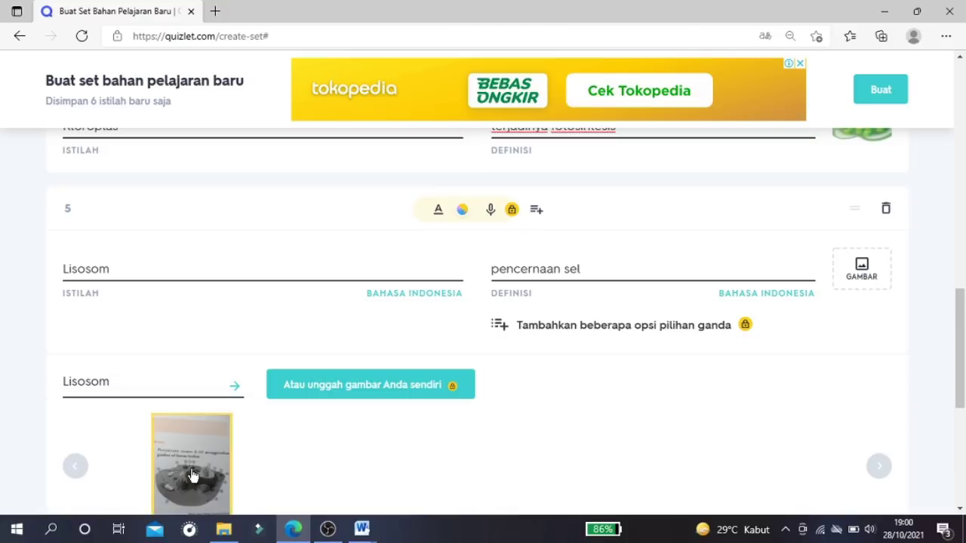
click(71, 270)
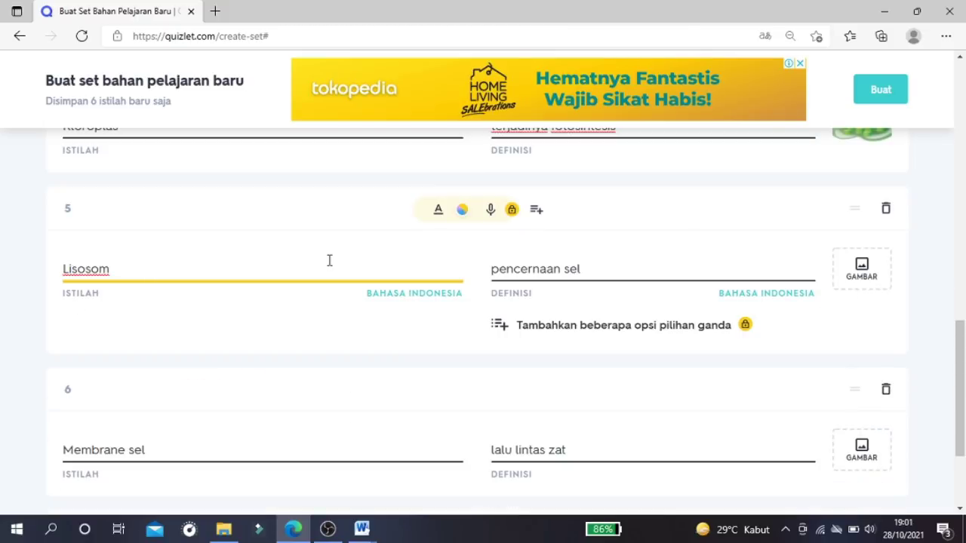
key(Delete)
text(y)
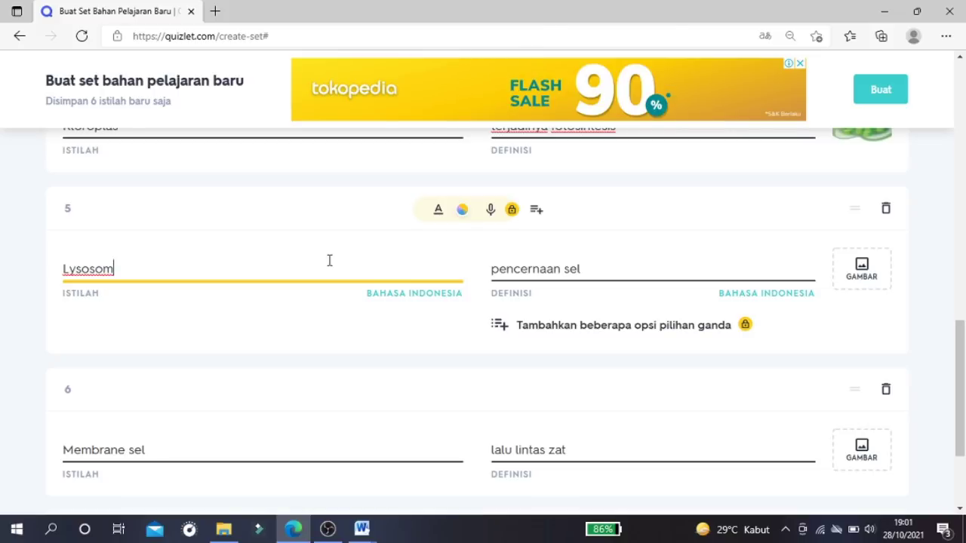
text(e)
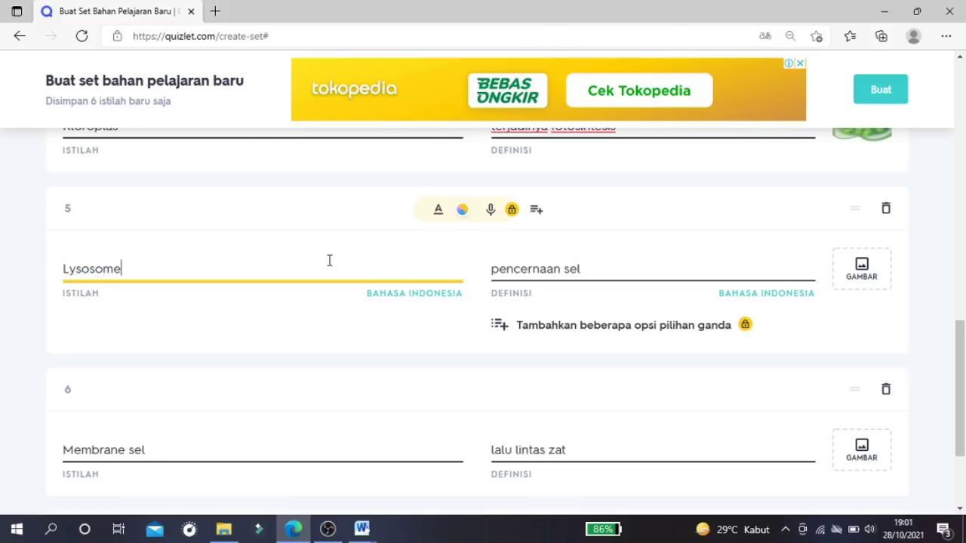
- Set the Lysosome term's language to Bahasa Inggris and add the purple lysosome drawing from the suggested images
click(430, 296)
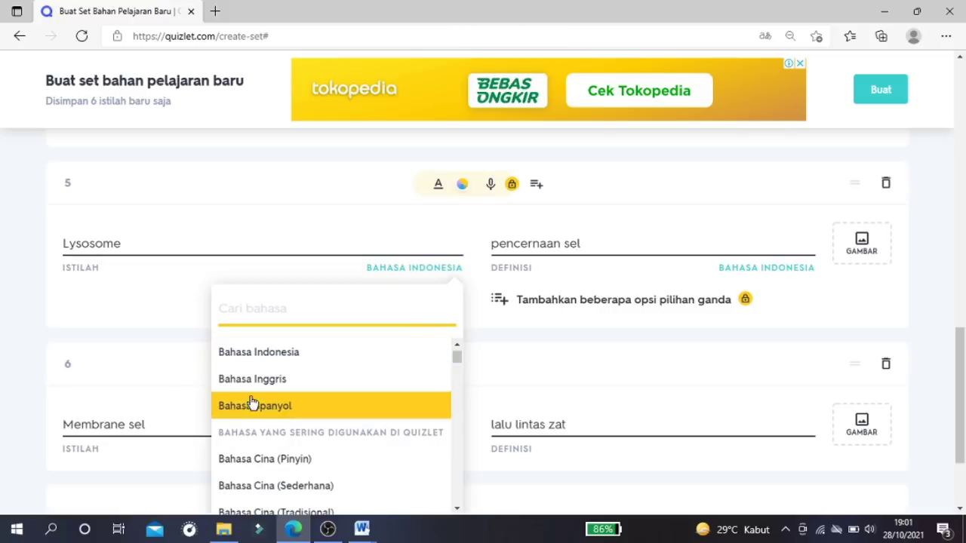
click(253, 380)
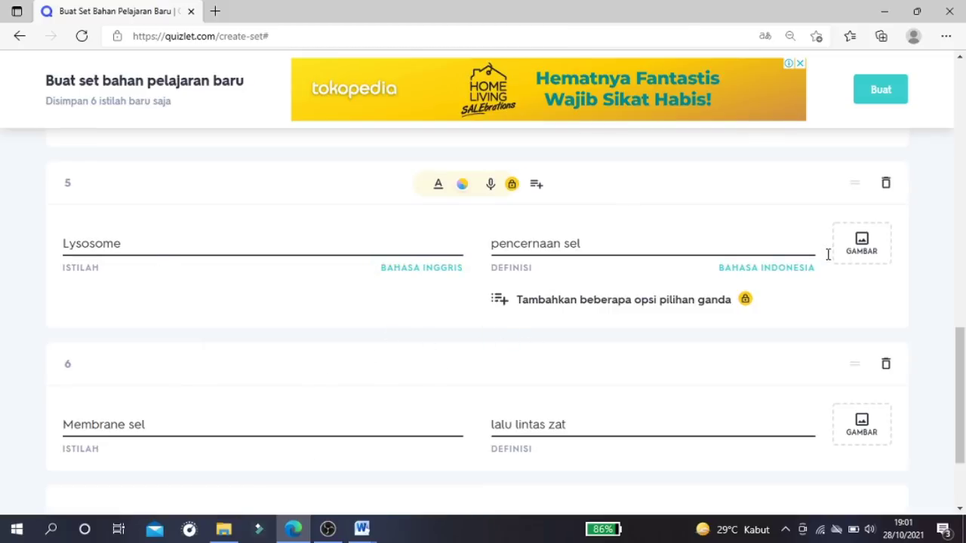
click(868, 243)
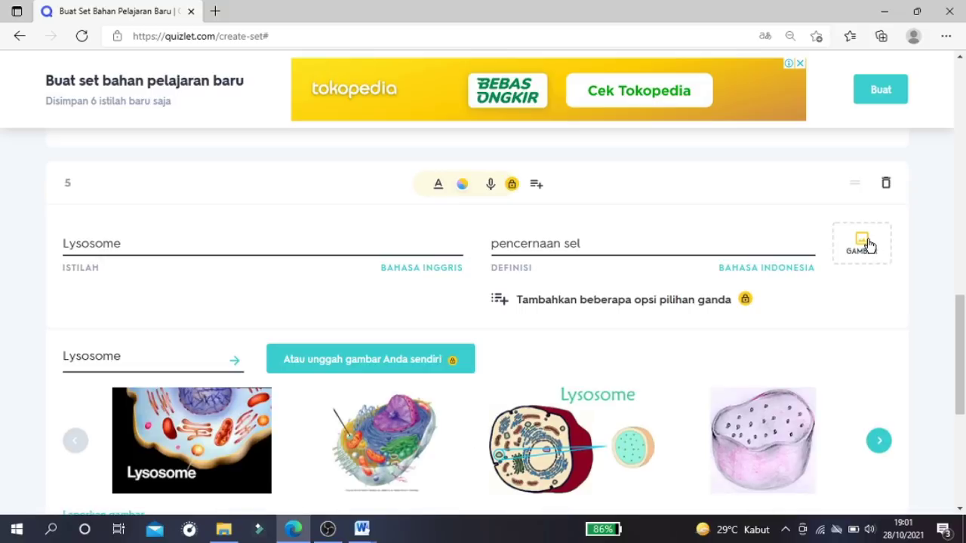
click(771, 458)
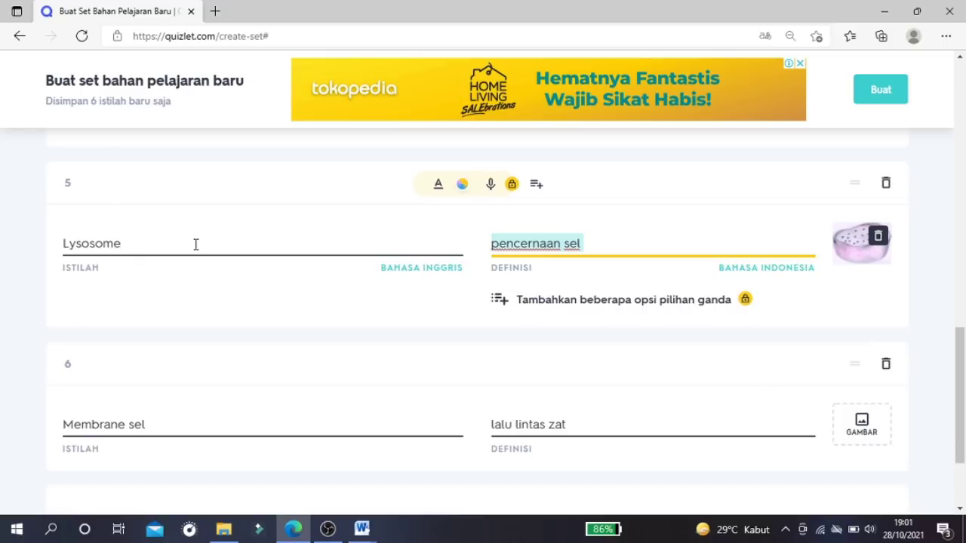
- Change card 5's term to Lisosom and set the term's language to Bahasa Indonesia
click(195, 244)
key(BackSpace)
key(BackSpace)
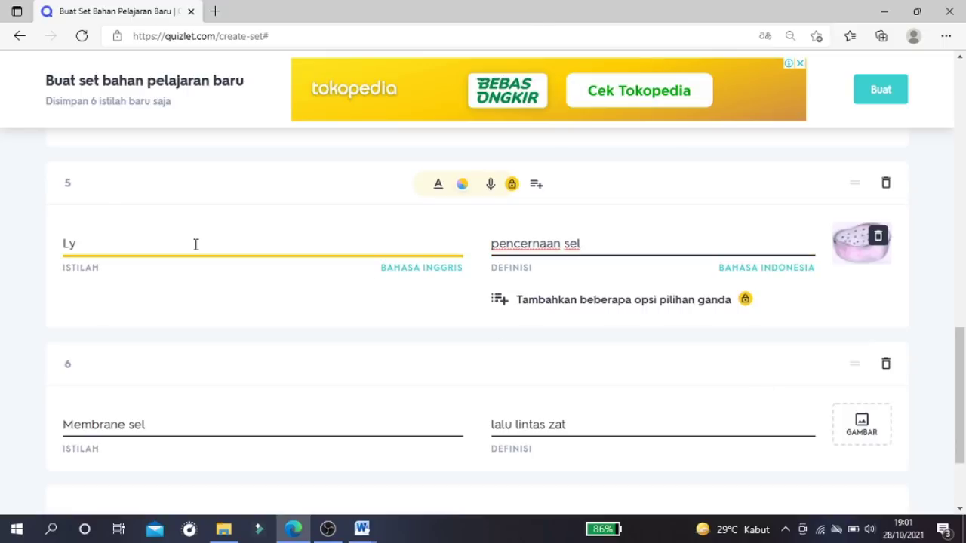
key(BackSpace)
text(isosom)
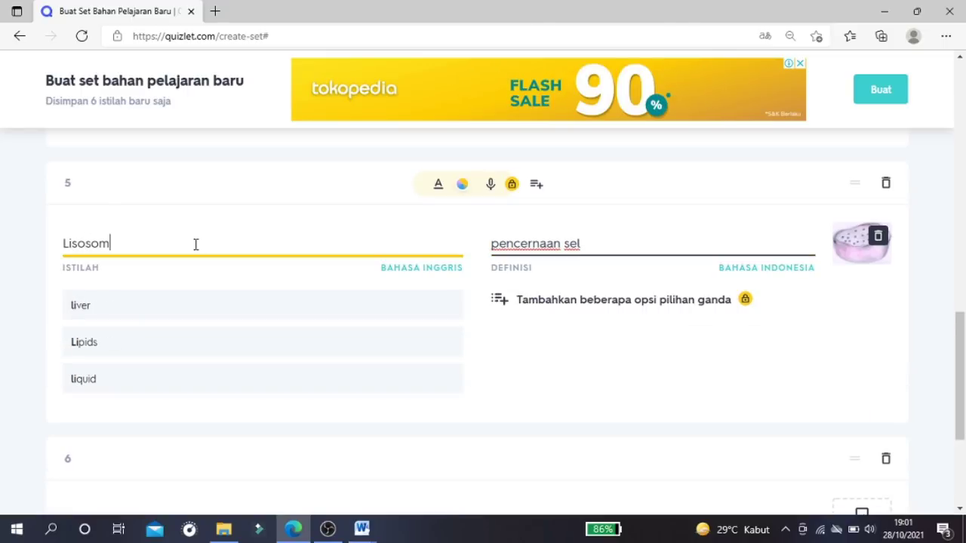
click(427, 273)
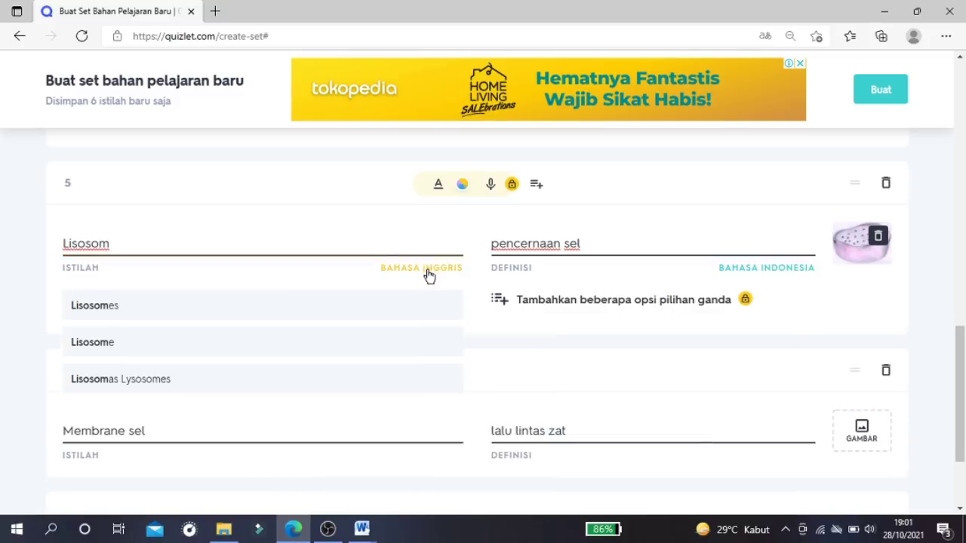
click(427, 274)
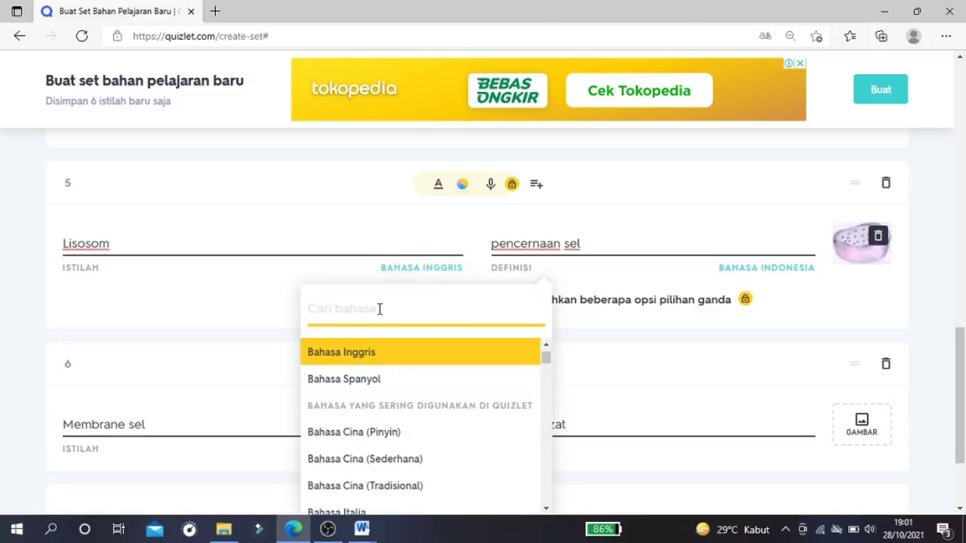
text(indo)
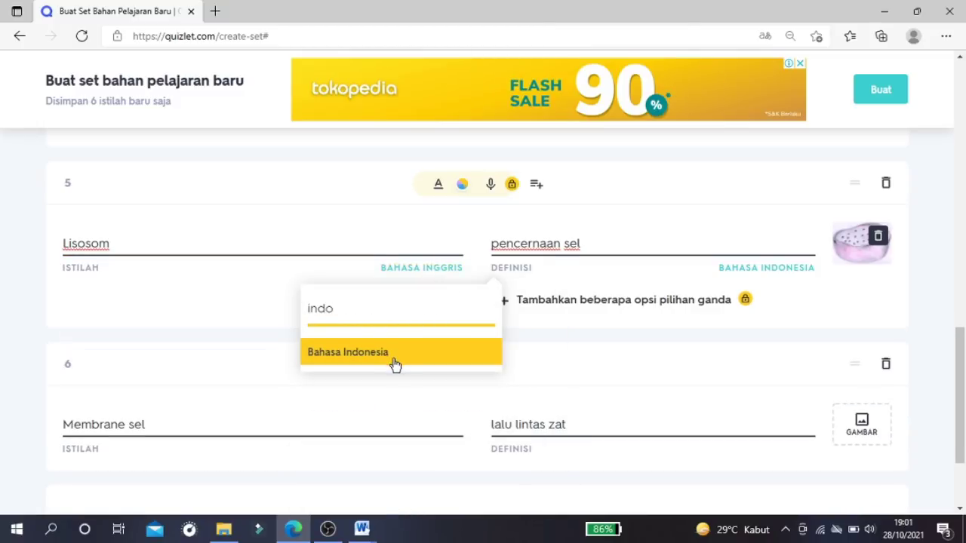
click(393, 360)
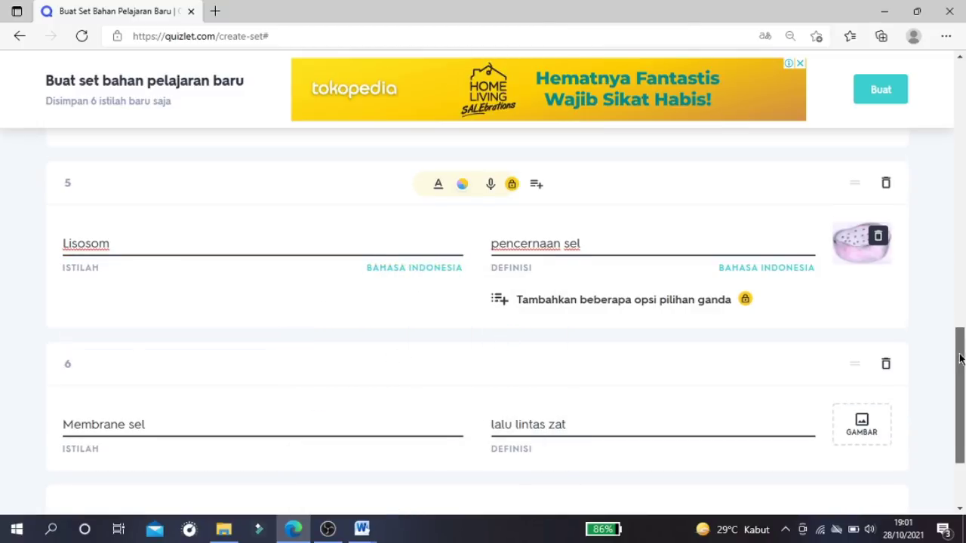
- Add the labelled cell membrane picture from the suggested images to the Membrane sel card
scroll(960, 358, down, 1)
click(860, 374)
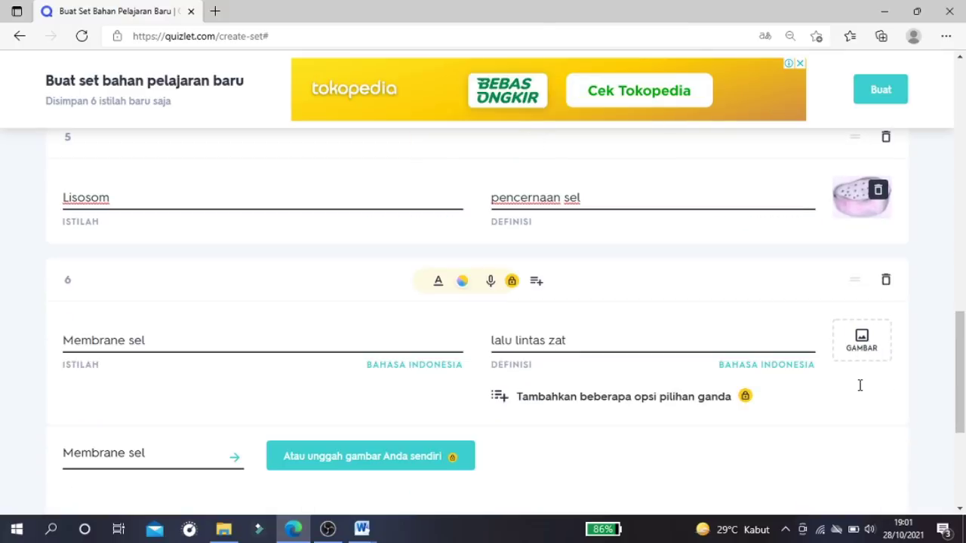
scroll(422, 456, down, 4)
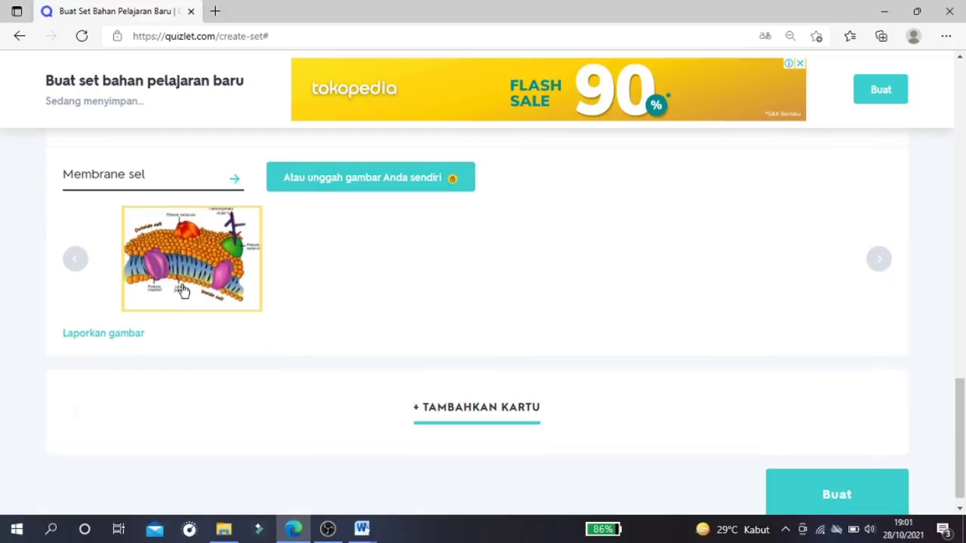
click(183, 292)
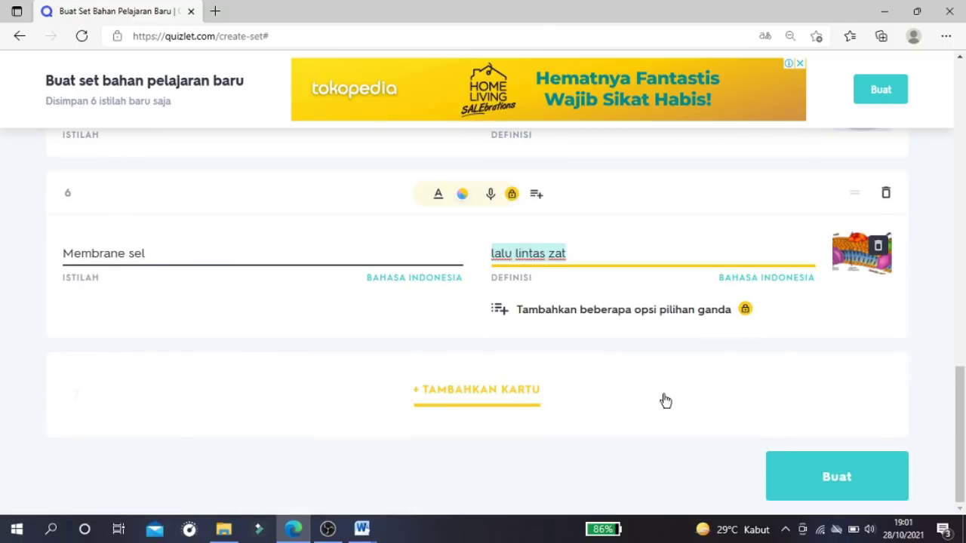
- Review the set from the title through card 6, and create it
scroll(664, 401, up, 12)
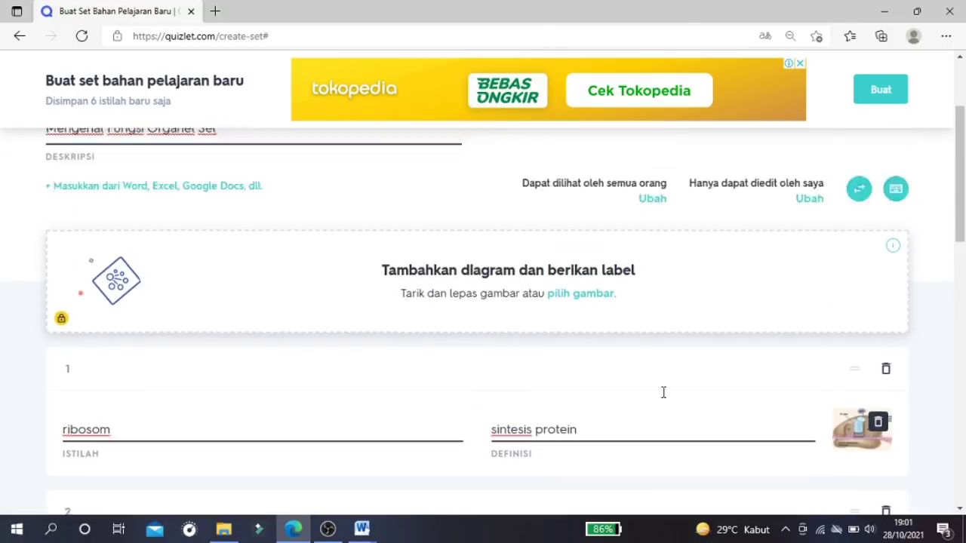
scroll(663, 393, up, 3)
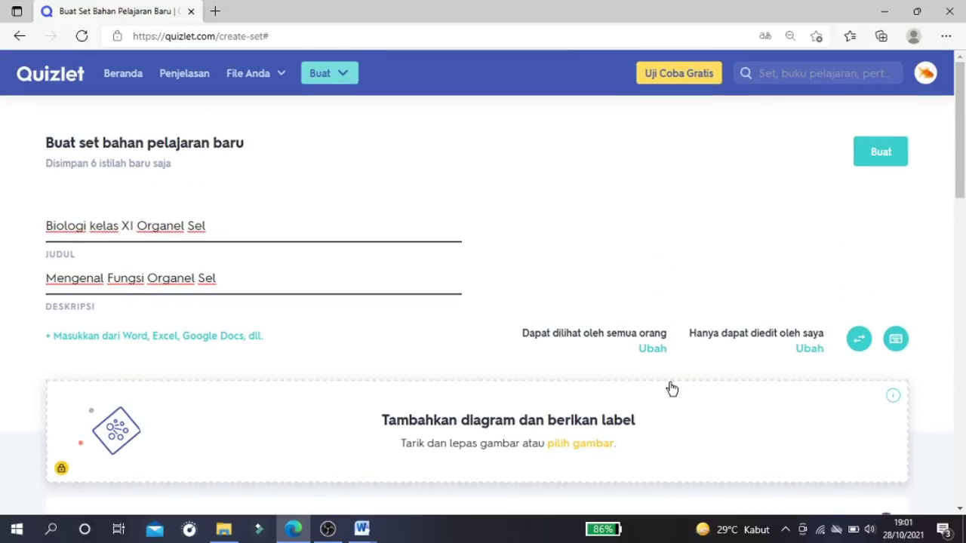
scroll(670, 386, down, 15)
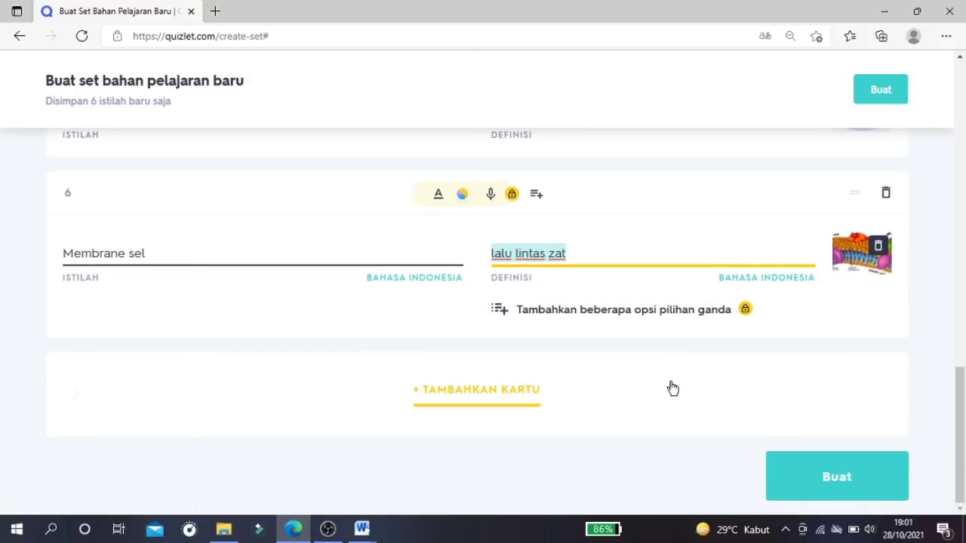
click(842, 487)
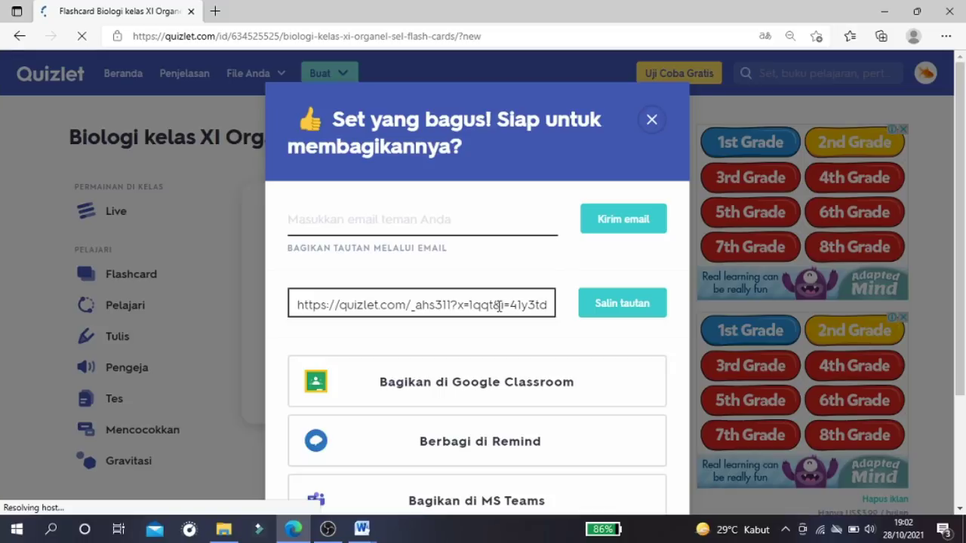
- Copy the sharing link of the newly created set
click(519, 308)
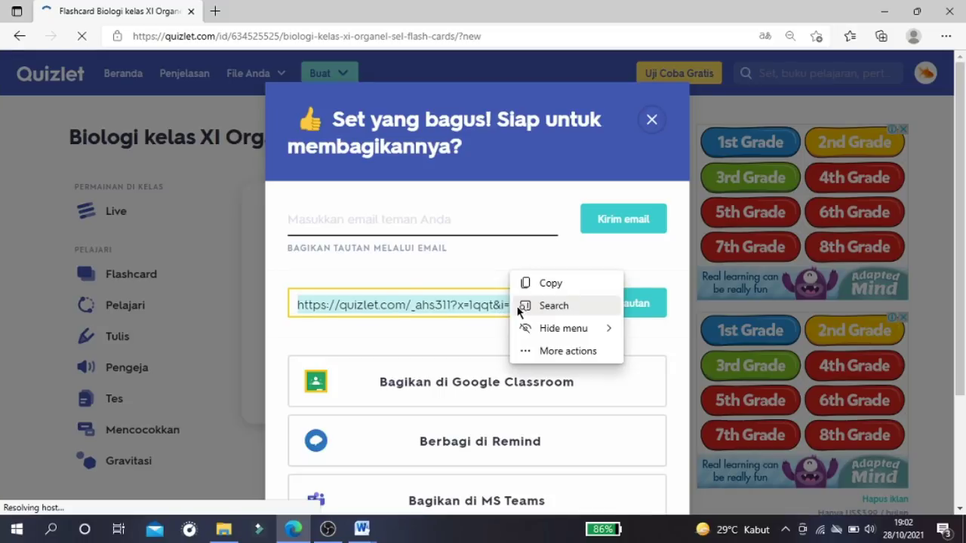
click(608, 305)
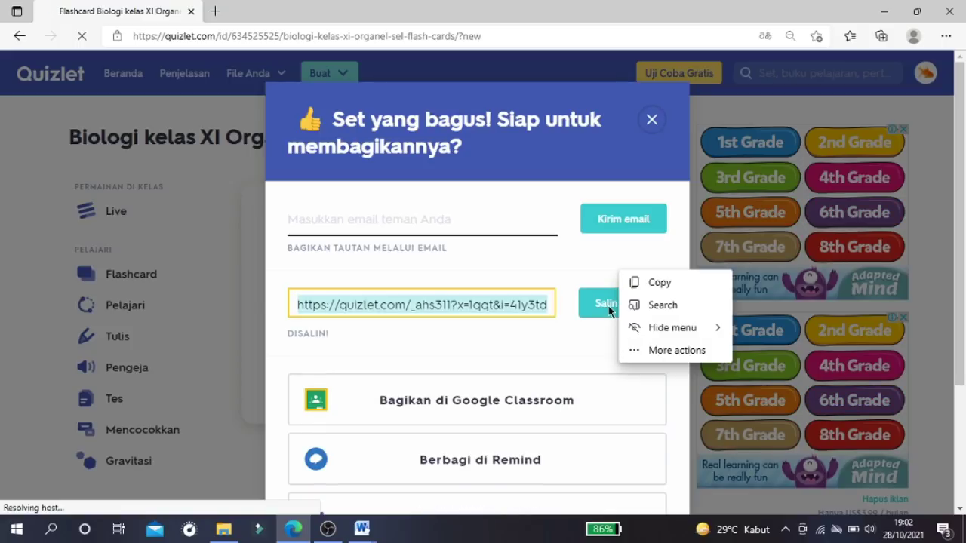
click(381, 485)
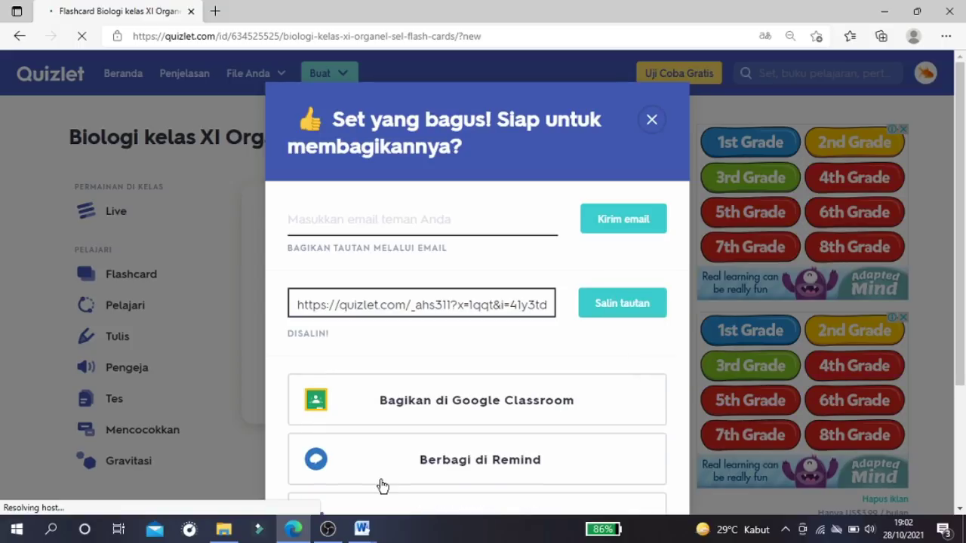
- Switch to the Word document "soal quizlet" and paste the set's copied sharing link below the list of terms
click(361, 528)
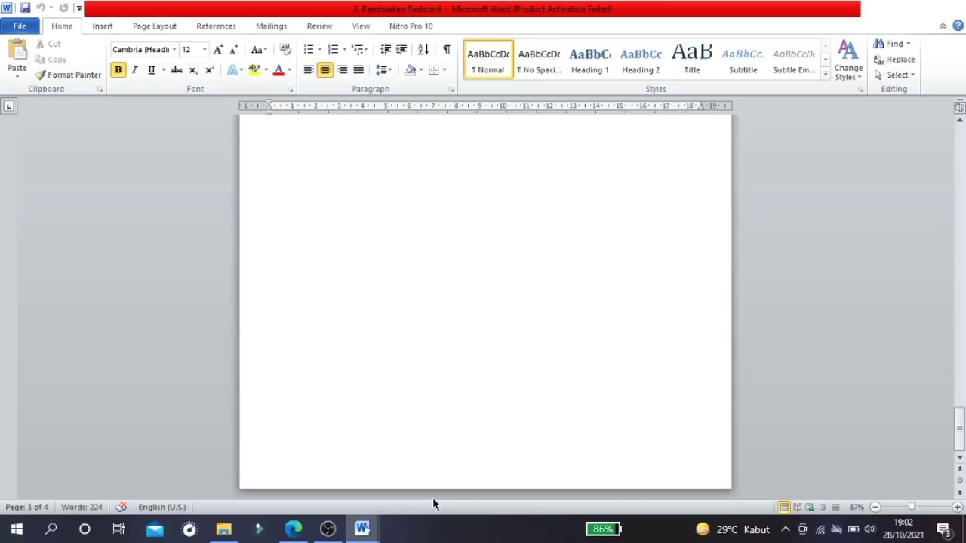
key(alt+Tab)
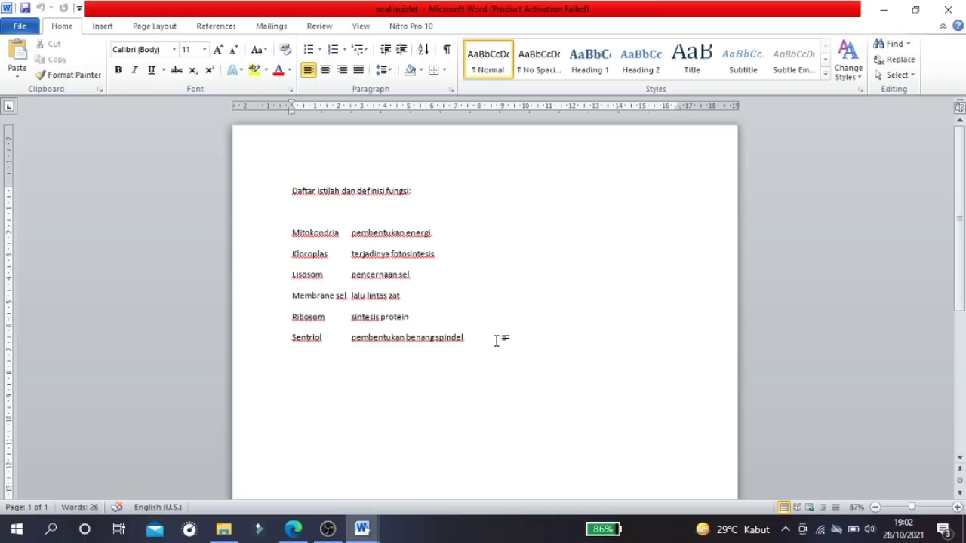
key(ctrl+z)
text(https://quizlet.com/_ahs311?x=1qqt&i=41y3to)
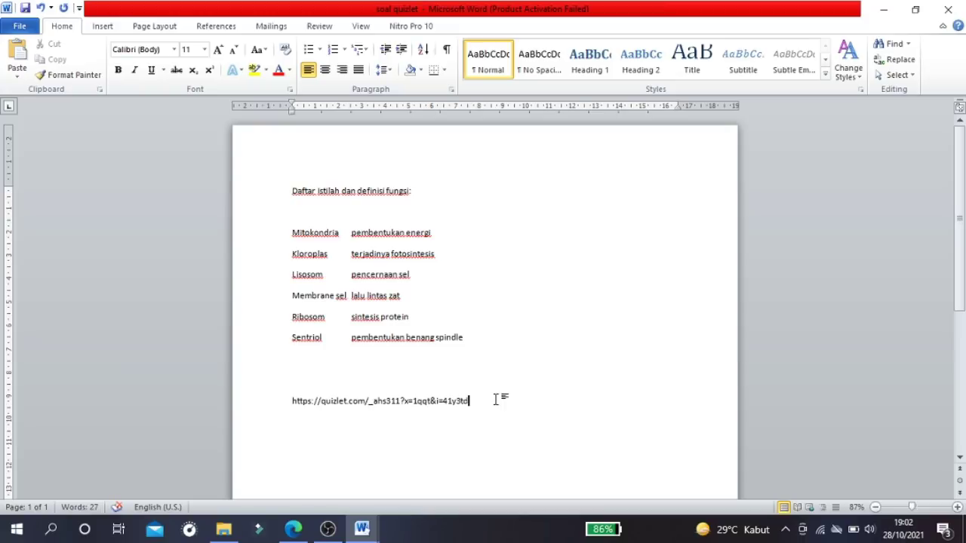
double_click(340, 403)
double_click(384, 402)
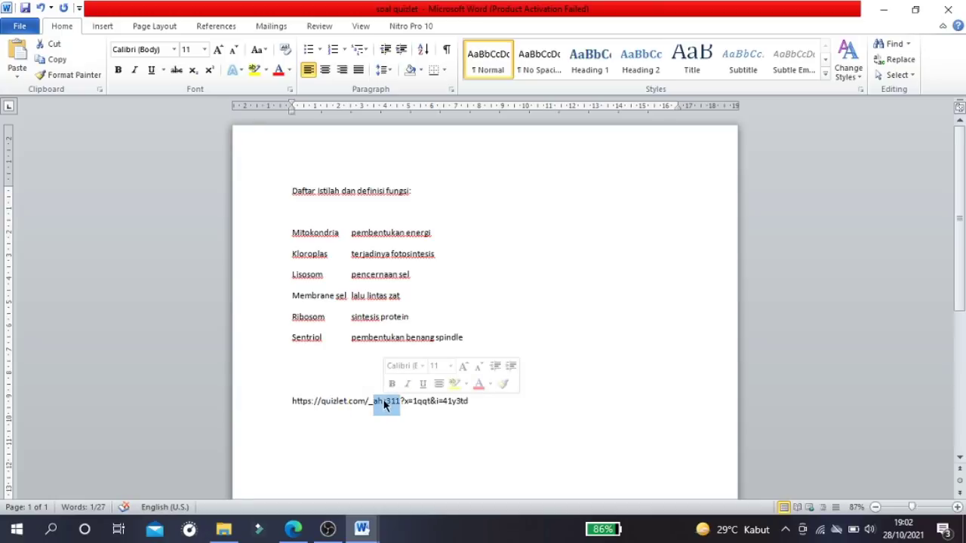
- Return to the Quizlet set in Edge, dismissing the sharing dialog, and flip the ribosom flashcard to its definition side
click(294, 530)
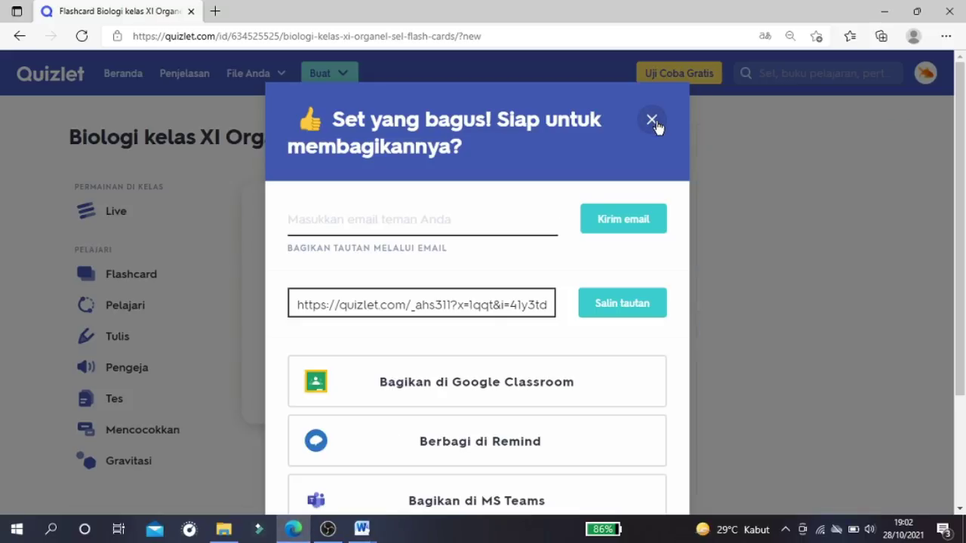
click(652, 120)
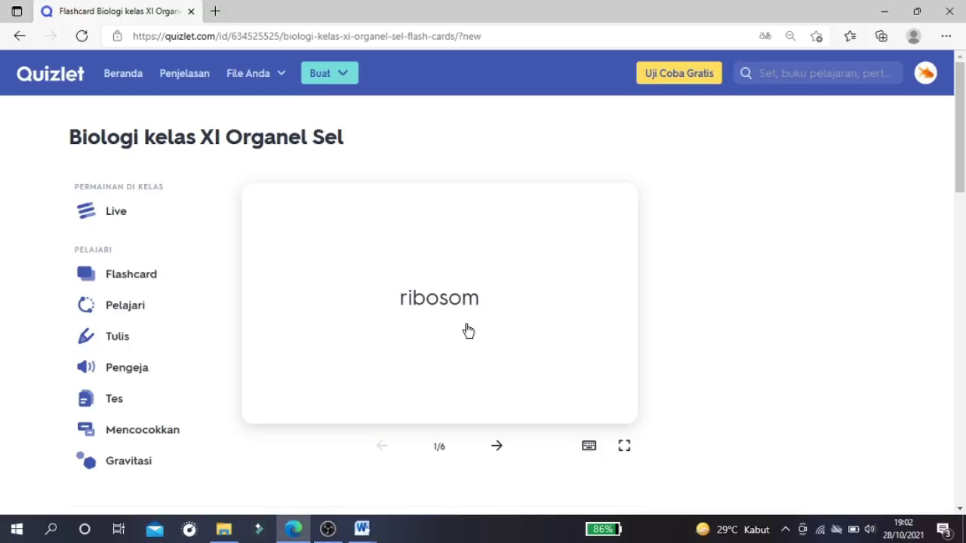
drag(458, 327, 455, 326)
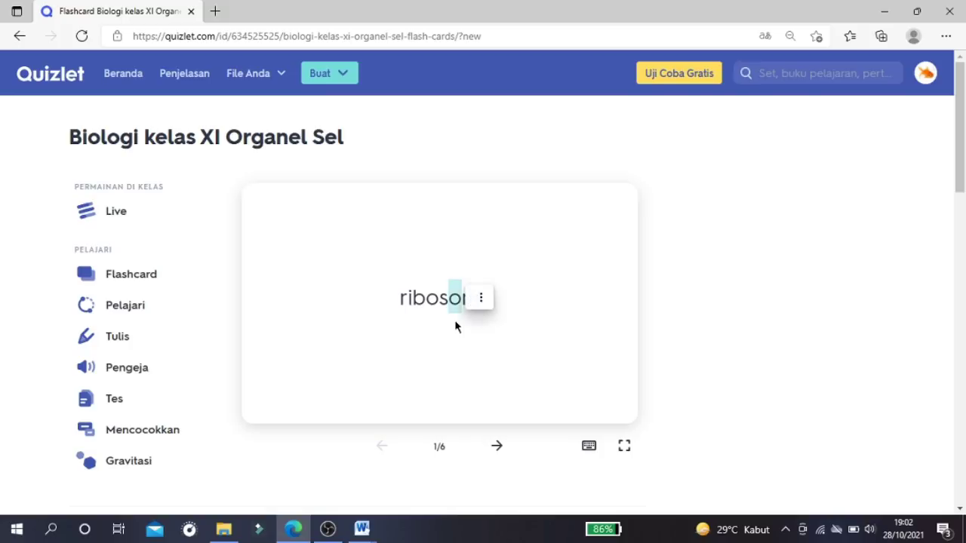
click(435, 349)
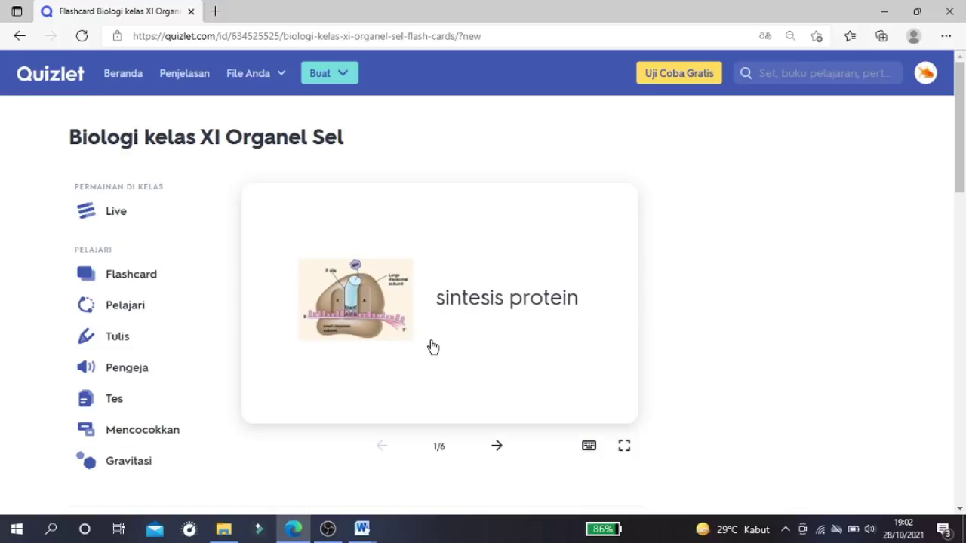
- Flip through the ribosom, Sentriol and Mitokondria flashcards, viewing each card's term and definition sides
click(440, 353)
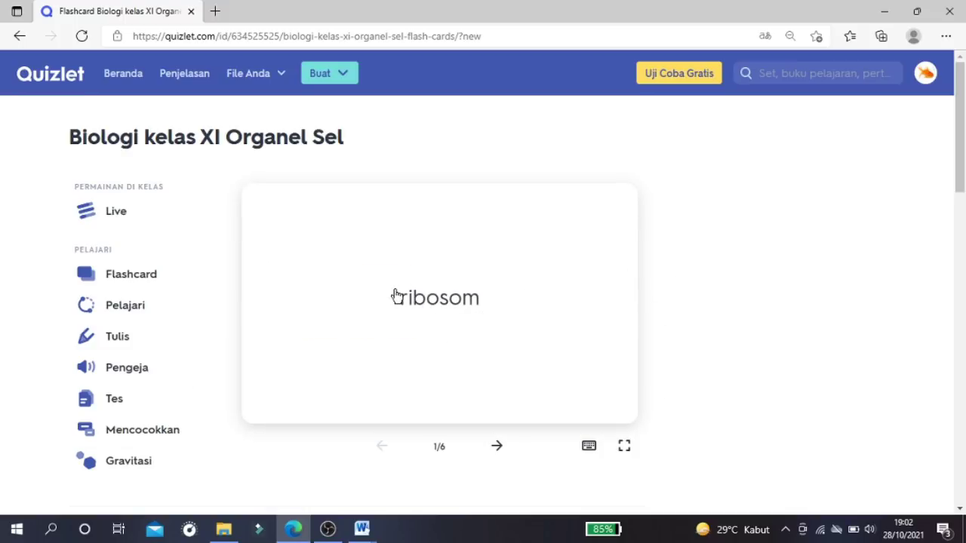
click(457, 329)
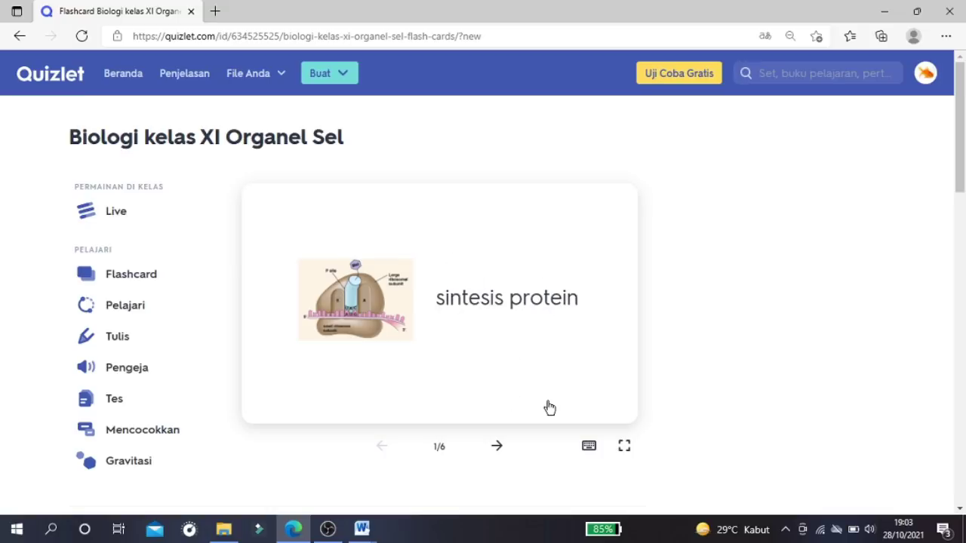
click(496, 447)
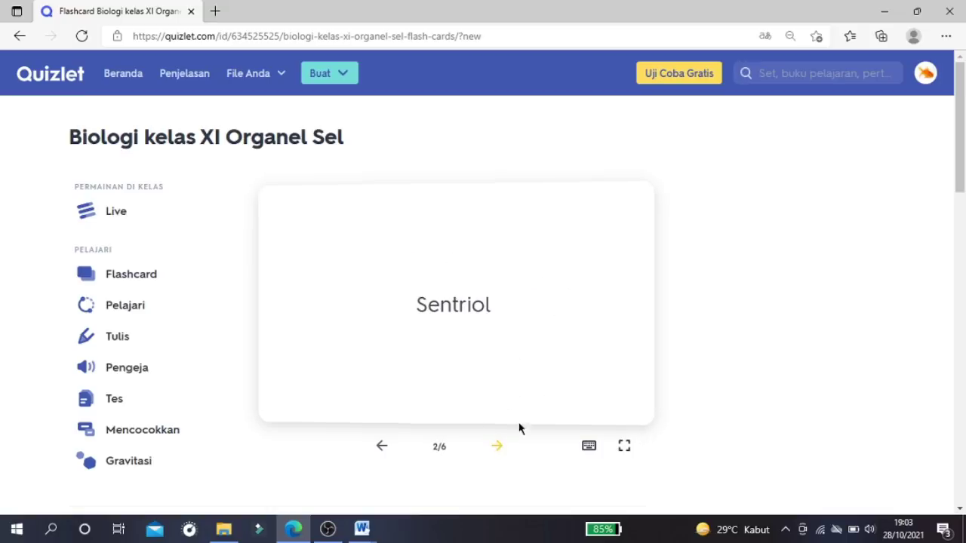
click(459, 340)
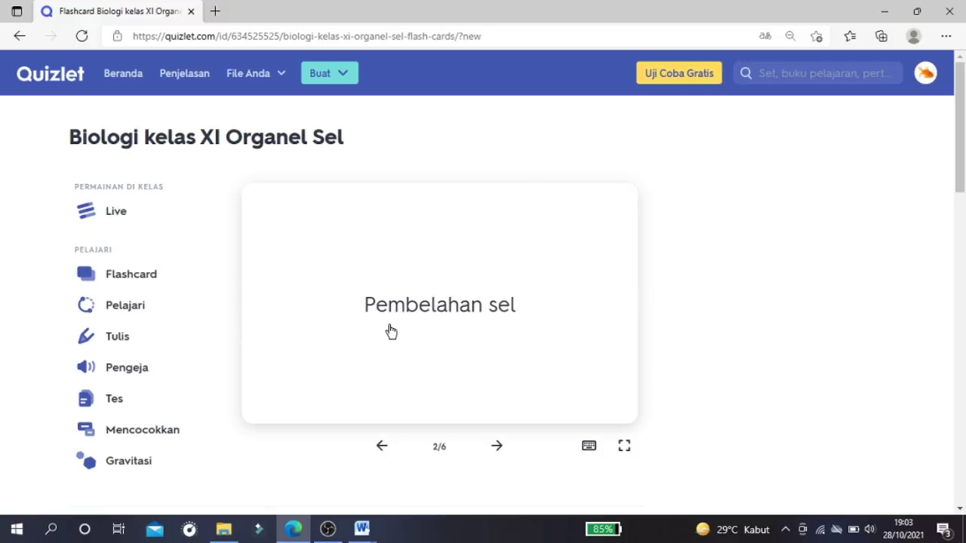
click(498, 449)
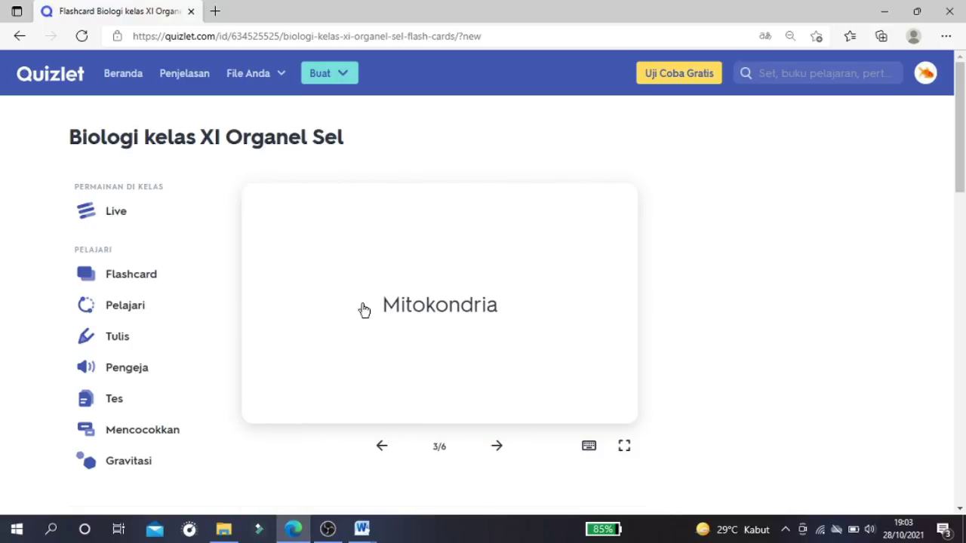
click(469, 344)
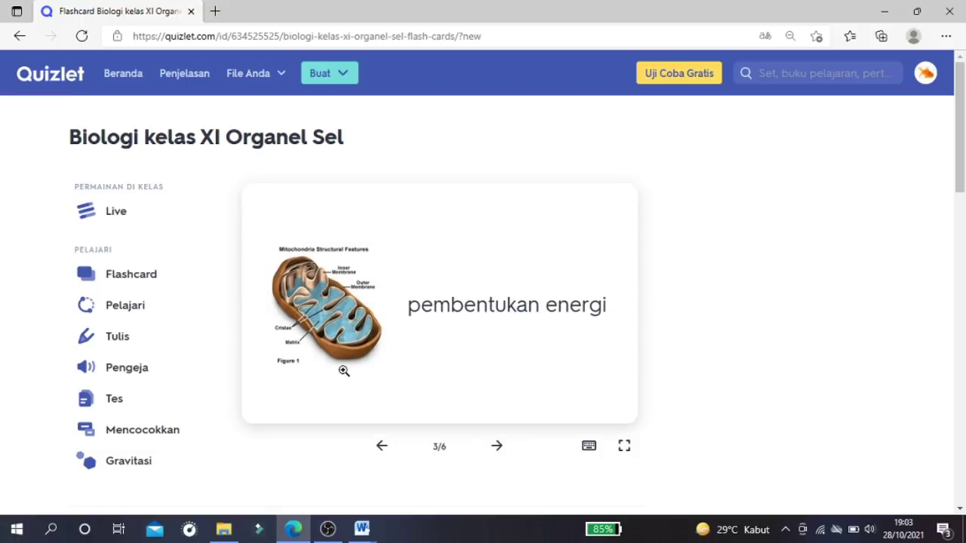
- Flip the Kloroplas and Lisosom flashcards to view their definitions, and advance to the Membrane sel card
click(497, 448)
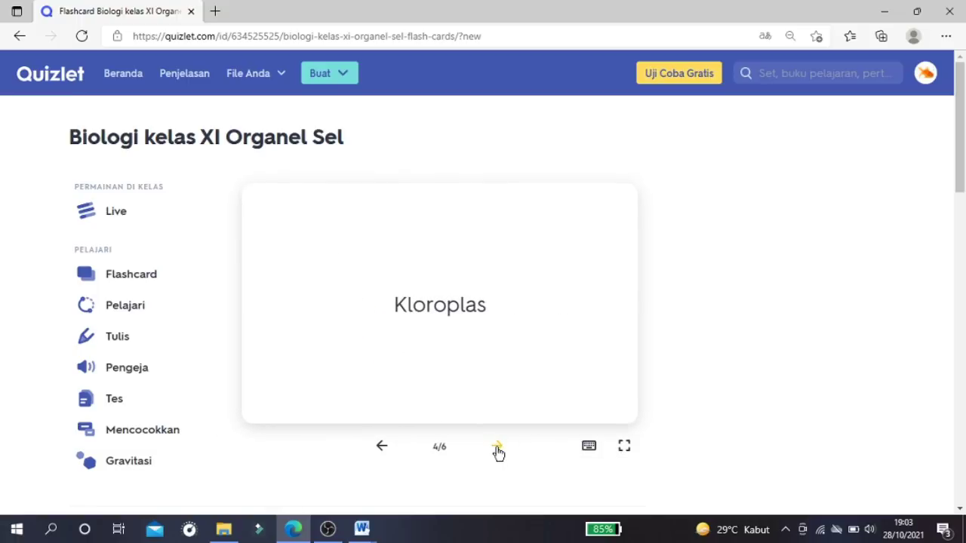
click(483, 359)
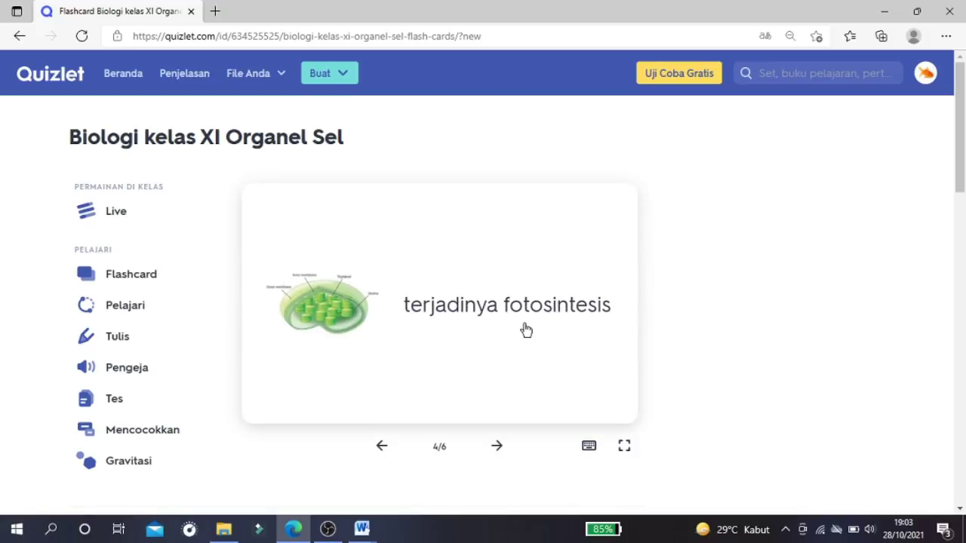
click(494, 453)
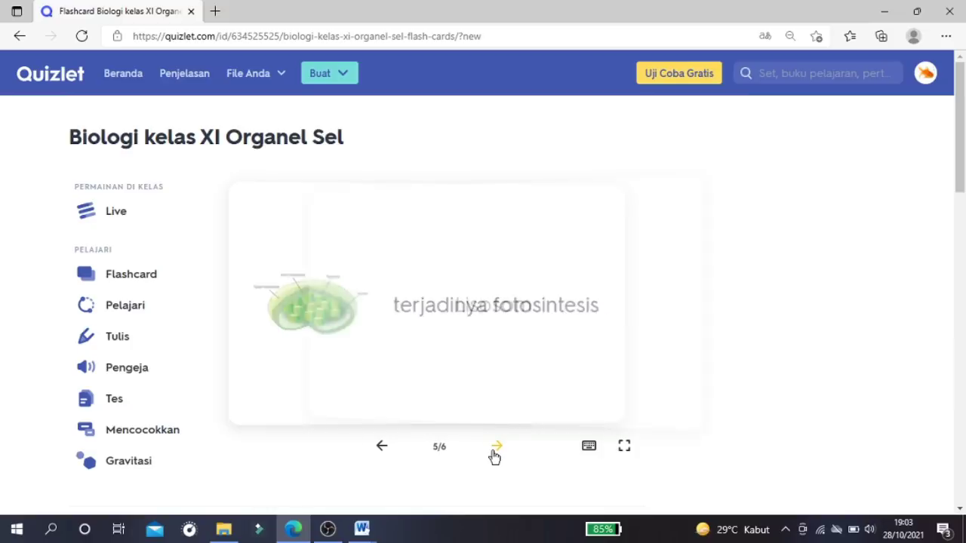
click(444, 342)
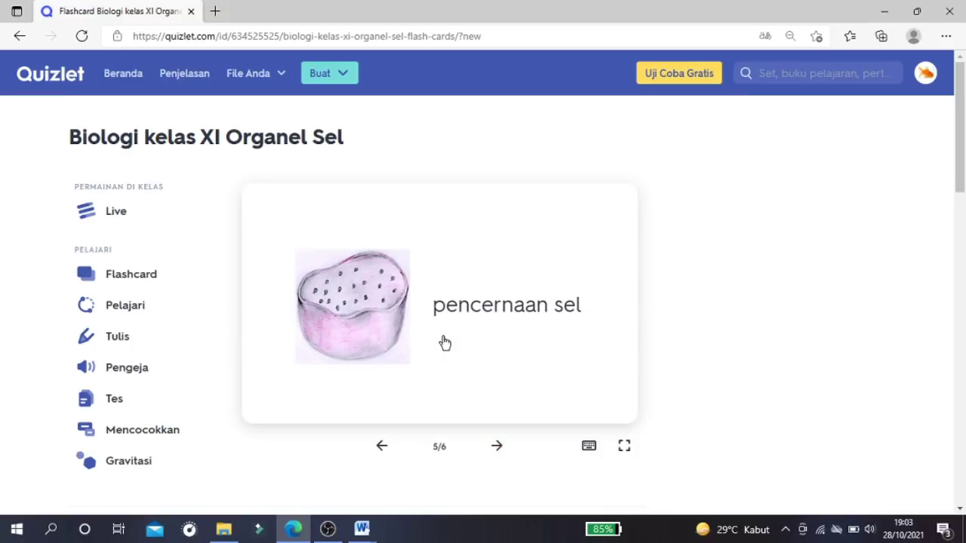
click(444, 343)
click(444, 342)
click(445, 343)
click(445, 343)
click(445, 342)
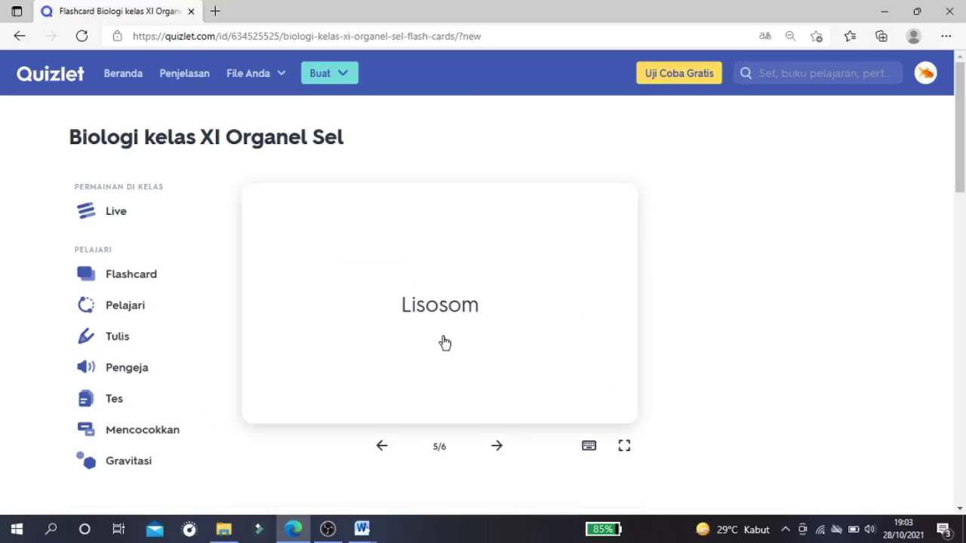
click(500, 453)
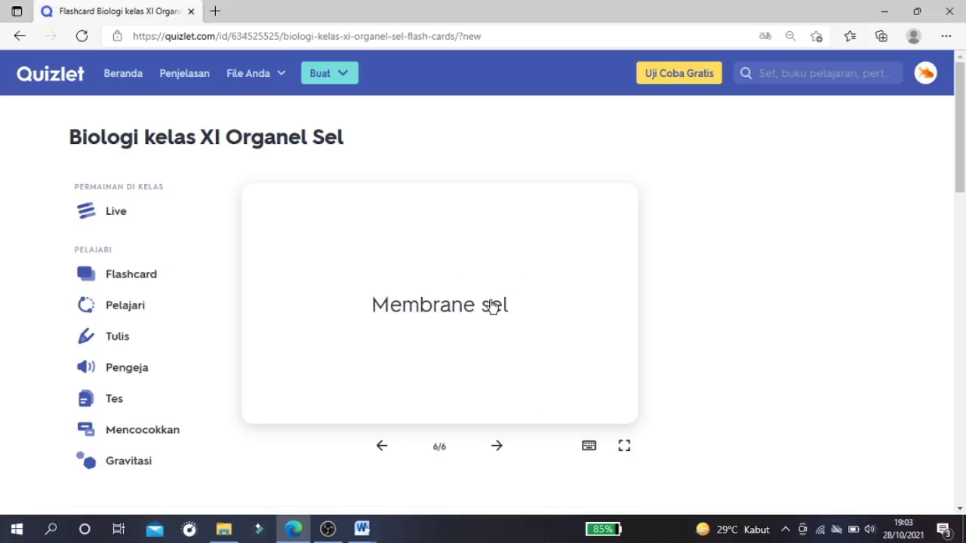
- Switch to the Word document "soal quizlet" to check the pasted sharing link, and return to the Quizlet set in Edge
click(363, 529)
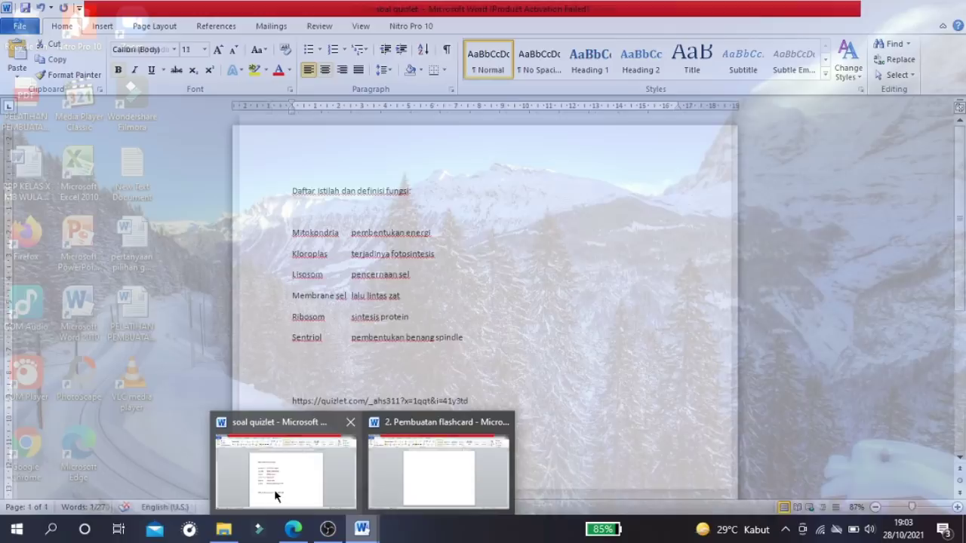
click(278, 490)
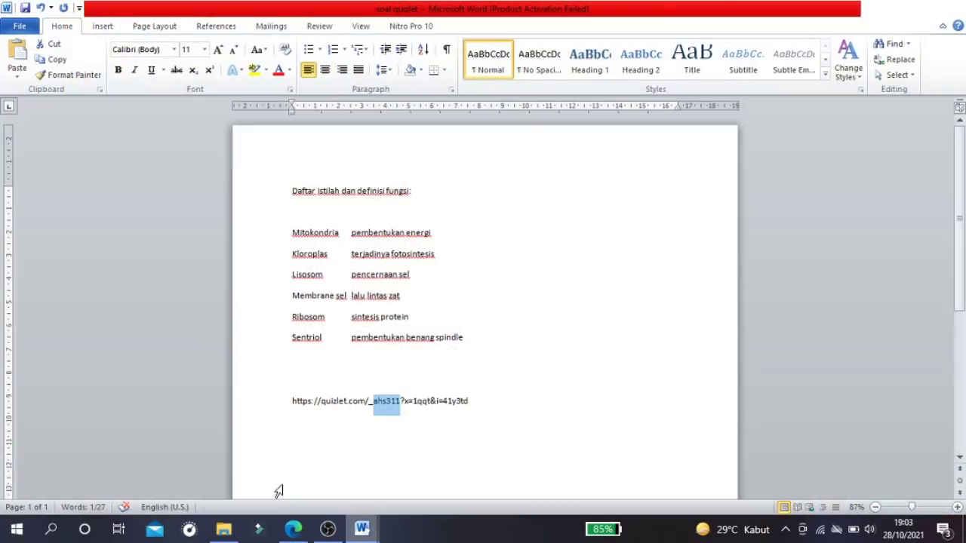
click(329, 401)
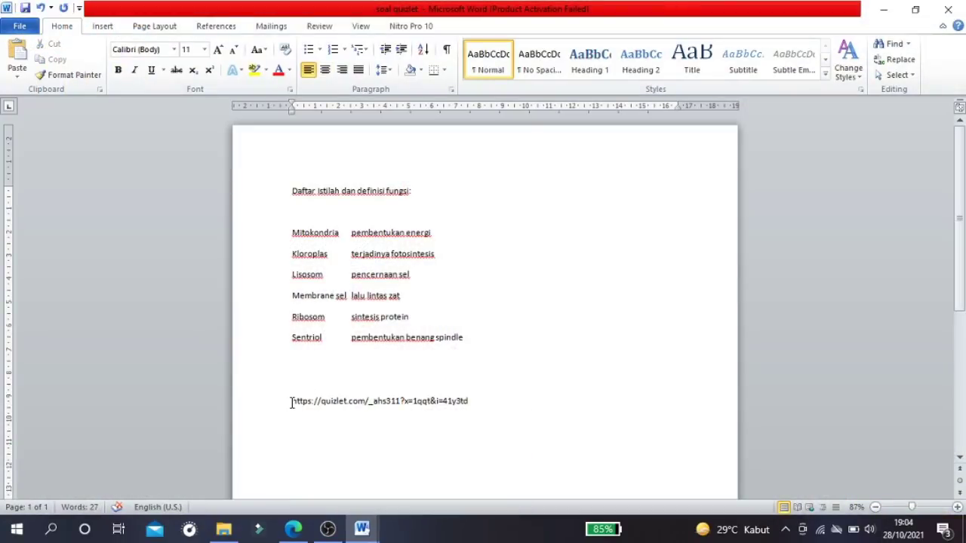
drag(292, 401, 321, 401)
click(384, 453)
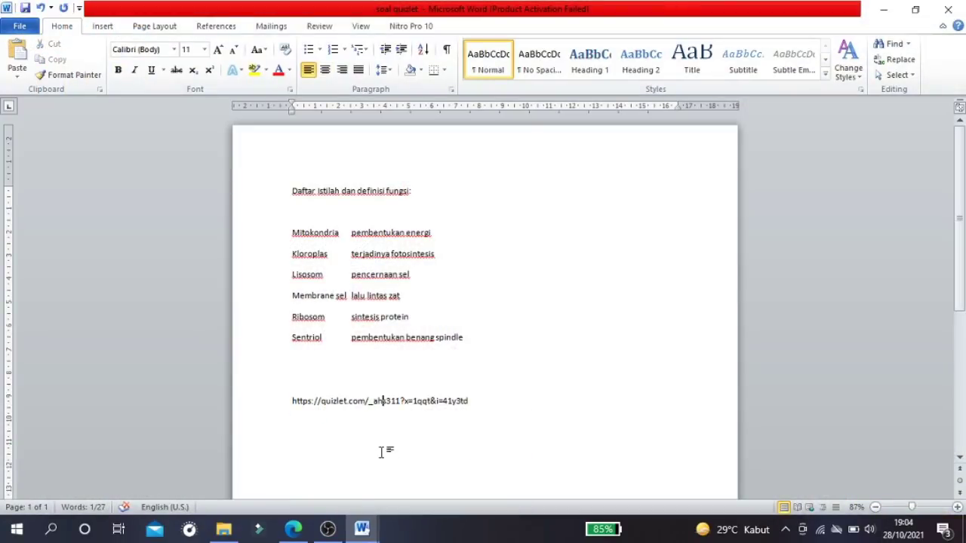
click(299, 534)
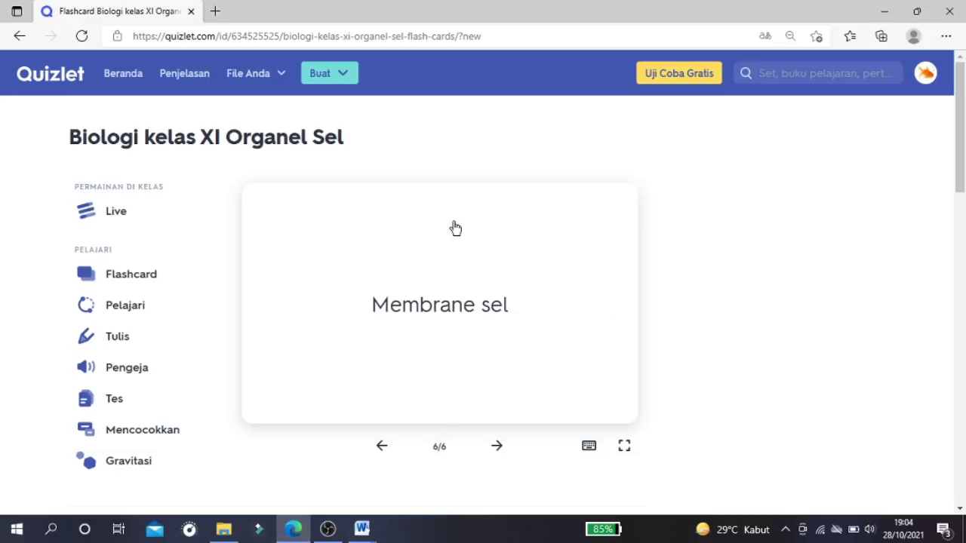
- Look over the set's list of terms, and copy the set's link from its sharing options
scroll(606, 369, down, 4)
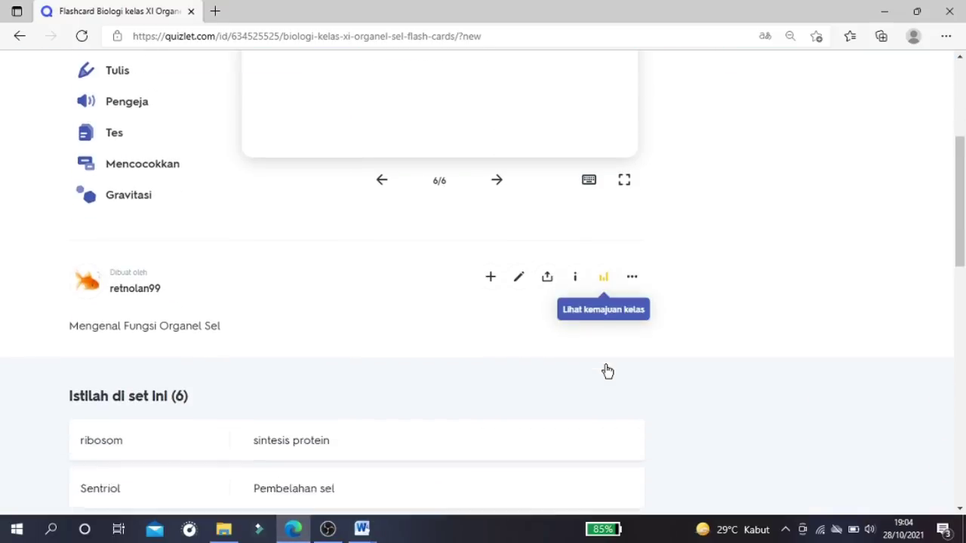
scroll(605, 370, down, 11)
scroll(605, 369, up, 15)
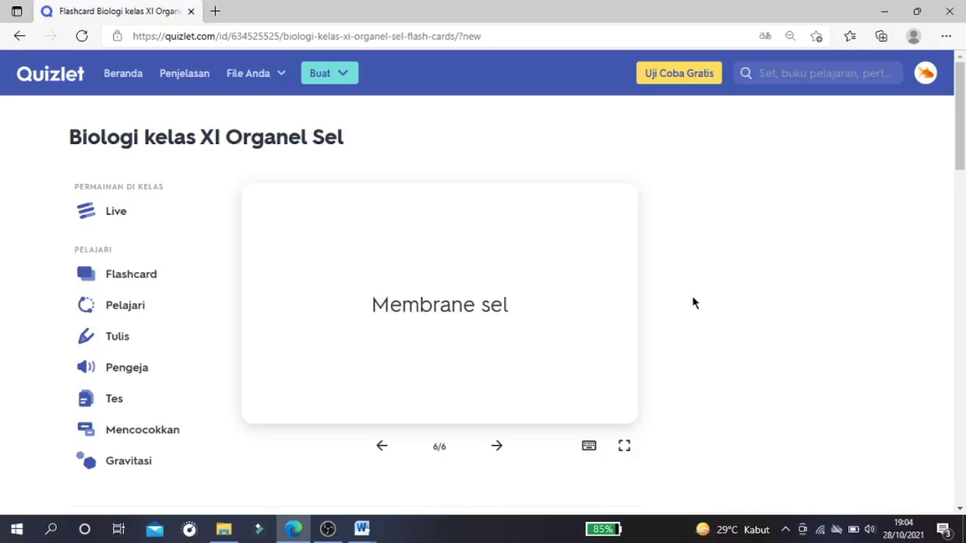
scroll(693, 302, down, 7)
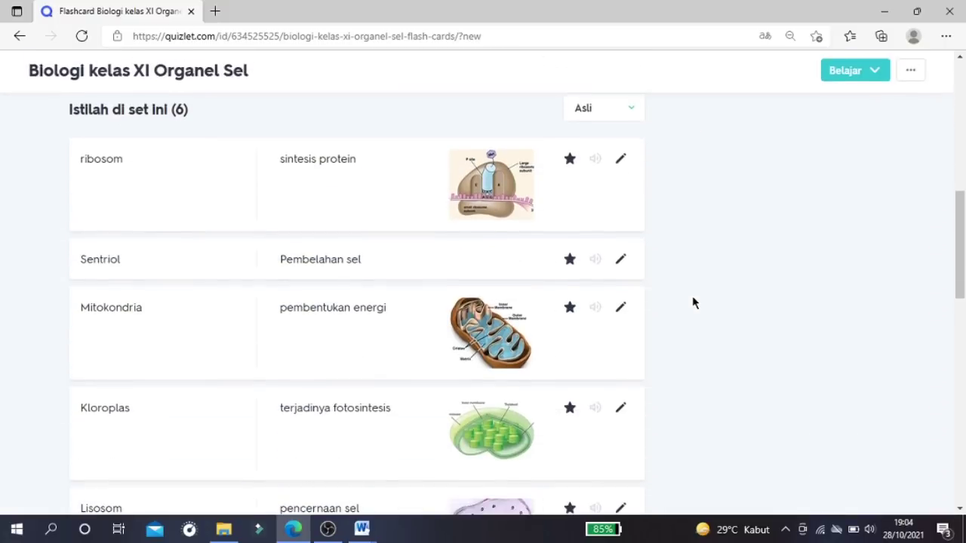
click(912, 75)
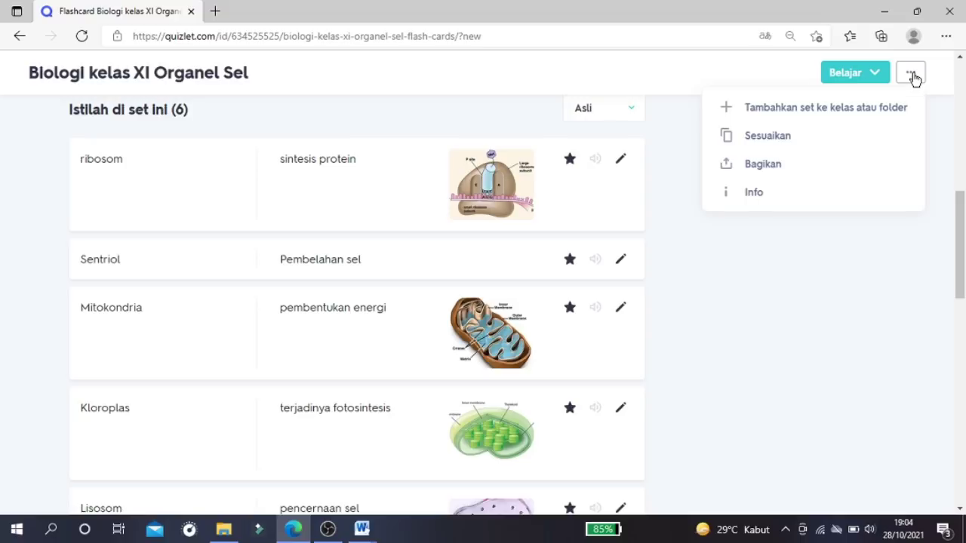
click(762, 168)
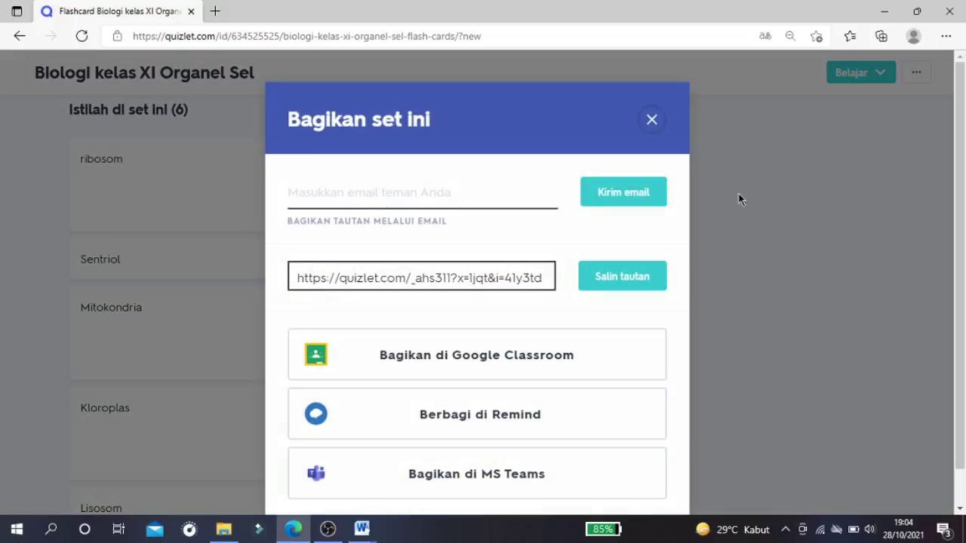
click(618, 278)
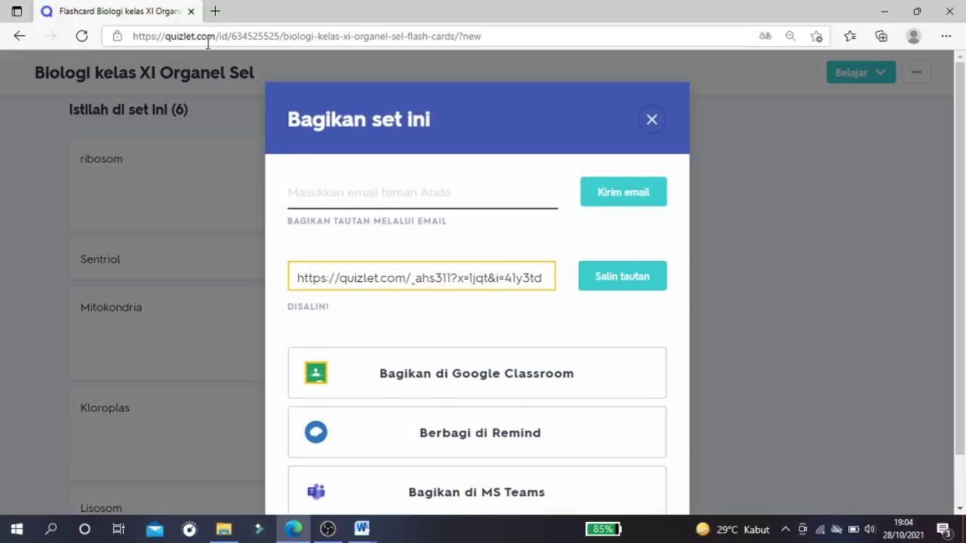
- Open the copied sharing link in a new browser tab
click(216, 12)
click(234, 35)
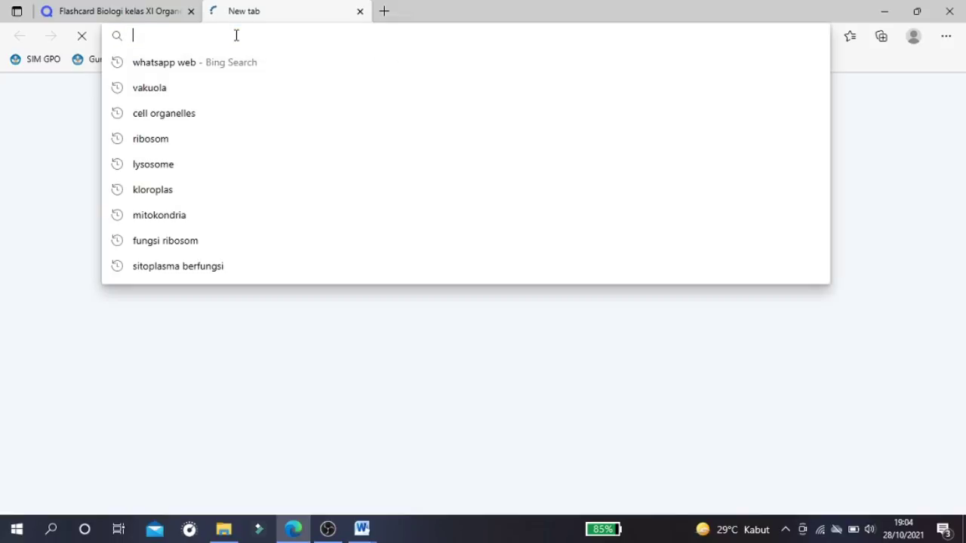
text(https://quizlet.com/_ahs311?x=1jqt&i=41y3td)
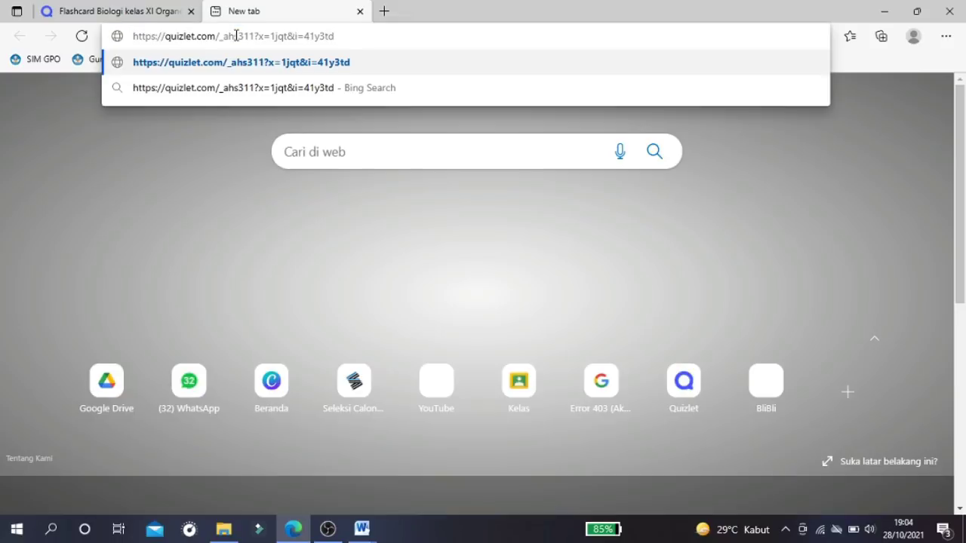
key(Return)
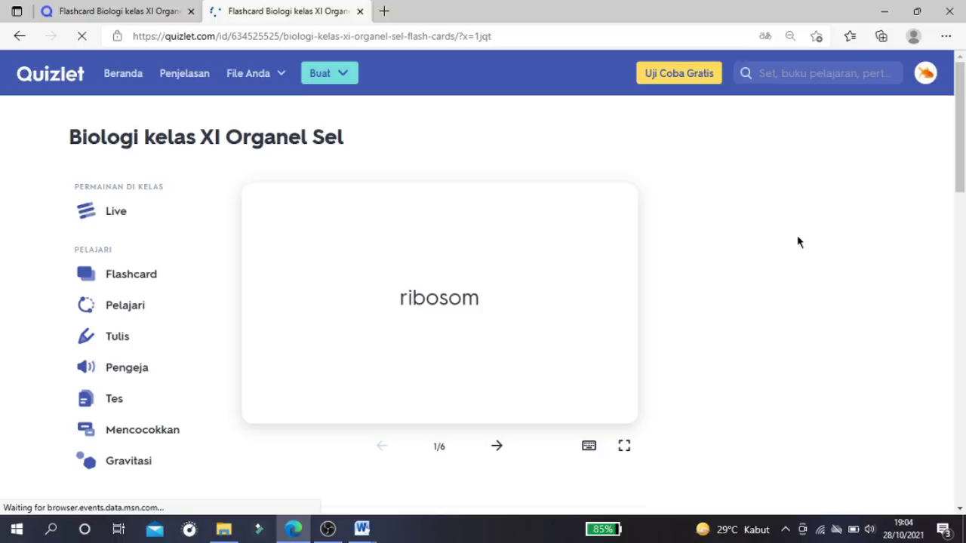
- Test the ribosom flashcard by flipping it in the shared-link tab, close that tab, and dismiss the sharing dialog
click(513, 340)
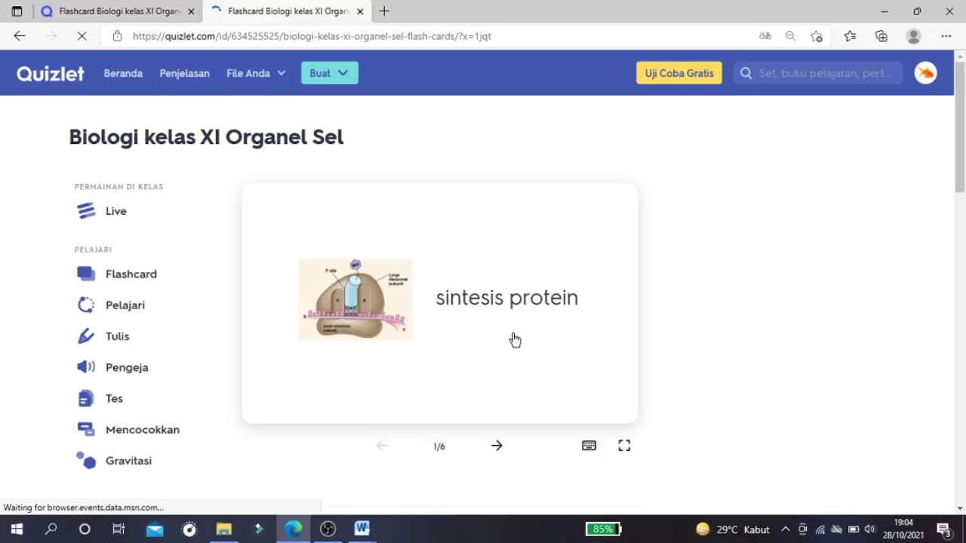
click(514, 340)
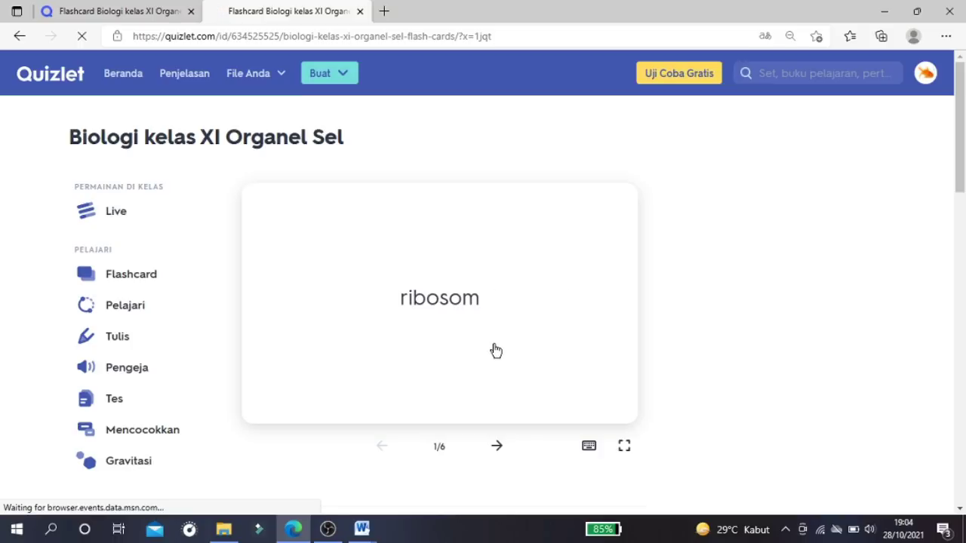
click(497, 349)
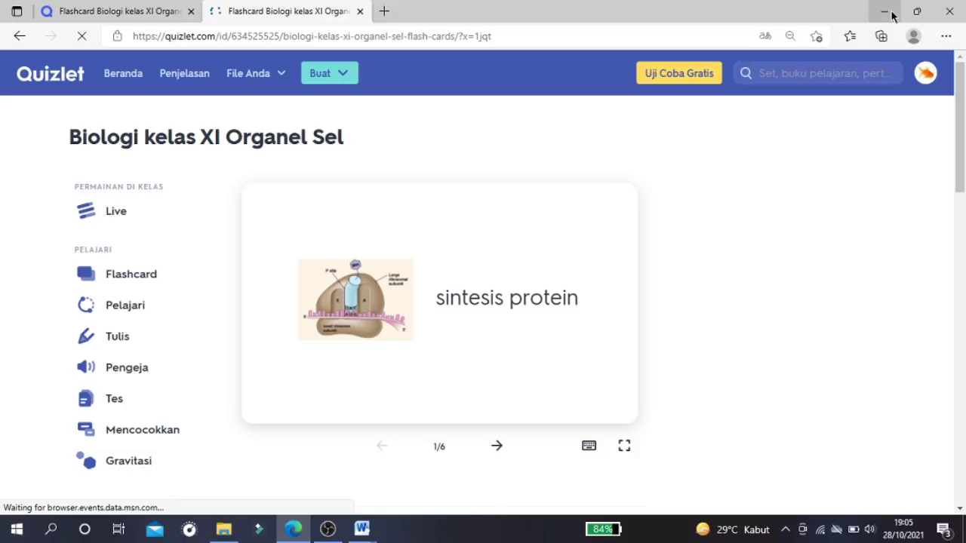
click(360, 11)
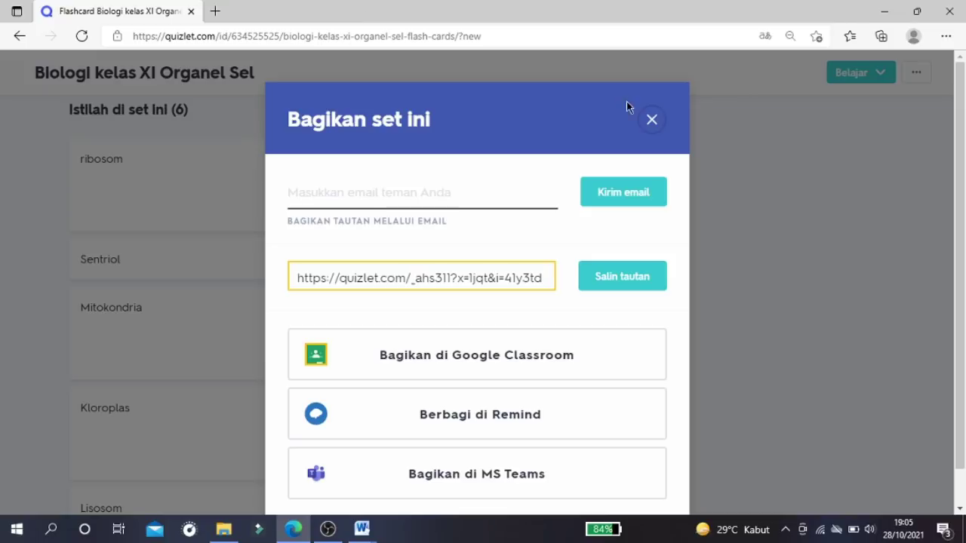
click(651, 121)
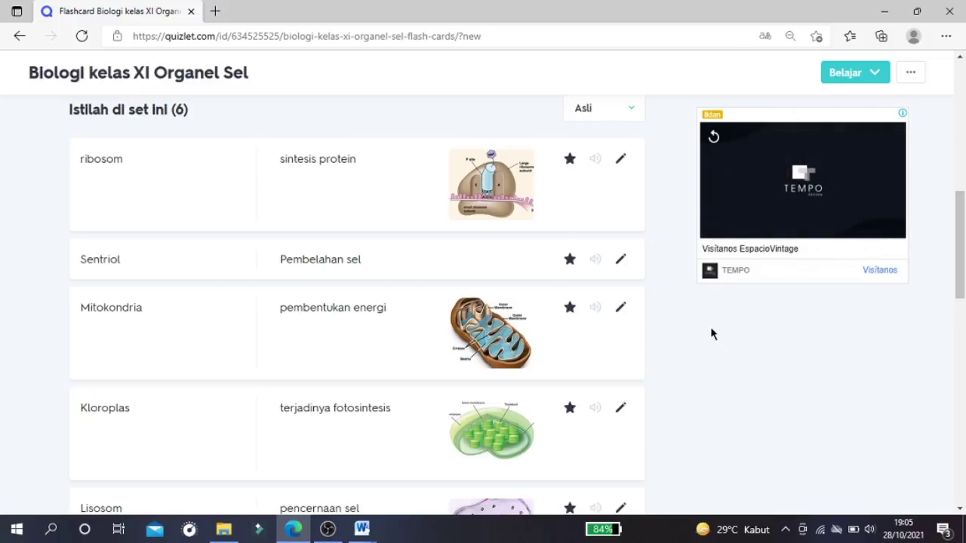
- Reopen the sharing options of the organelle set, copy its link again, and close the sharing dialog
scroll(705, 347, up, 6)
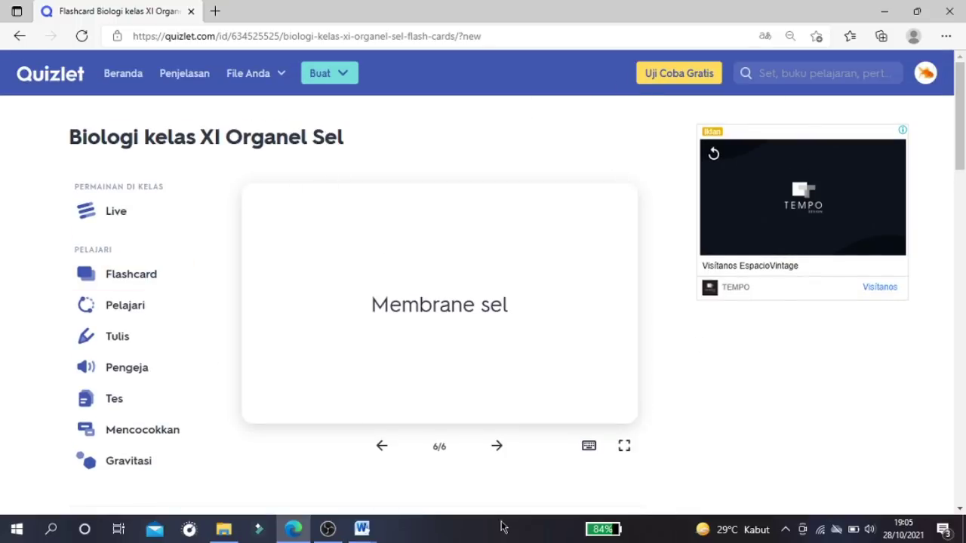
scroll(489, 218, down, 4)
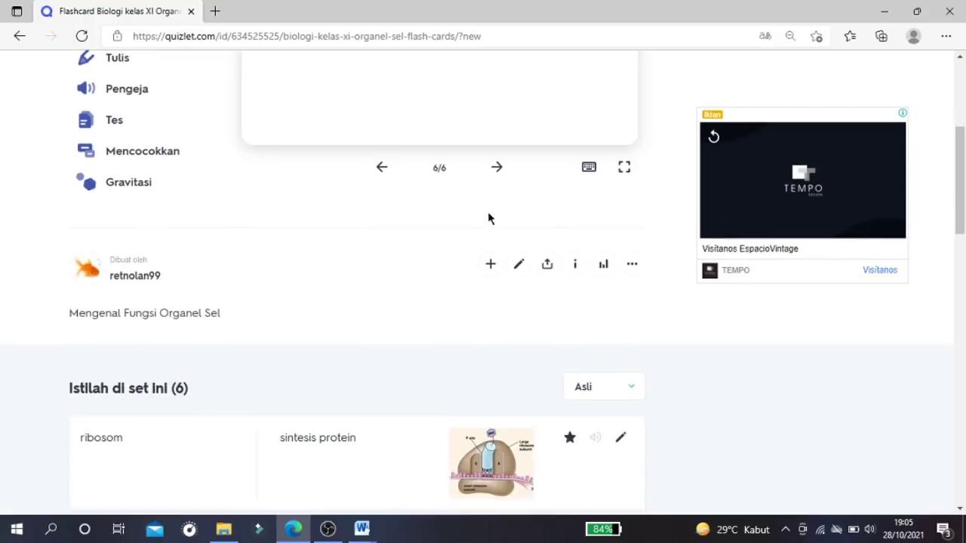
scroll(487, 218, down, 8)
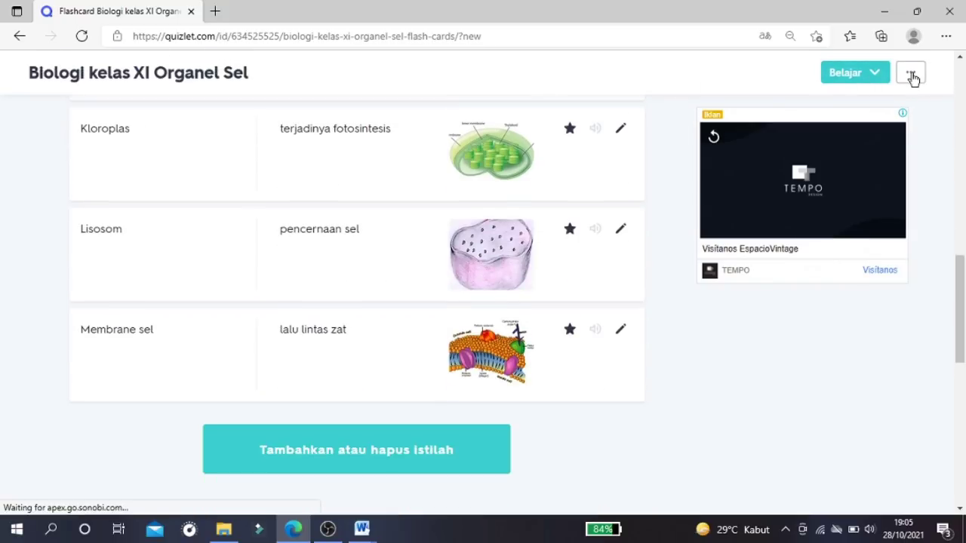
click(911, 75)
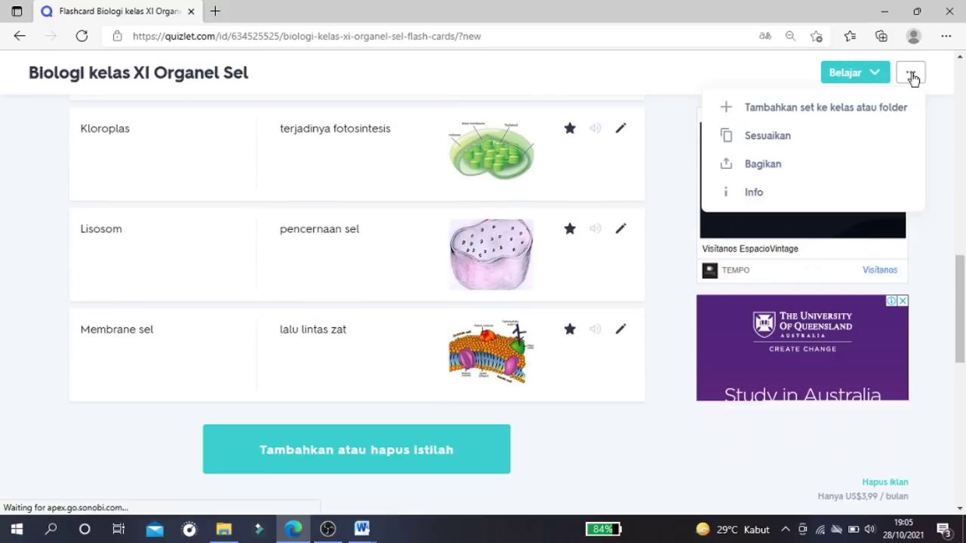
click(761, 166)
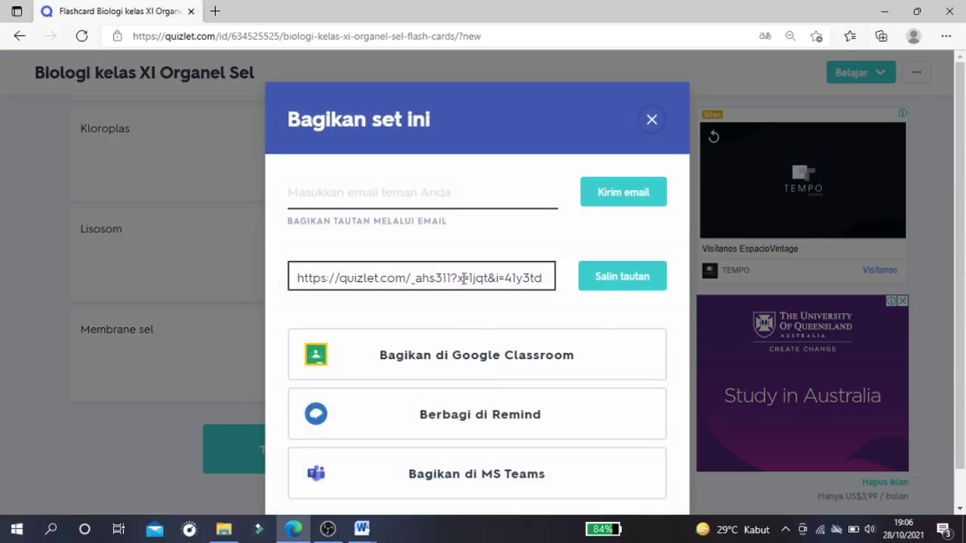
click(632, 283)
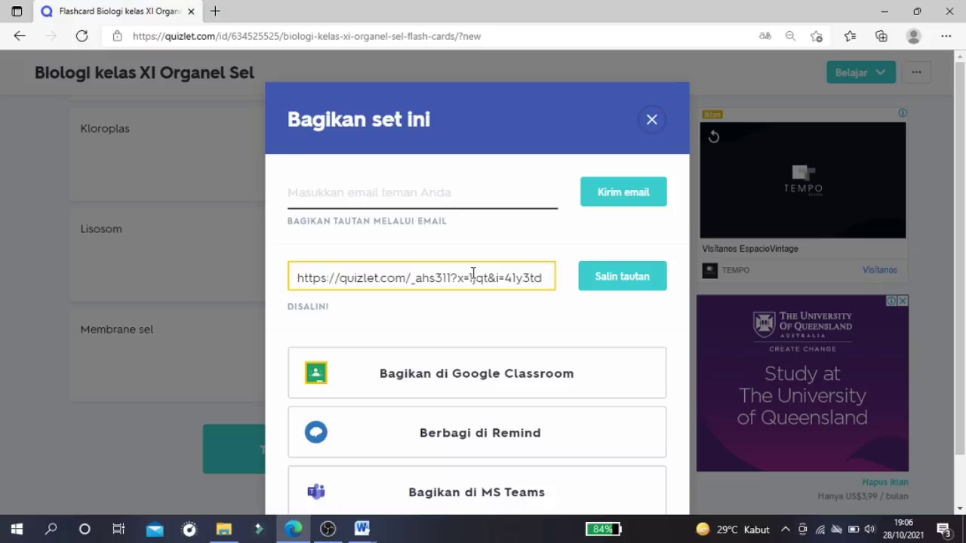
click(652, 121)
scroll(640, 255, down, 5)
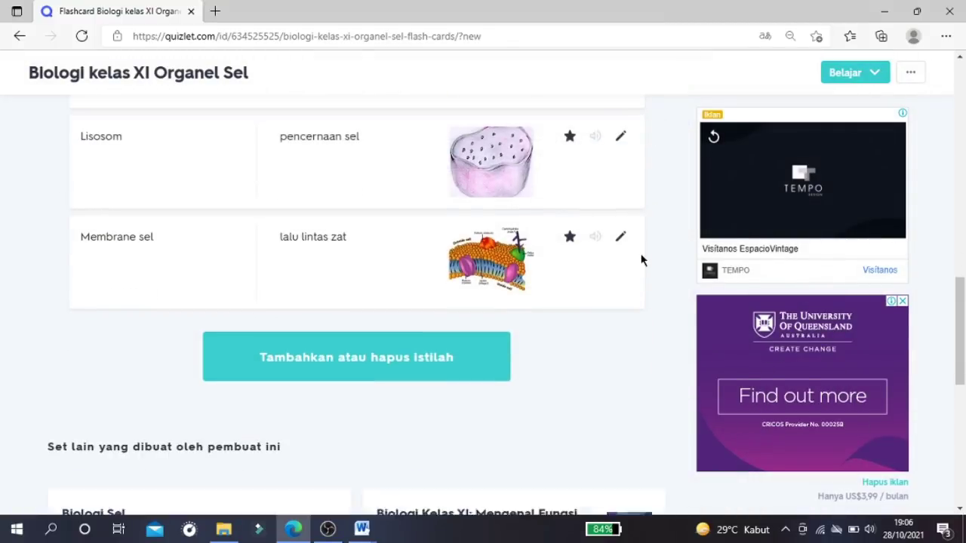
scroll(664, 280, up, 2)
scroll(663, 274, up, 15)
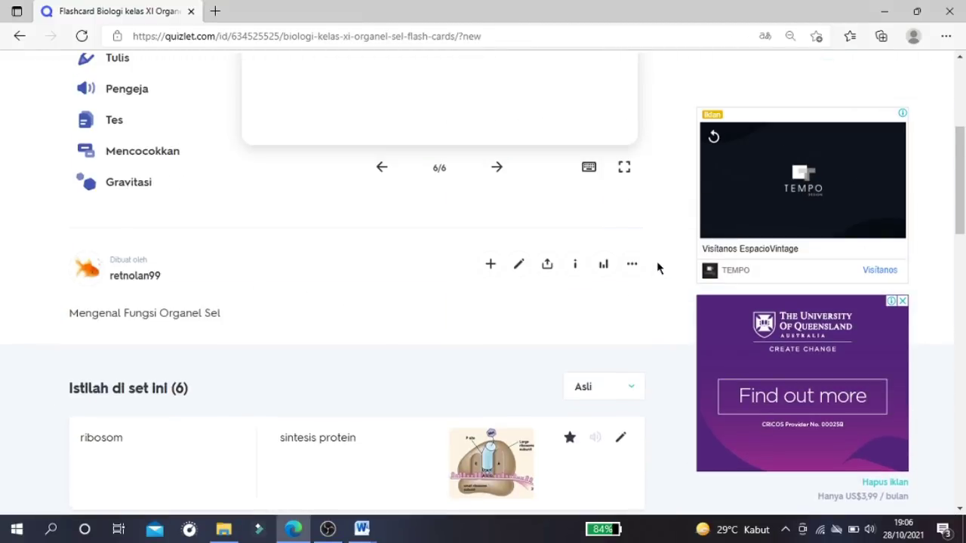